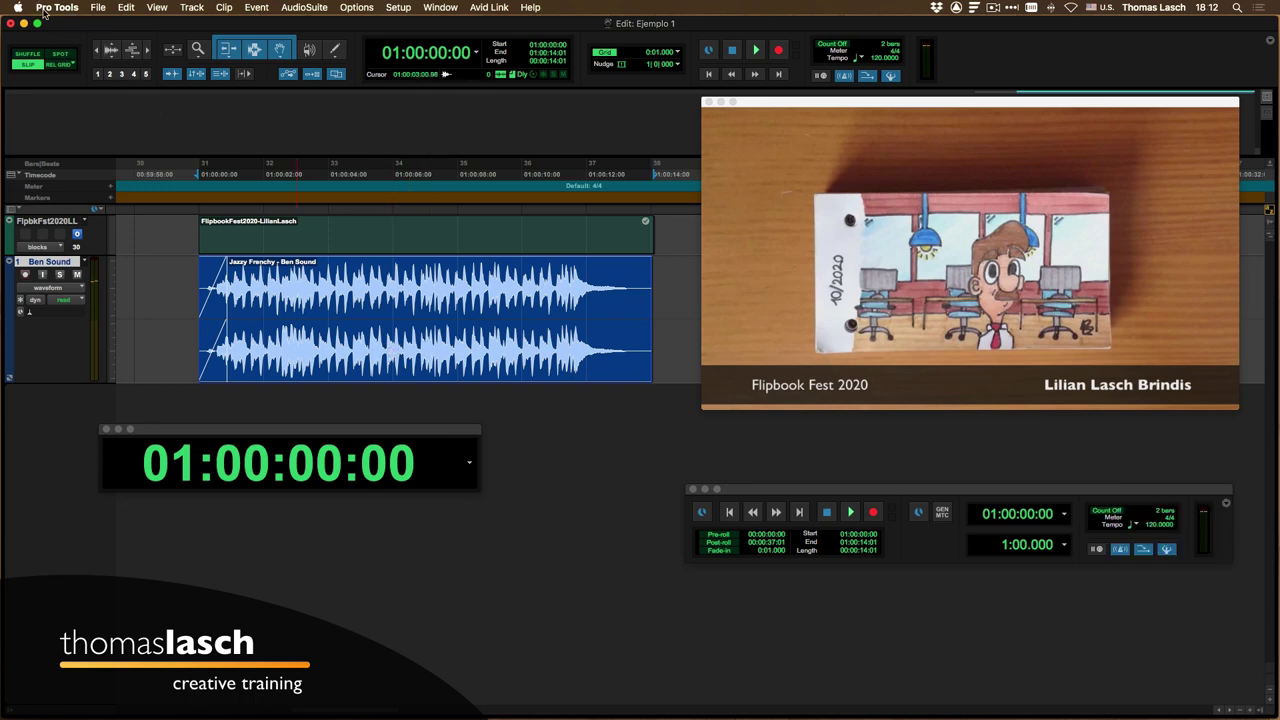
# Step: Check the program's version information in the about window and dismiss it
pyautogui.click(46, 12)
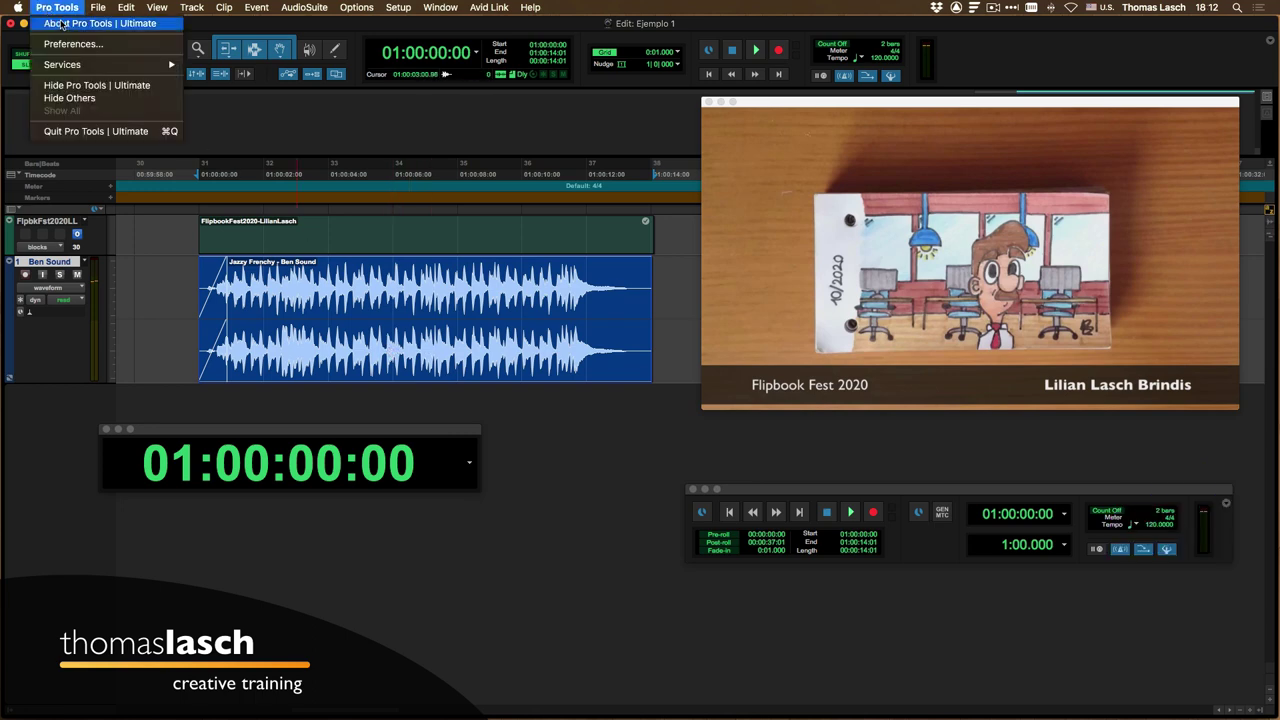
pyautogui.click(62, 22)
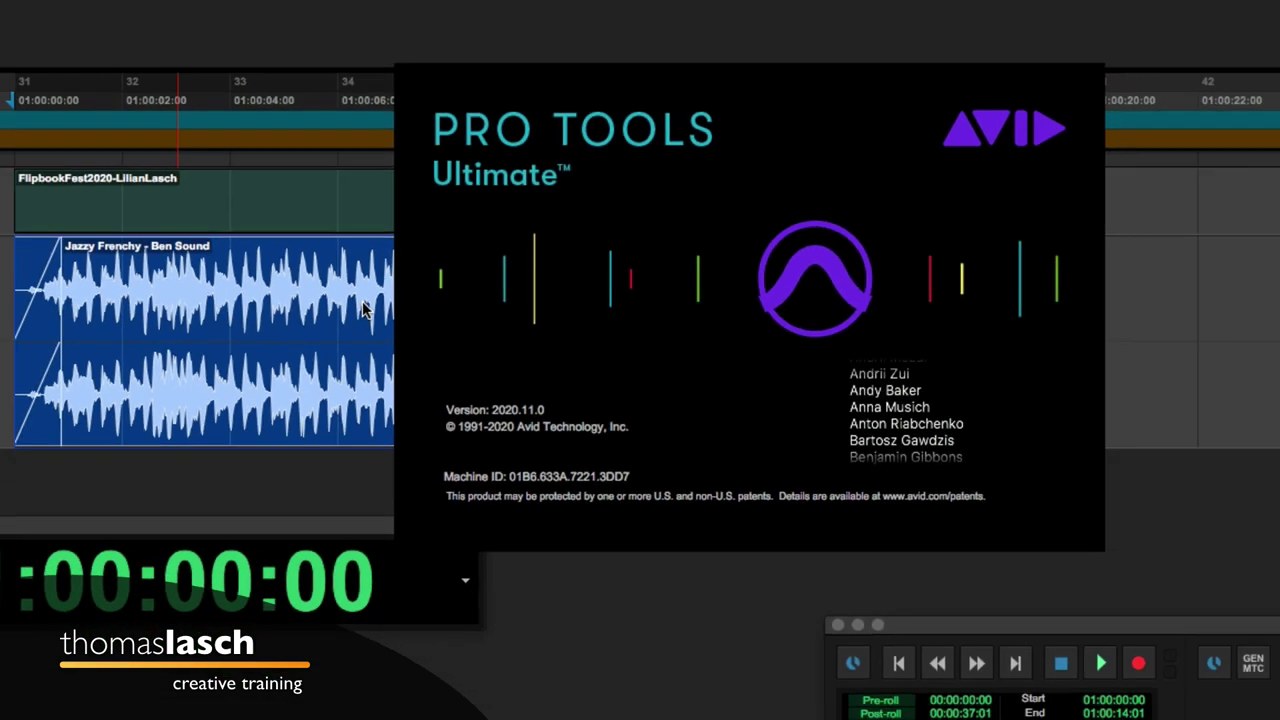
pyautogui.click(557, 328)
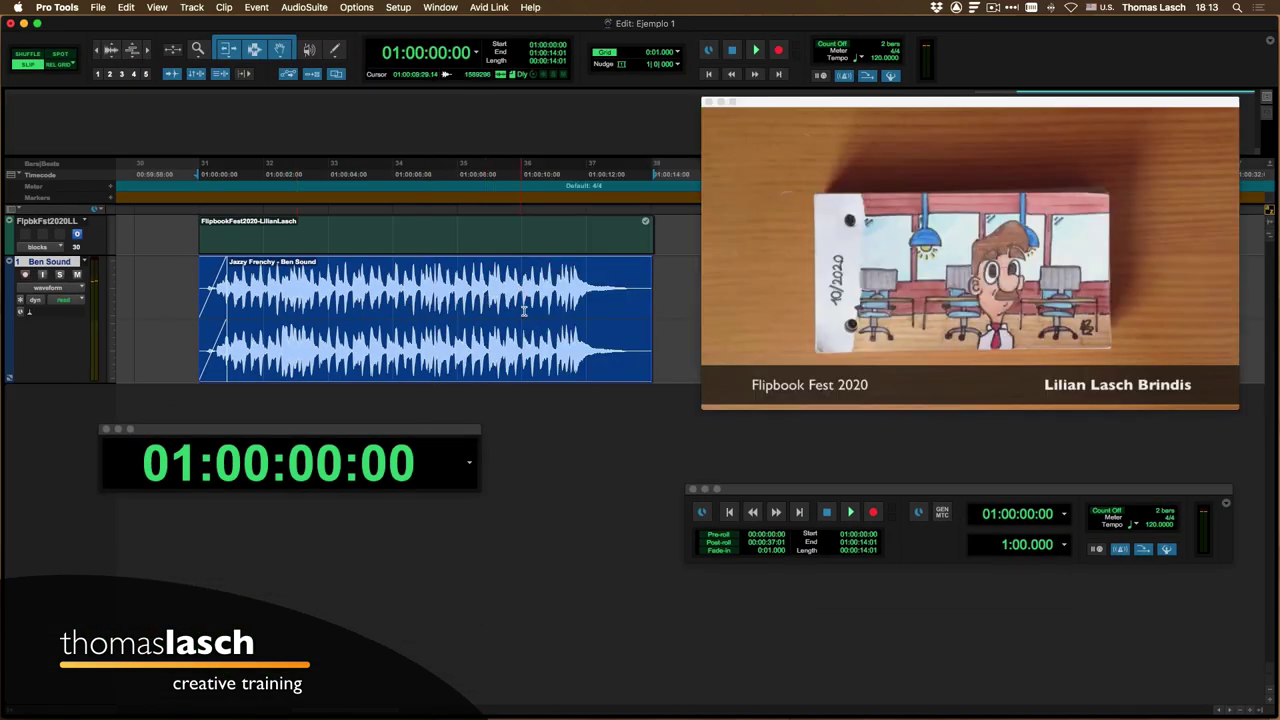
# Step: Review the available UI themes and languages in the display preferences, keeping the Dark theme and English
pyautogui.click(70, 9)
pyautogui.click(73, 45)
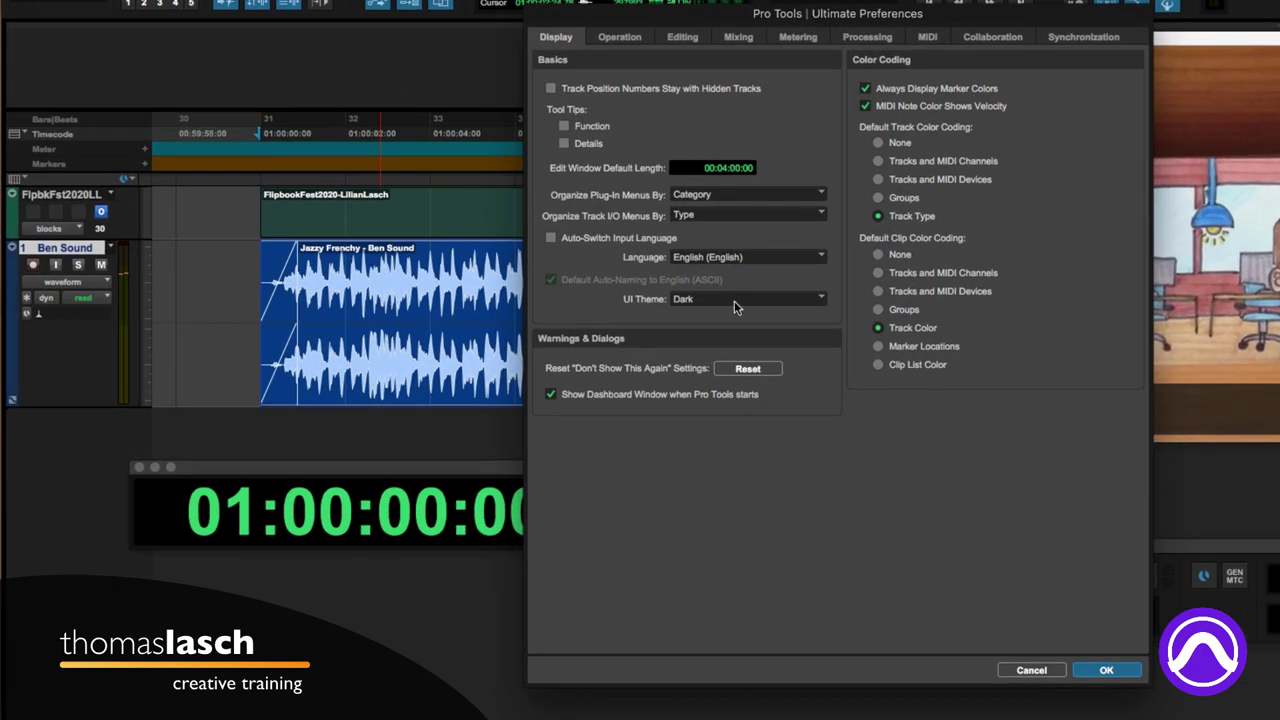
pyautogui.click(735, 300)
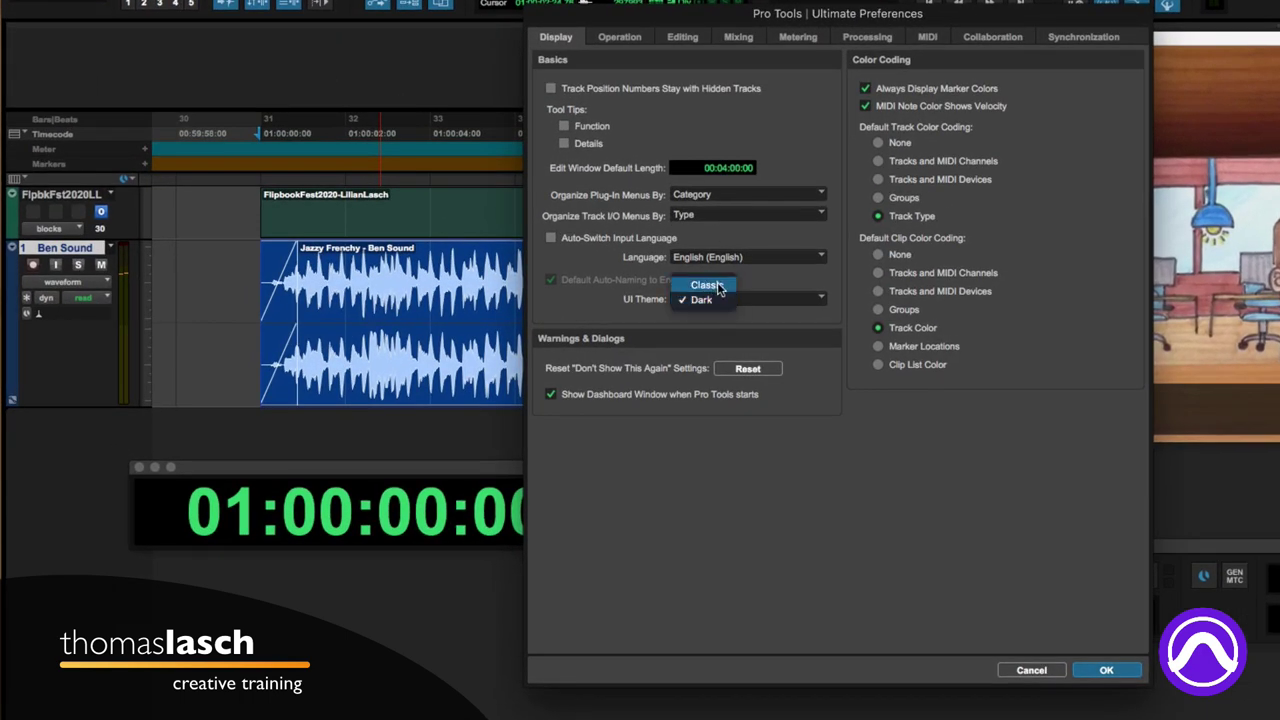
pyautogui.click(790, 298)
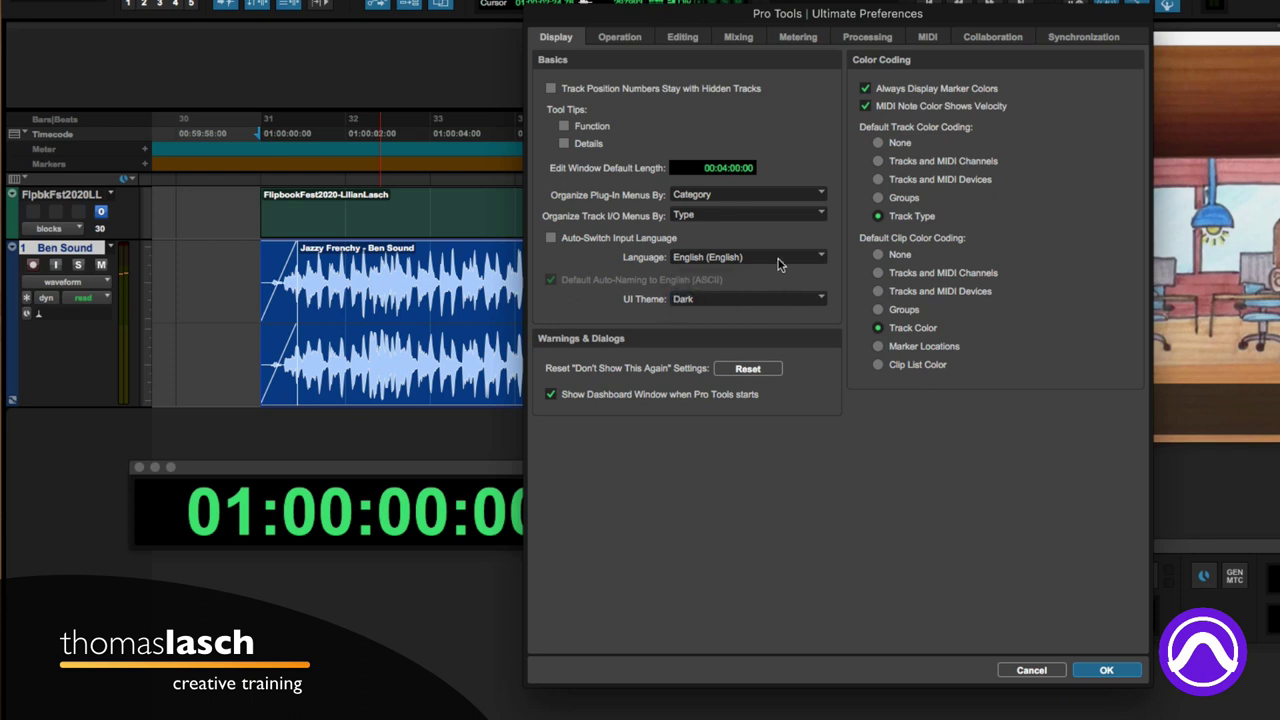
pyautogui.click(780, 260)
pyautogui.click(785, 234)
pyautogui.click(1107, 671)
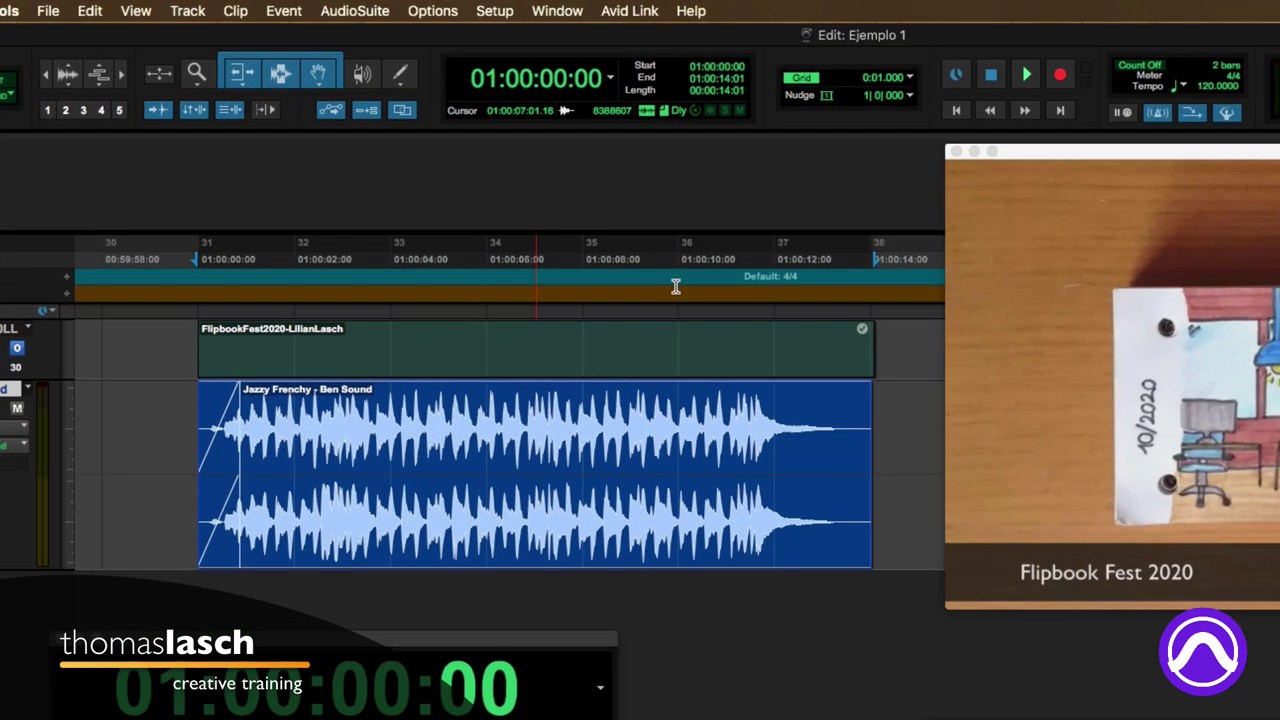
# Step: Display the Color Palette window, look over its swatches and close it
pyautogui.click(557, 11)
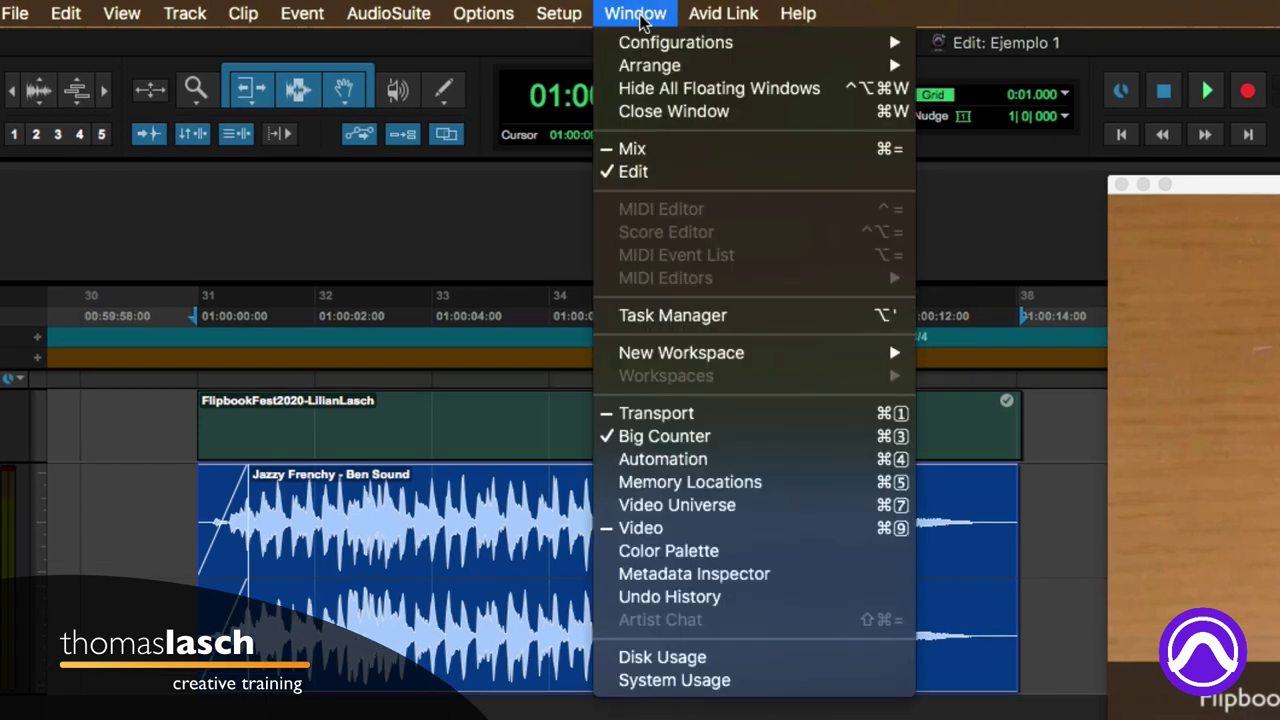
pyautogui.click(698, 550)
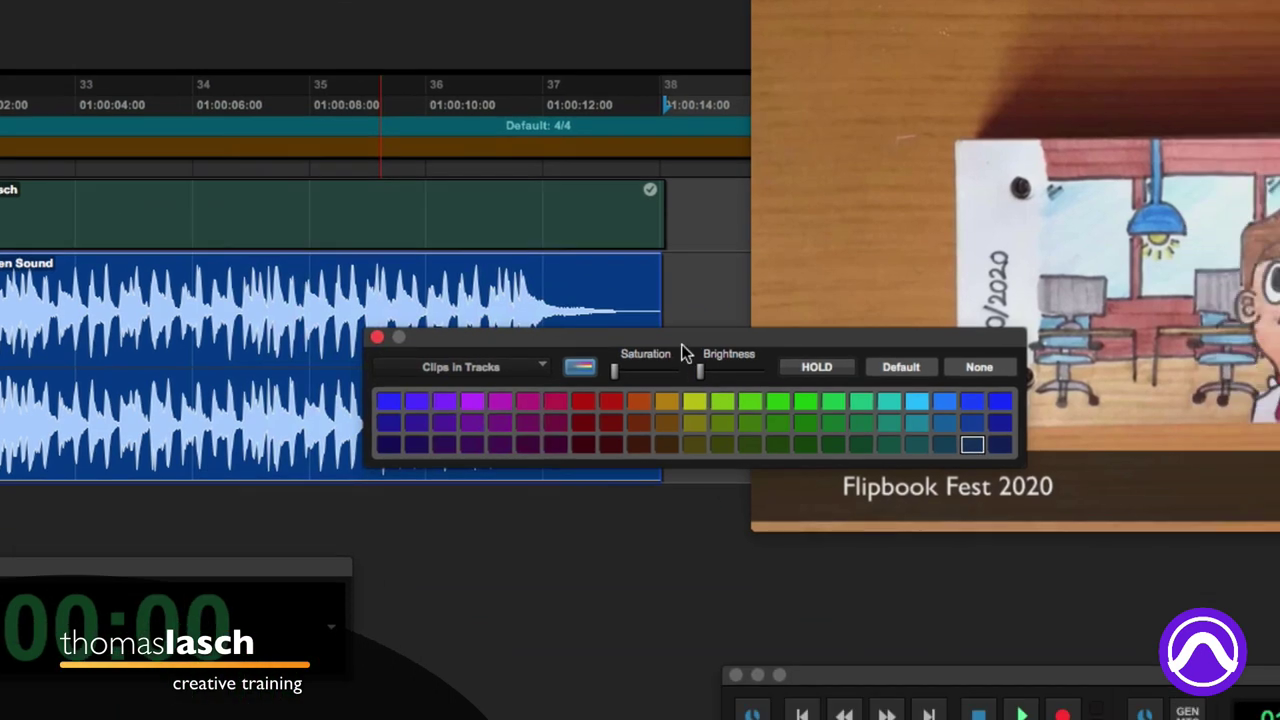
pyautogui.moveTo(681, 344); pyautogui.dragTo(664, 342)
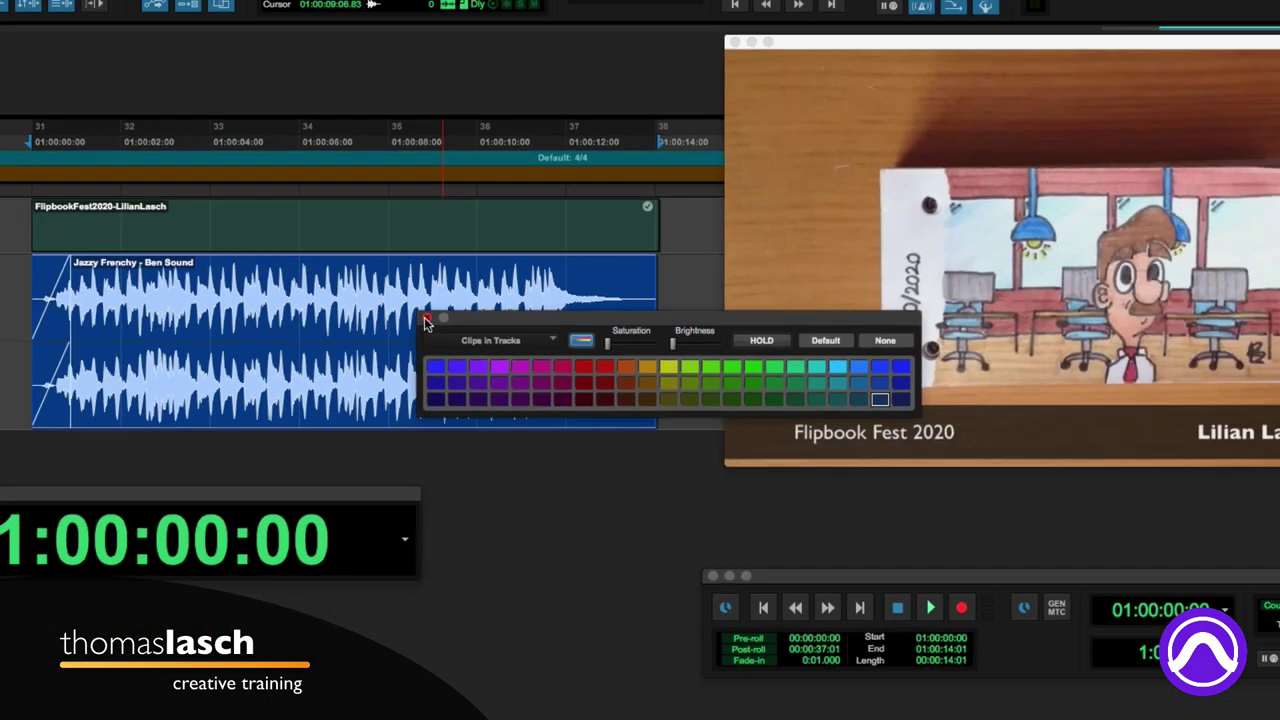
pyautogui.click(360, 336)
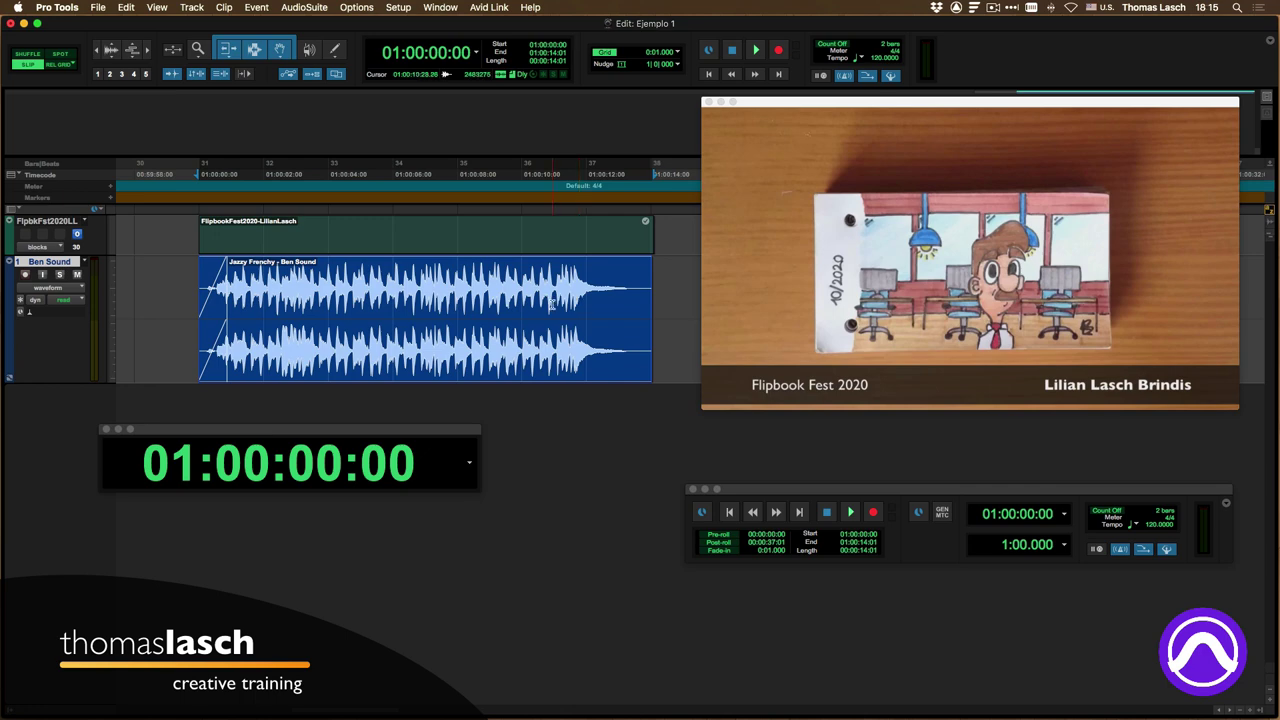
# Step: Play the flipbook video with its music from several timeline positions, including just before the clips' start
pyautogui.press('space')
pyautogui.click(539, 288)
pyautogui.press('space')
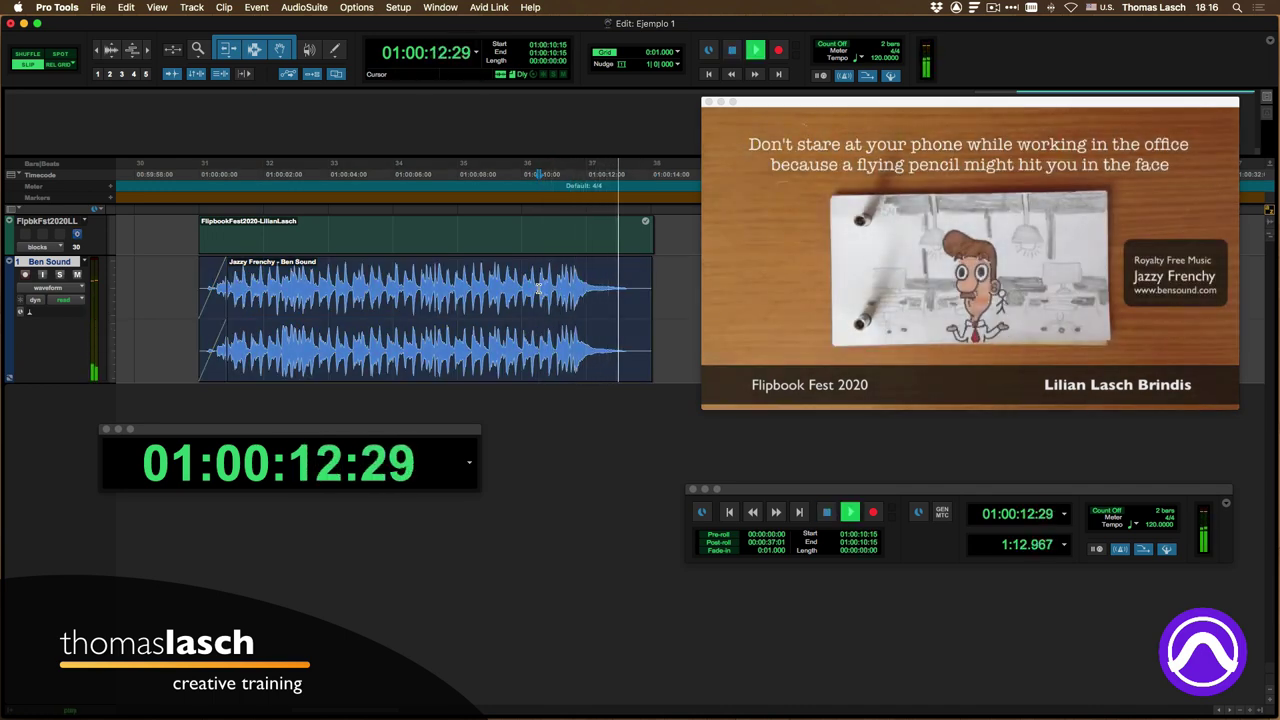
pyautogui.press('space')
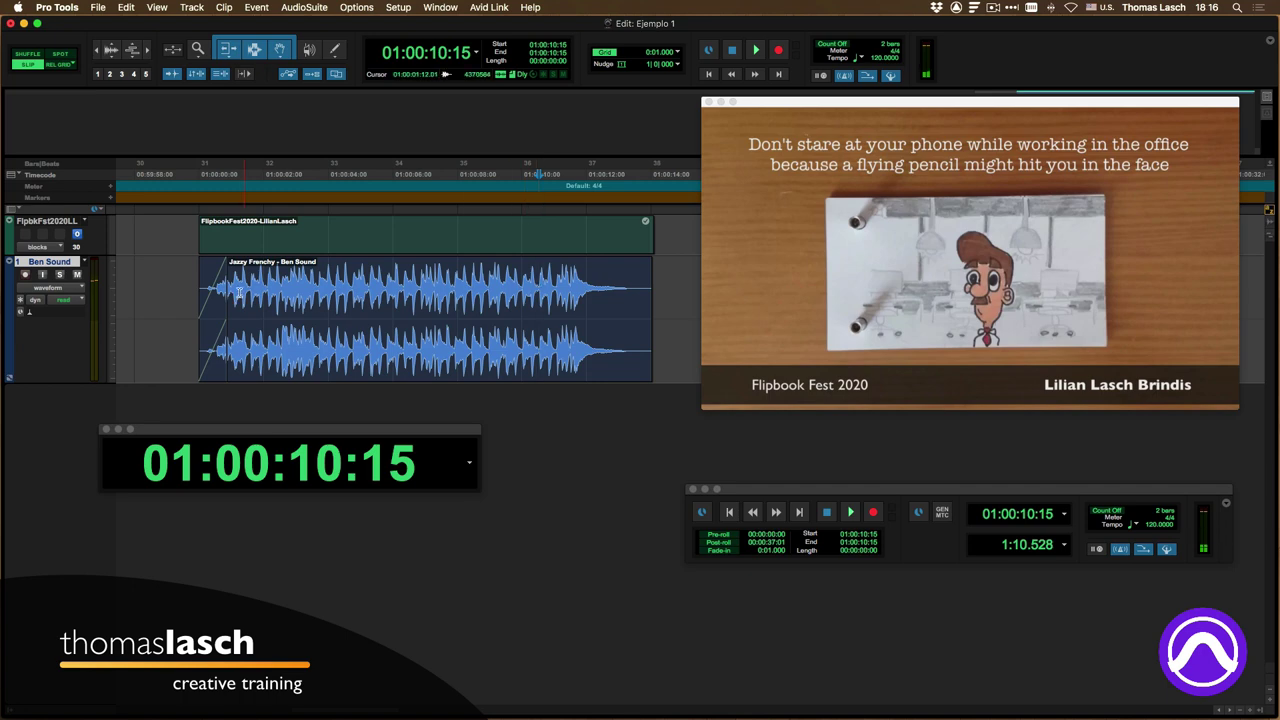
pyautogui.click(196, 291)
pyautogui.press('space')
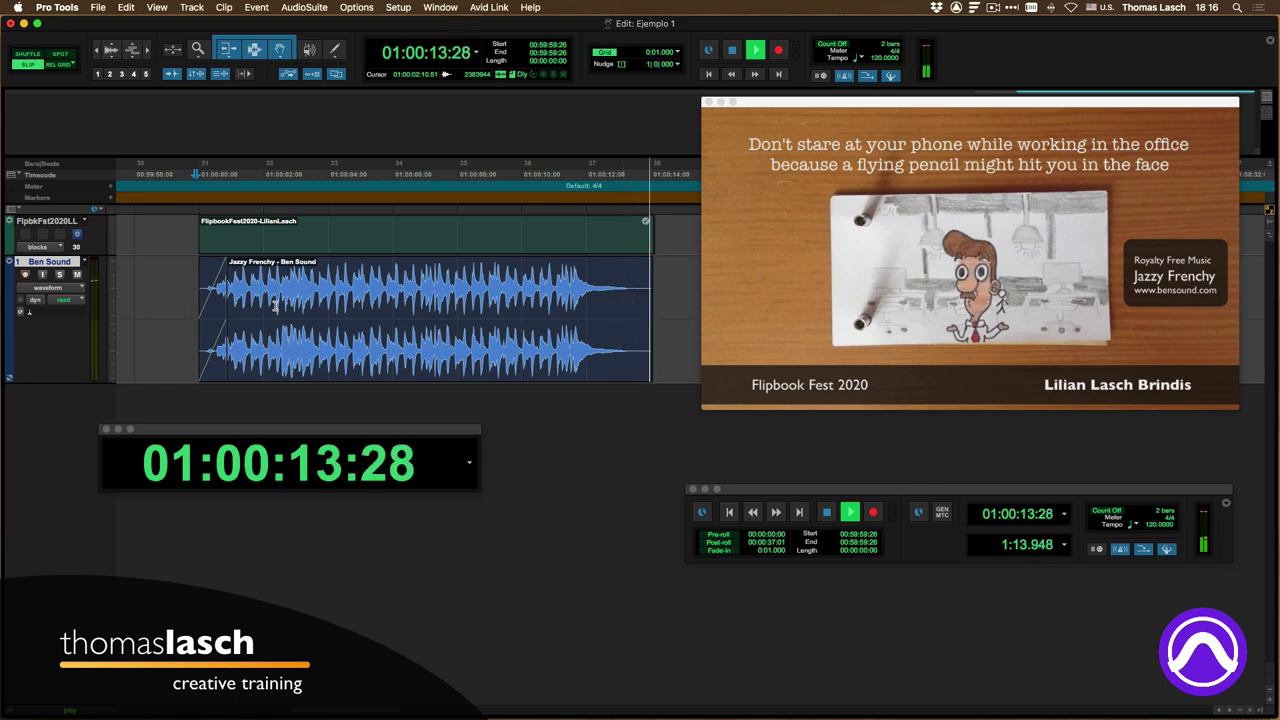
pyautogui.press('space')
pyautogui.click(298, 300)
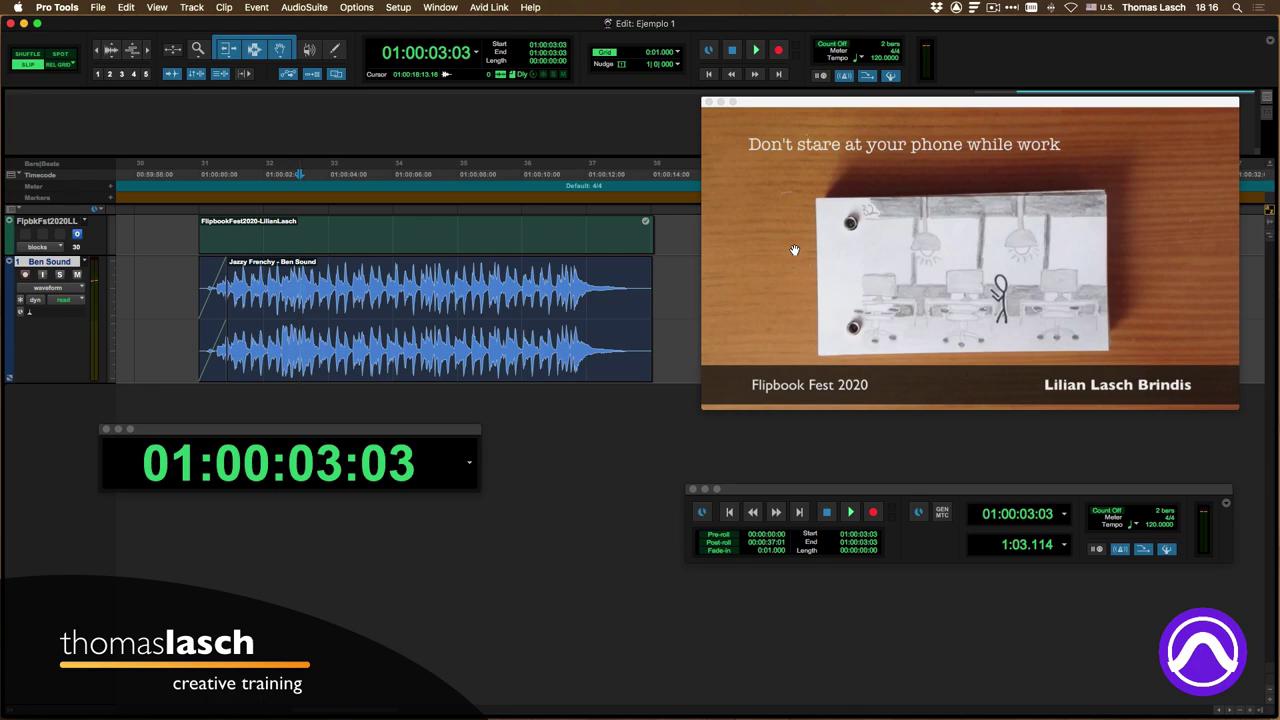
# Step: Close the current session and open Ejemplo 2.ptx from the desktop folder Ejemplo 2 Audio a MIDI
pyautogui.press('super+w')
pyautogui.press('shift+super+w')
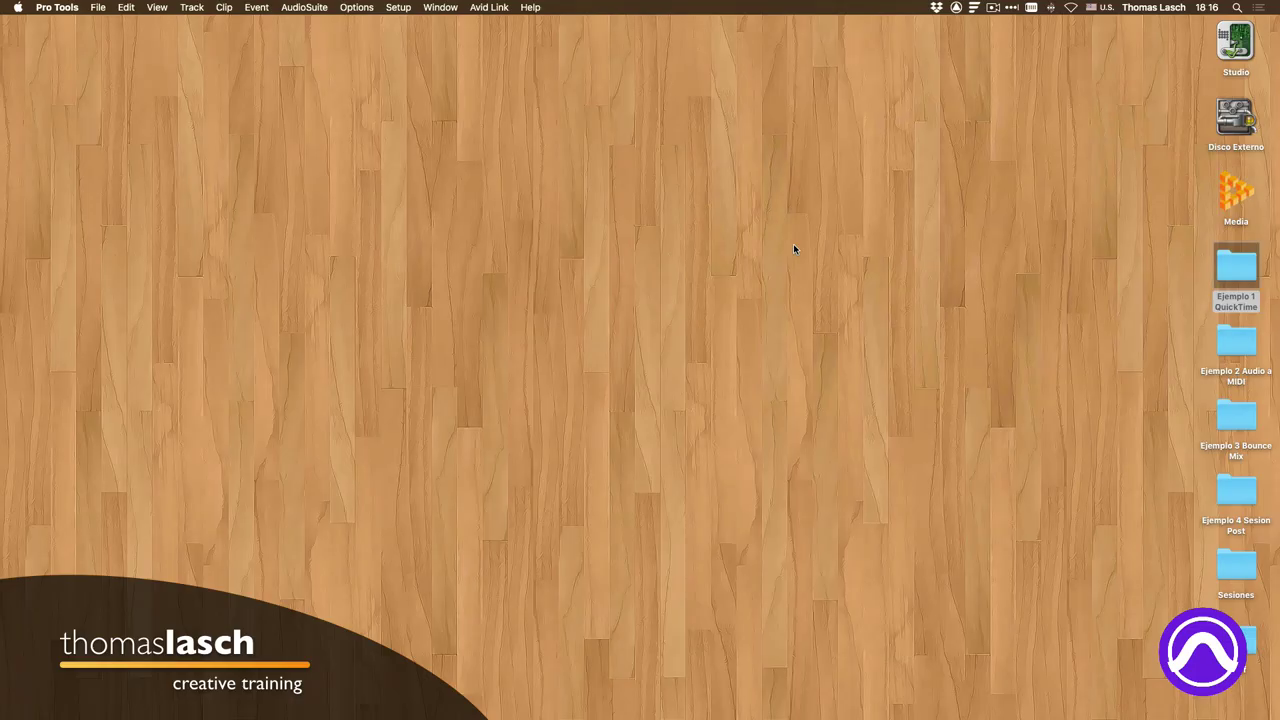
pyautogui.doubleClick(1228, 345)
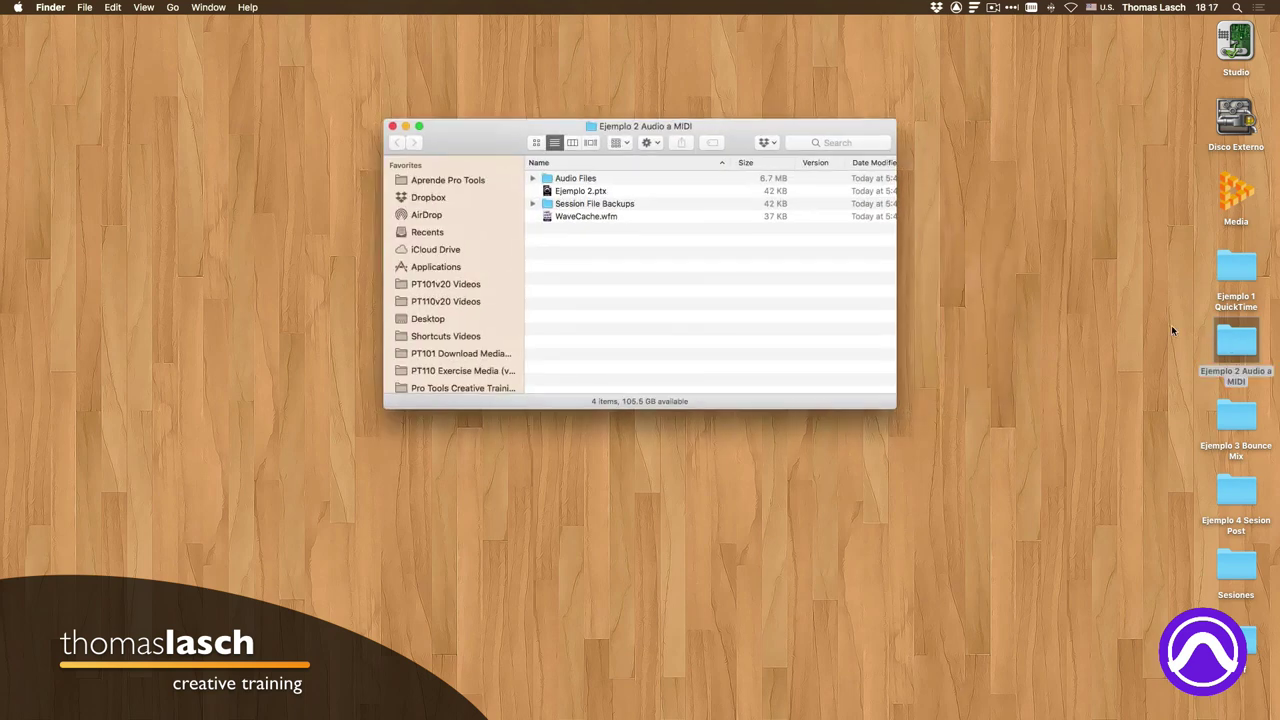
pyautogui.doubleClick(587, 191)
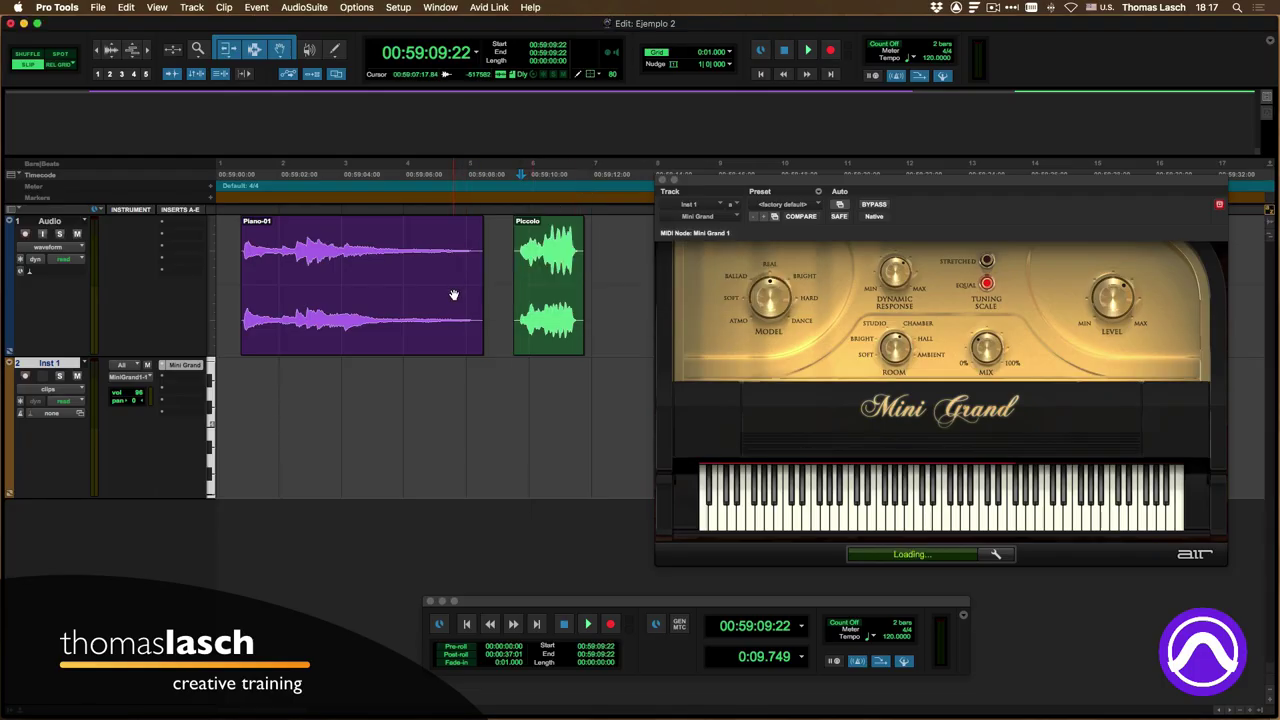
# Step: Inspect the MIDI and Processing preferences, including the Celemony ARA audio-to-MIDI plug-in setting
pyautogui.click(391, 321)
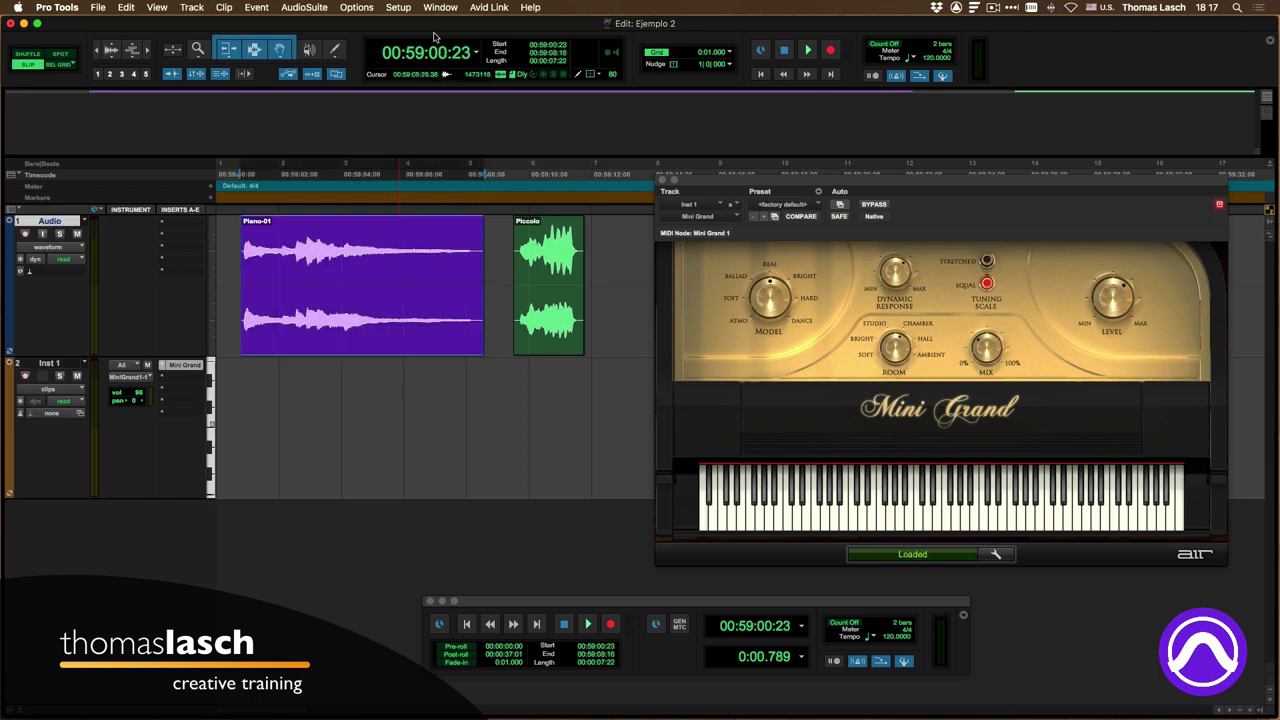
pyautogui.click(398, 7)
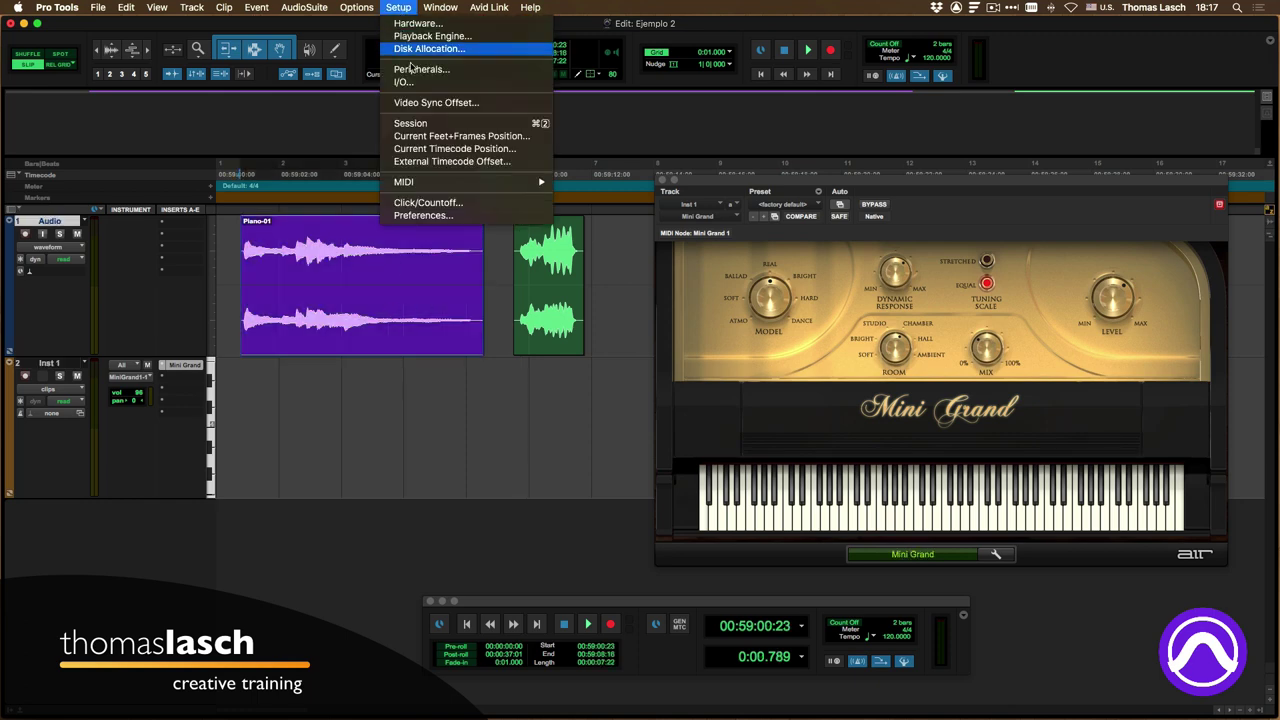
pyautogui.click(420, 216)
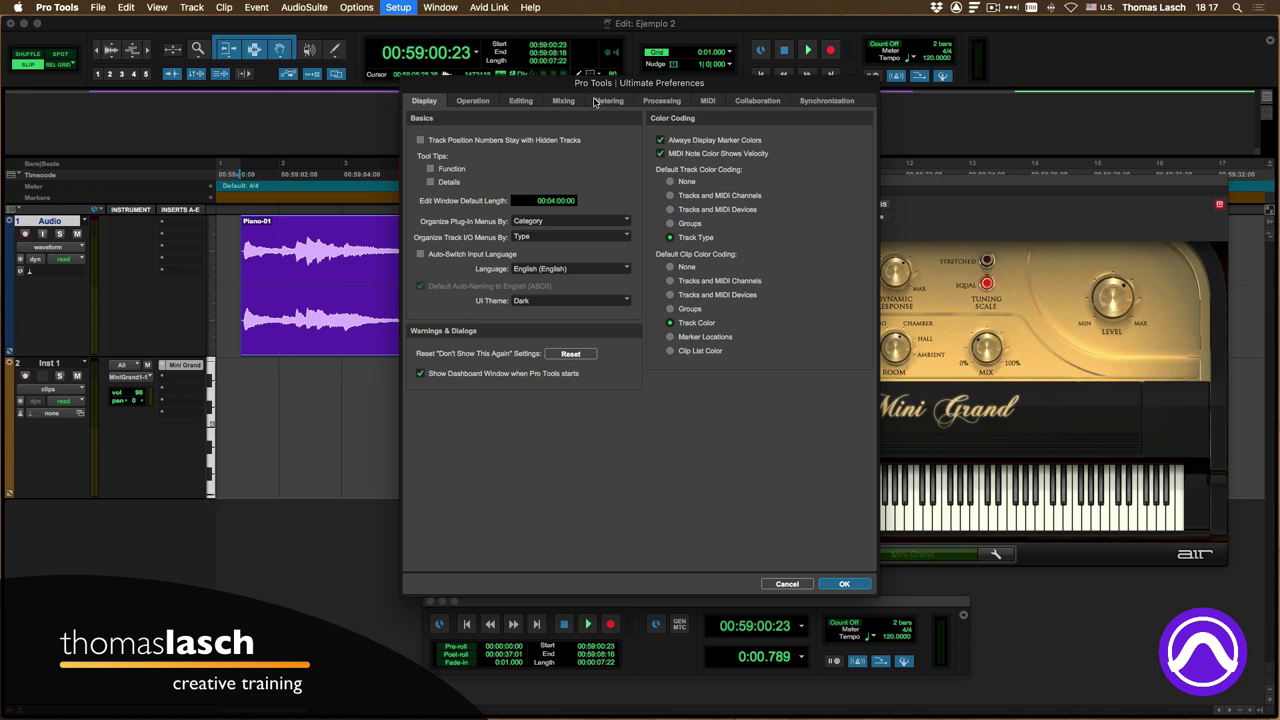
pyautogui.click(708, 101)
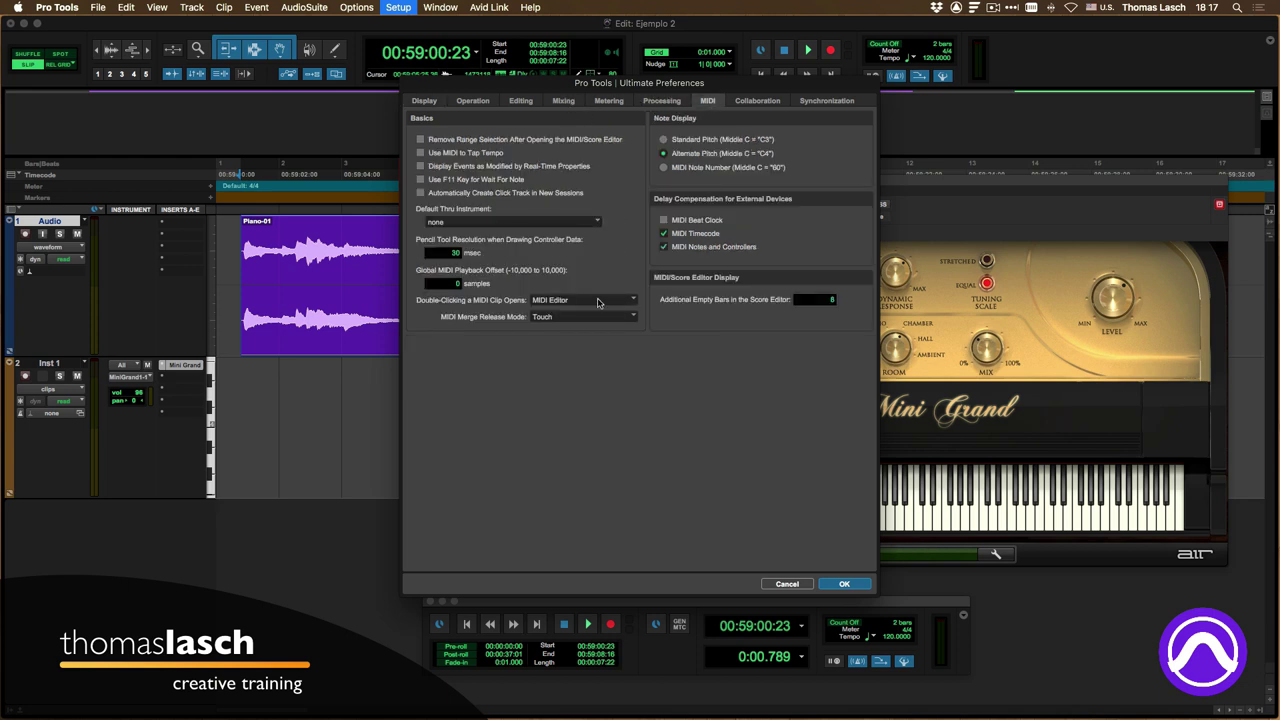
pyautogui.click(660, 100)
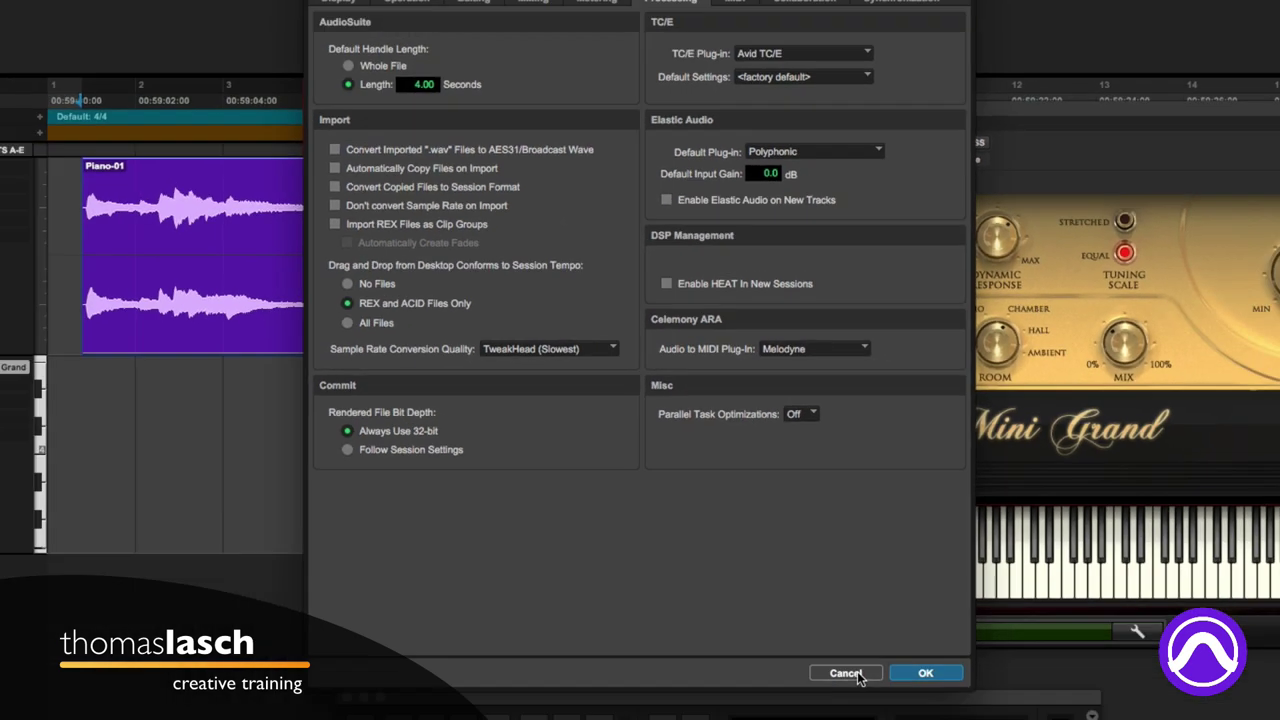
pyautogui.click(926, 674)
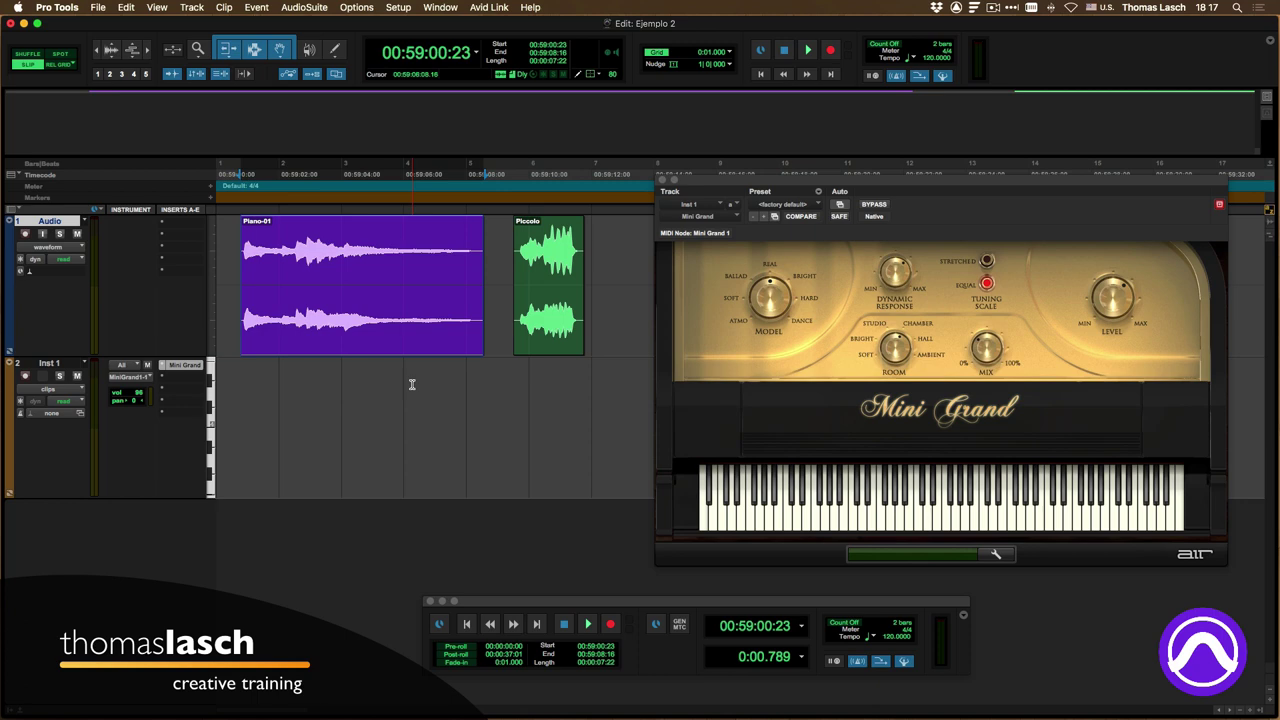
# Step: Play the Piano-01 clip and the Piccolo clip on the Audio track to hear both
pyautogui.press('space')
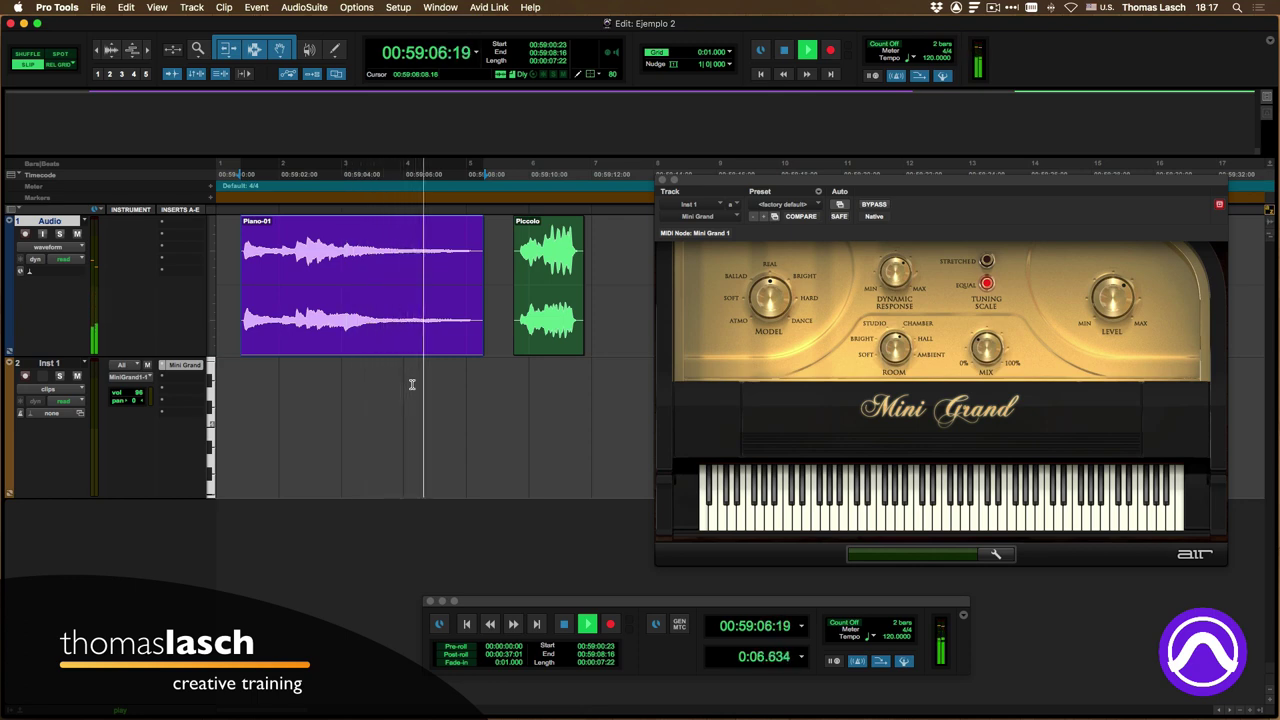
pyautogui.press('space')
pyautogui.click(545, 335)
pyautogui.press('space')
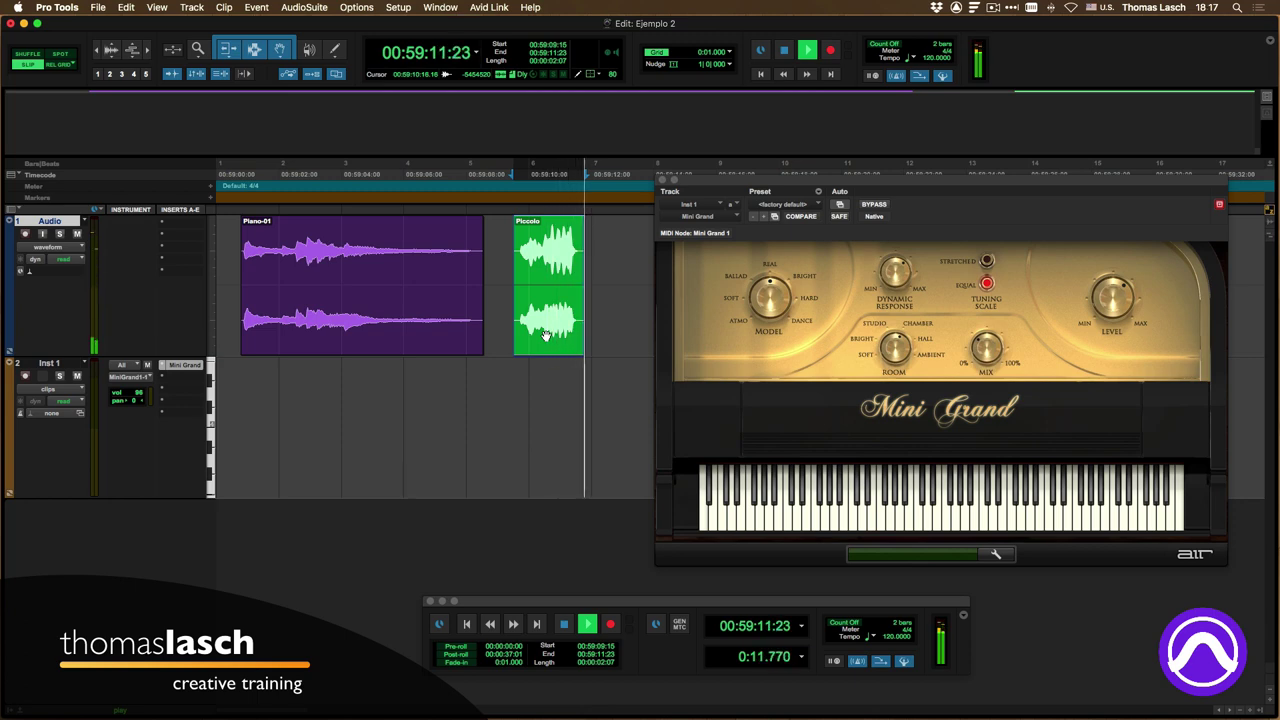
pyautogui.press('space')
# Step: Convert the Piano-01 clip to MIDI on the Inst 1 track with the Automatic conversion type, without consolidating clips
pyautogui.click(414, 340)
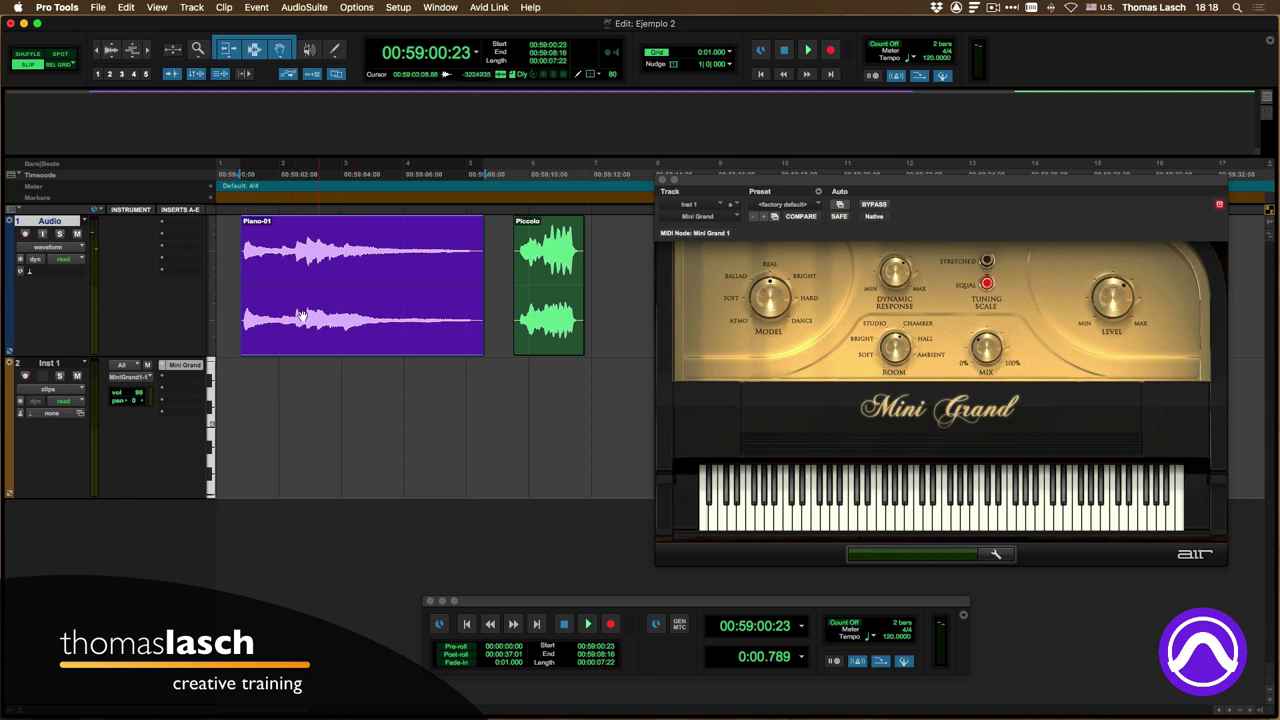
pyautogui.click(40, 365)
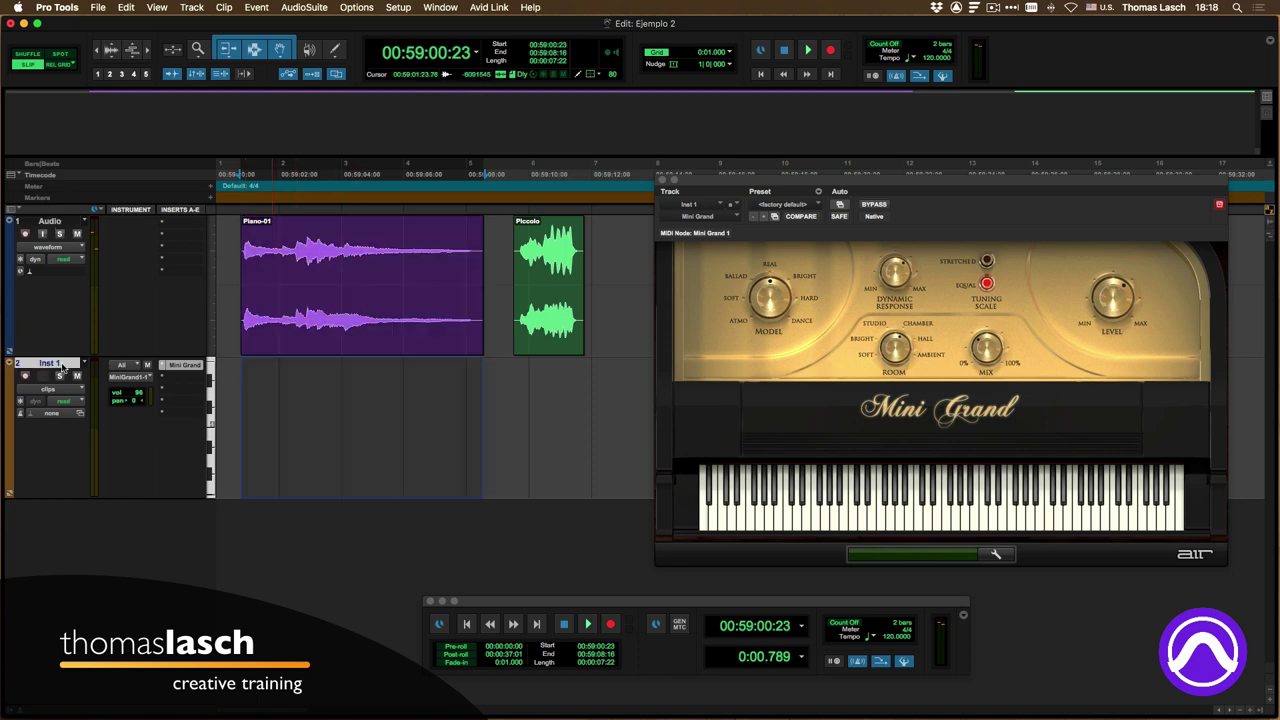
pyautogui.click(293, 338)
pyautogui.moveTo(301, 335); pyautogui.dragTo(297, 429)
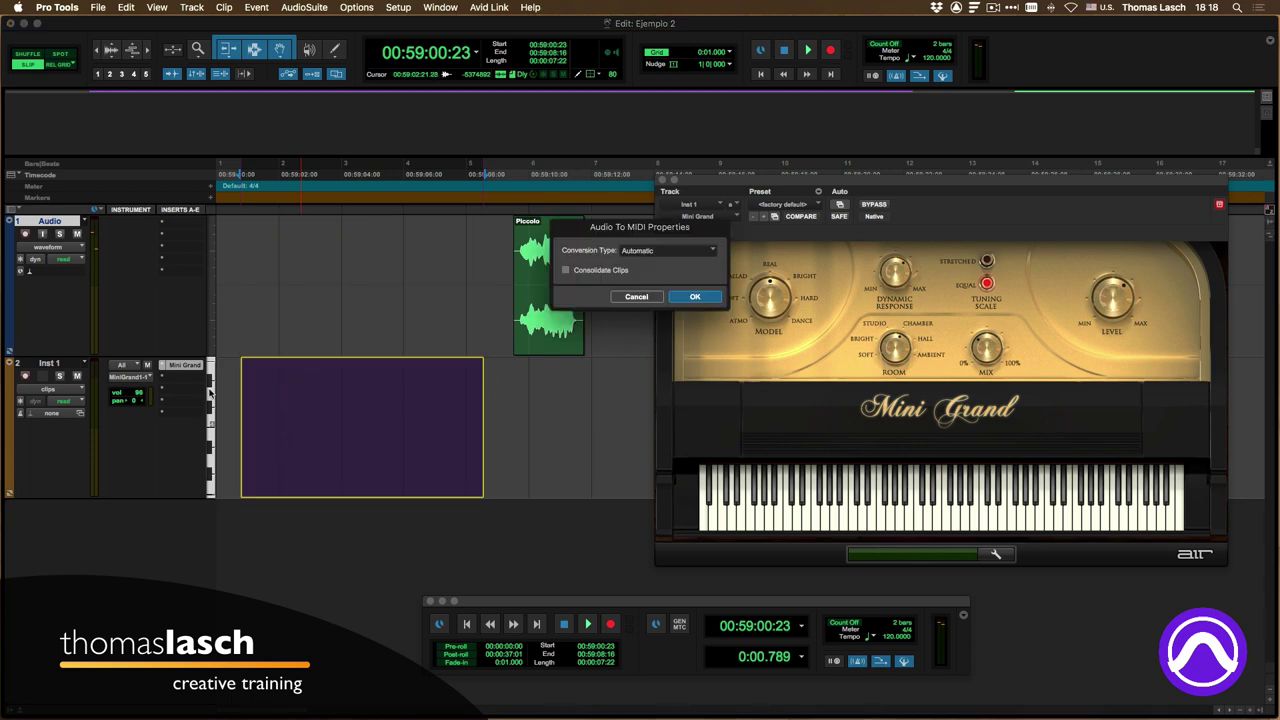
pyautogui.click(909, 515)
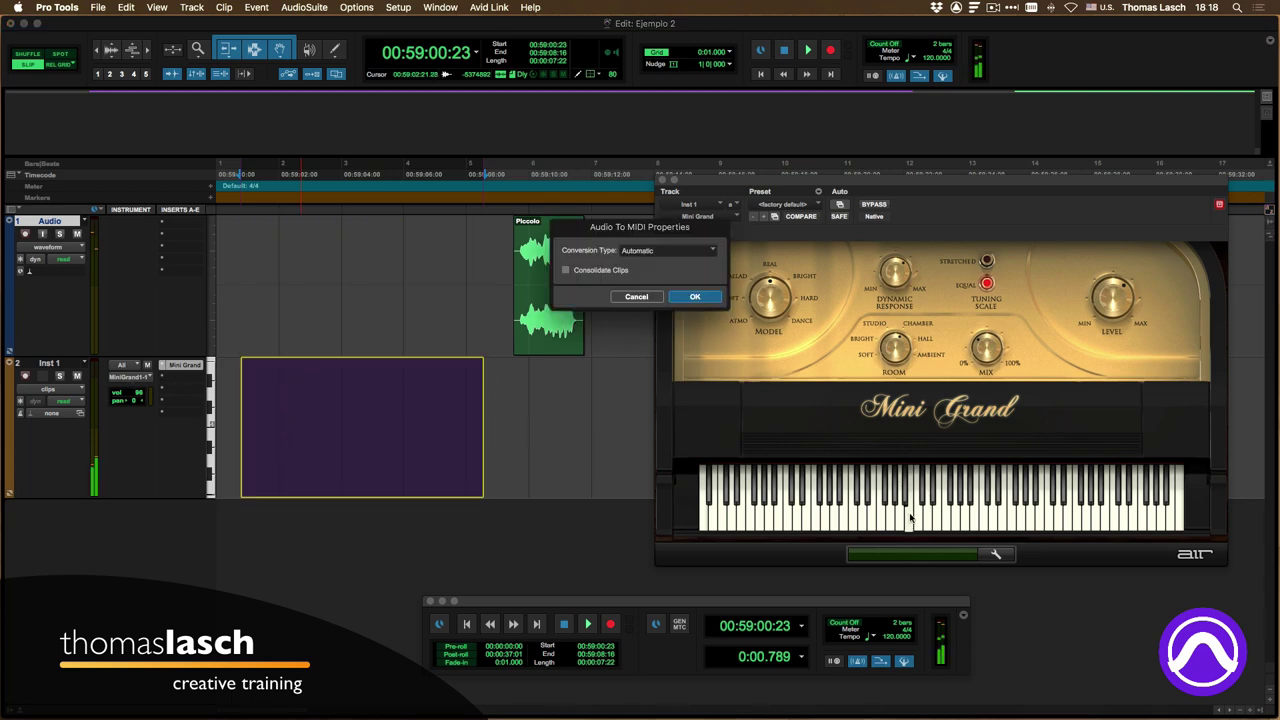
pyautogui.click(909, 515)
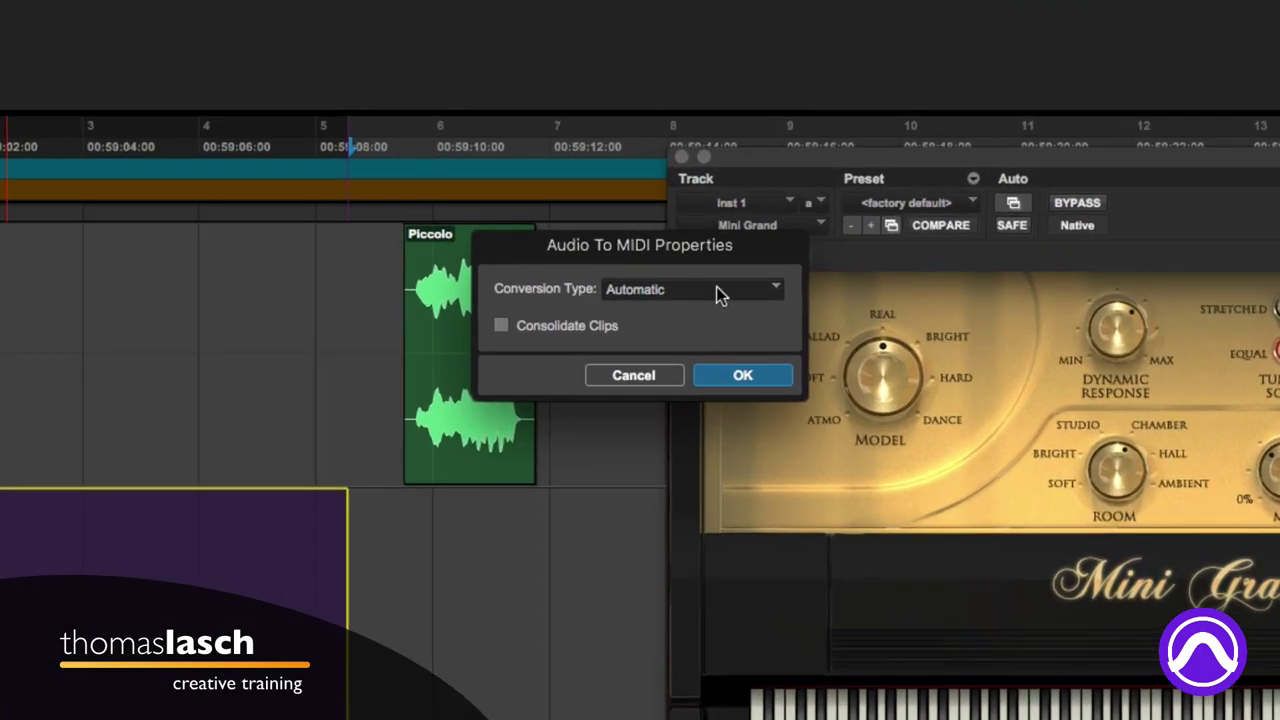
pyautogui.click(716, 286)
pyautogui.click(716, 289)
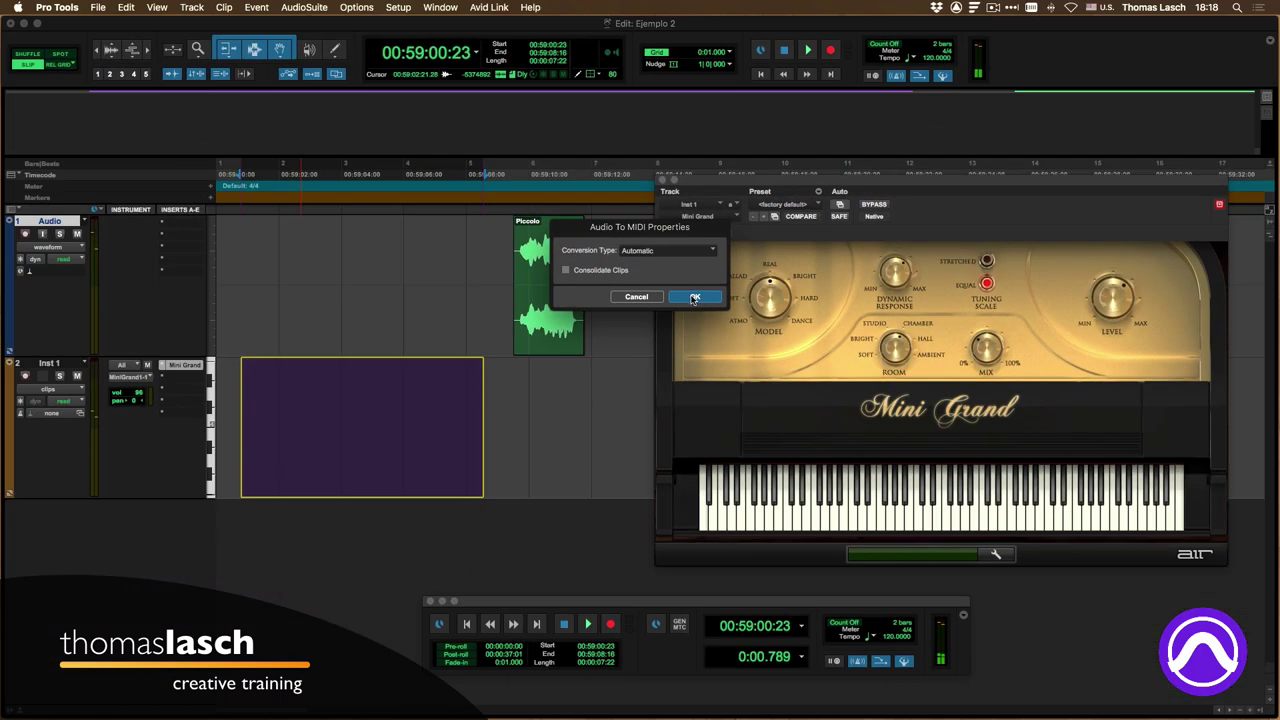
pyautogui.click(694, 297)
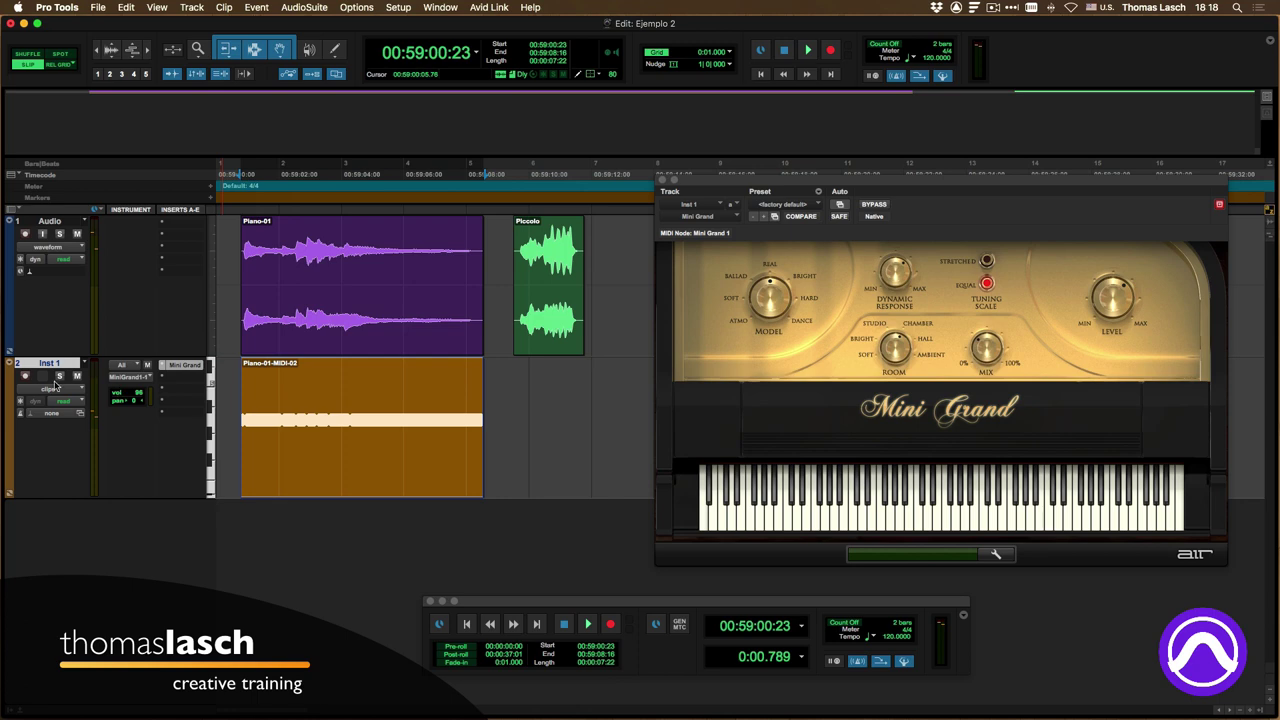
# Step: Play the converted piano MIDI clip with the Inst 1 track soloed, then together with the original audio
pyautogui.press('space')
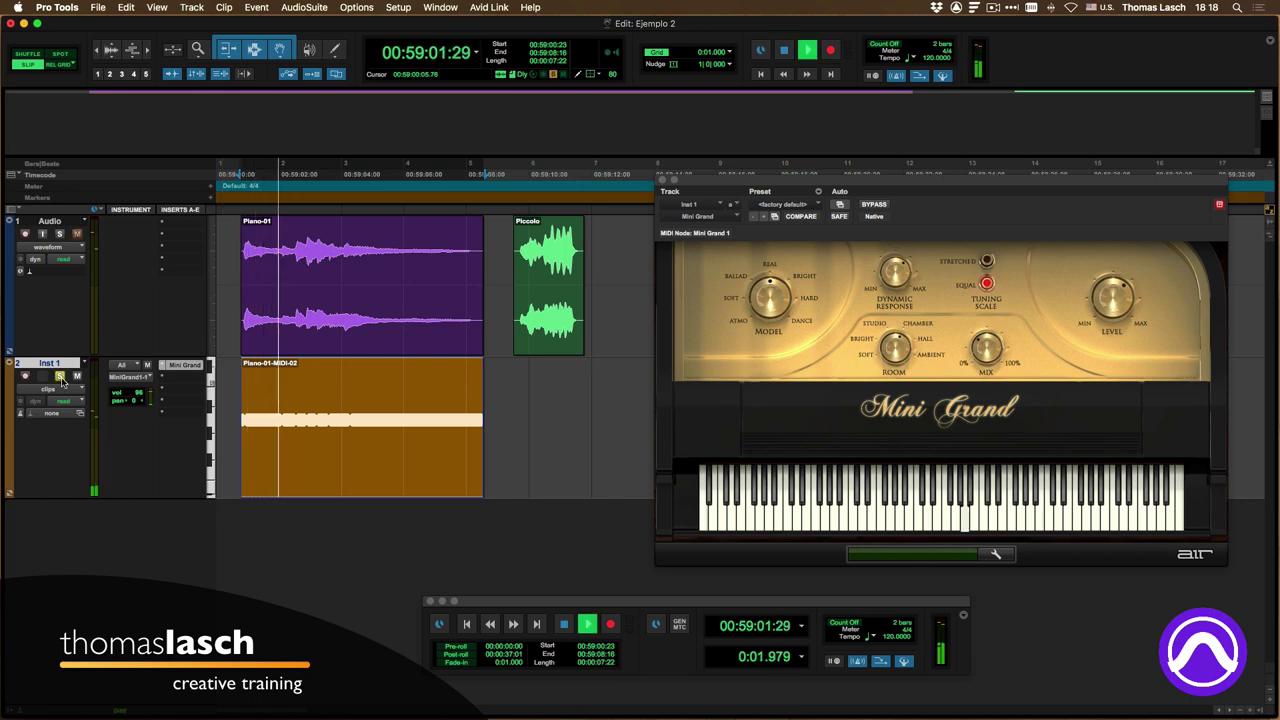
pyautogui.press('space')
pyautogui.press('space')
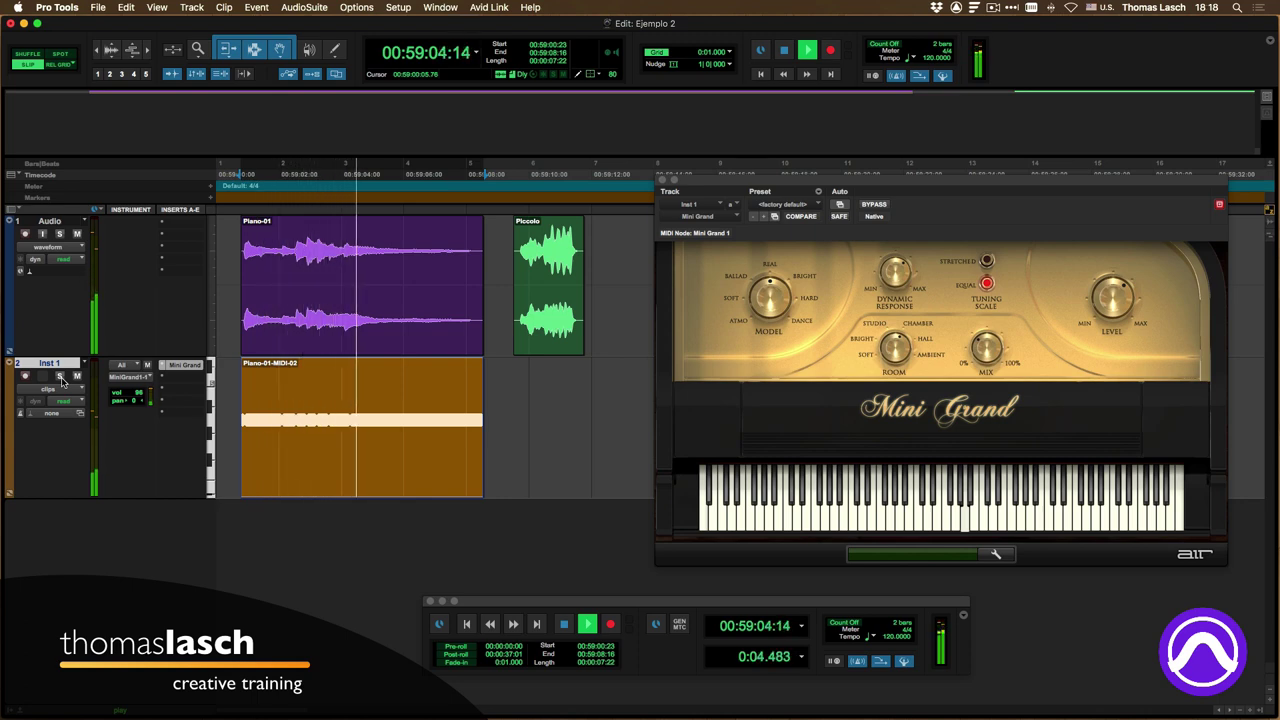
# Step: Undo the Automatic conversion and reconvert the Piano-01 clip to MIDI on the Inst 1 track with the Polyphonic Sustain conversion type
pyautogui.press('space')
pyautogui.press('super+z')
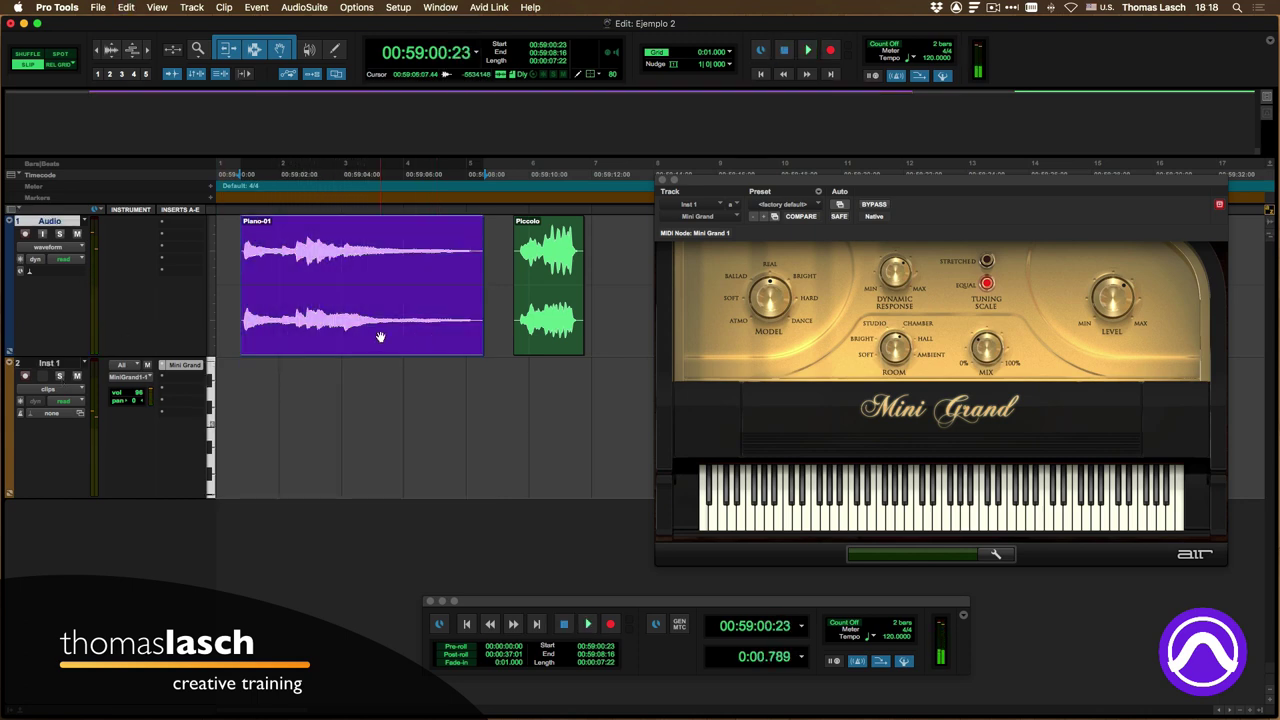
pyautogui.moveTo(381, 338); pyautogui.dragTo(382, 398)
pyautogui.click(704, 249)
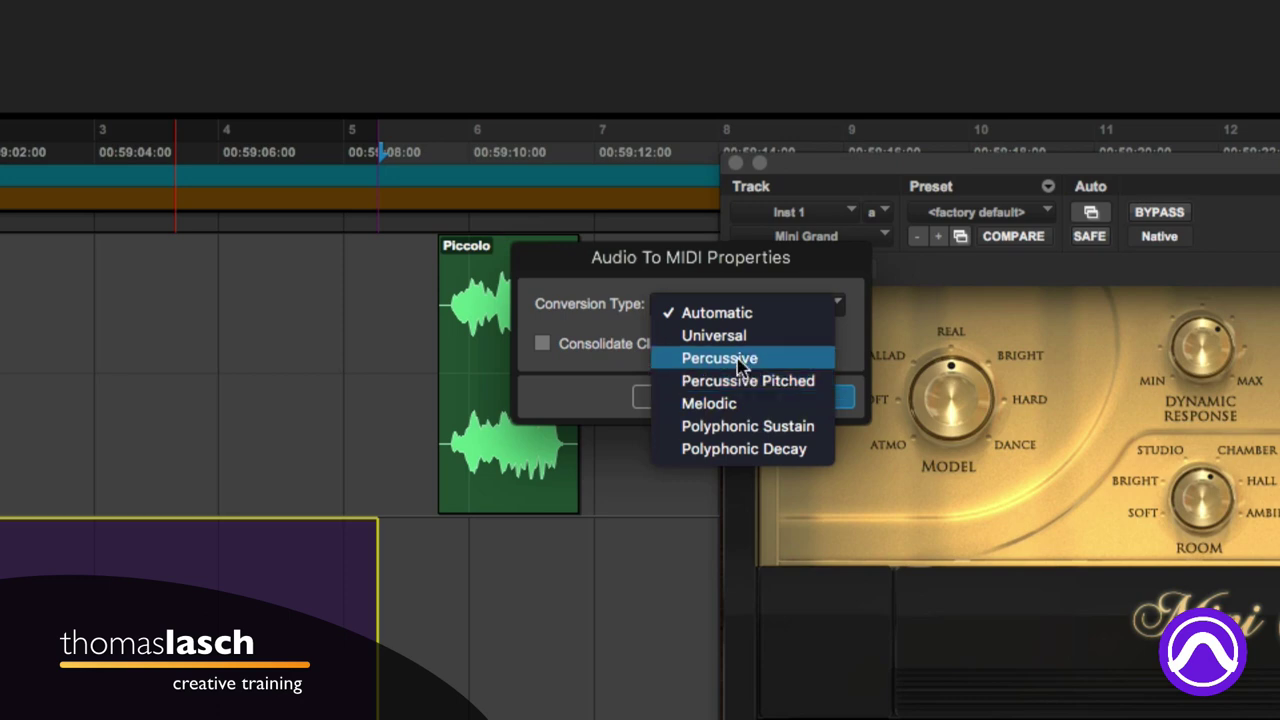
pyautogui.click(767, 427)
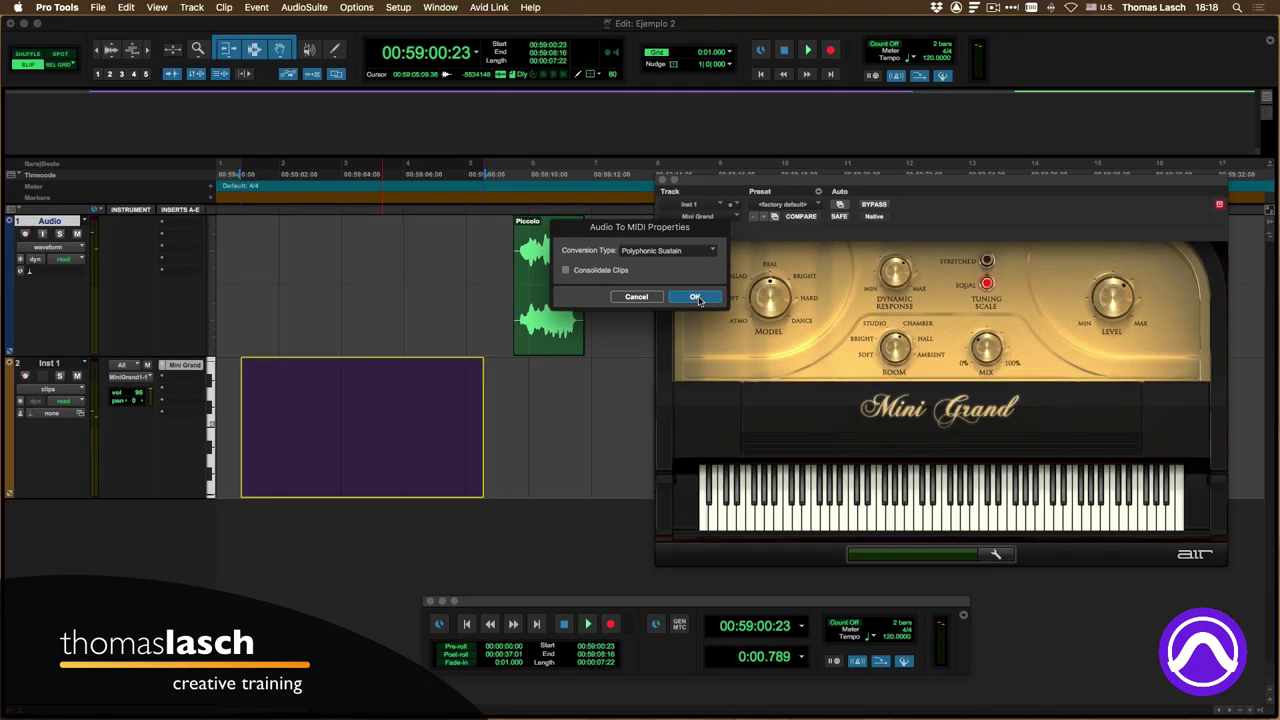
pyautogui.click(695, 297)
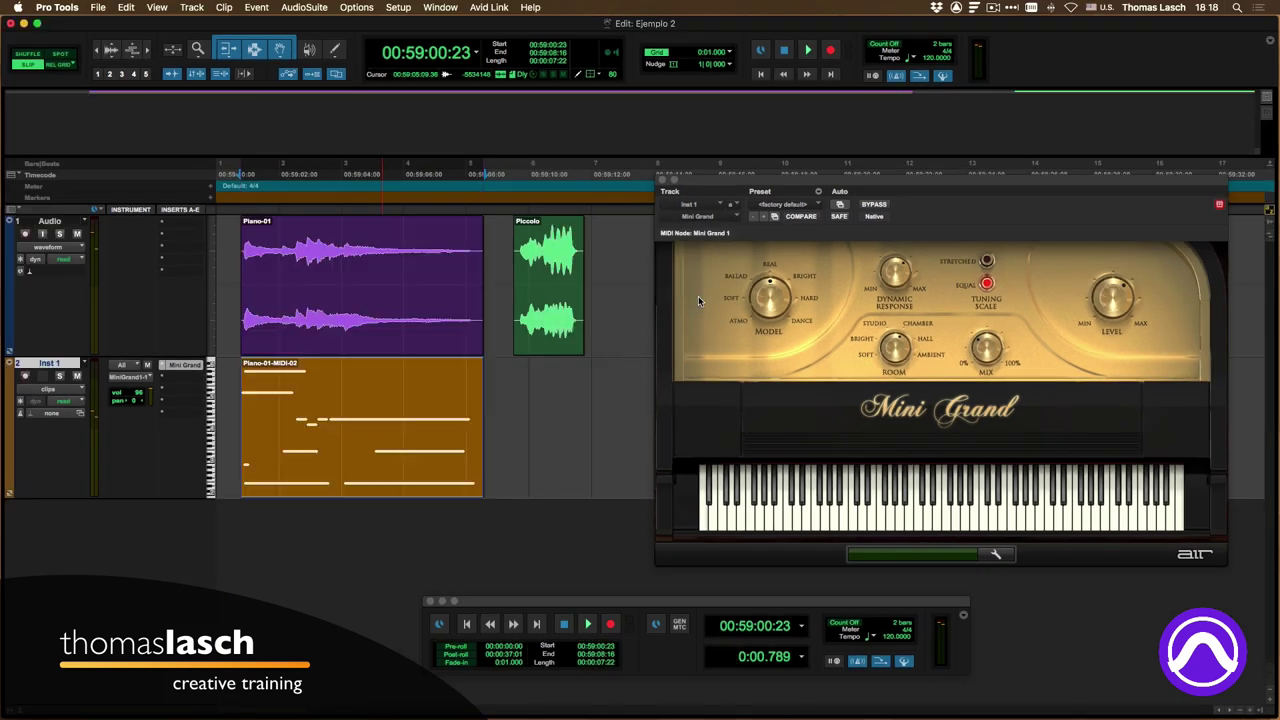
# Step: Play the Polyphonic Sustain piano MIDI clip together with the original audio, and again with the Inst 1 track soloed
pyautogui.press('space')
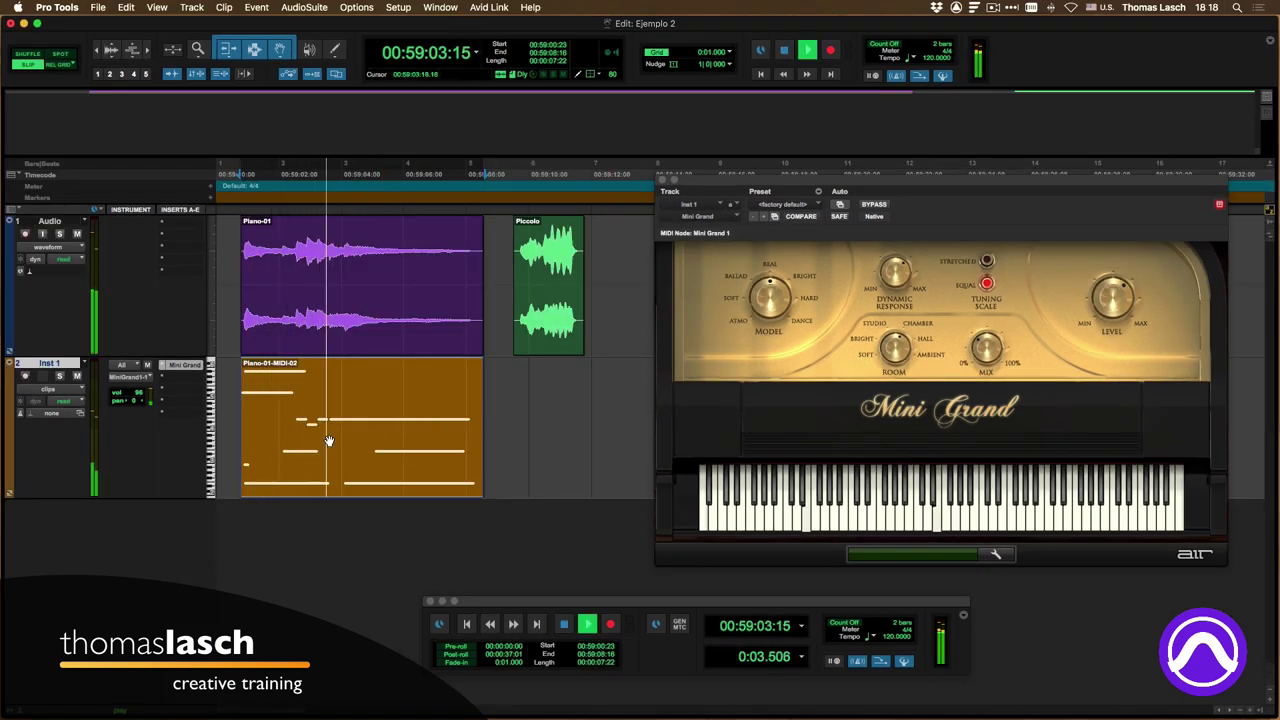
pyautogui.press('space')
pyautogui.click(60, 376)
pyautogui.press('space')
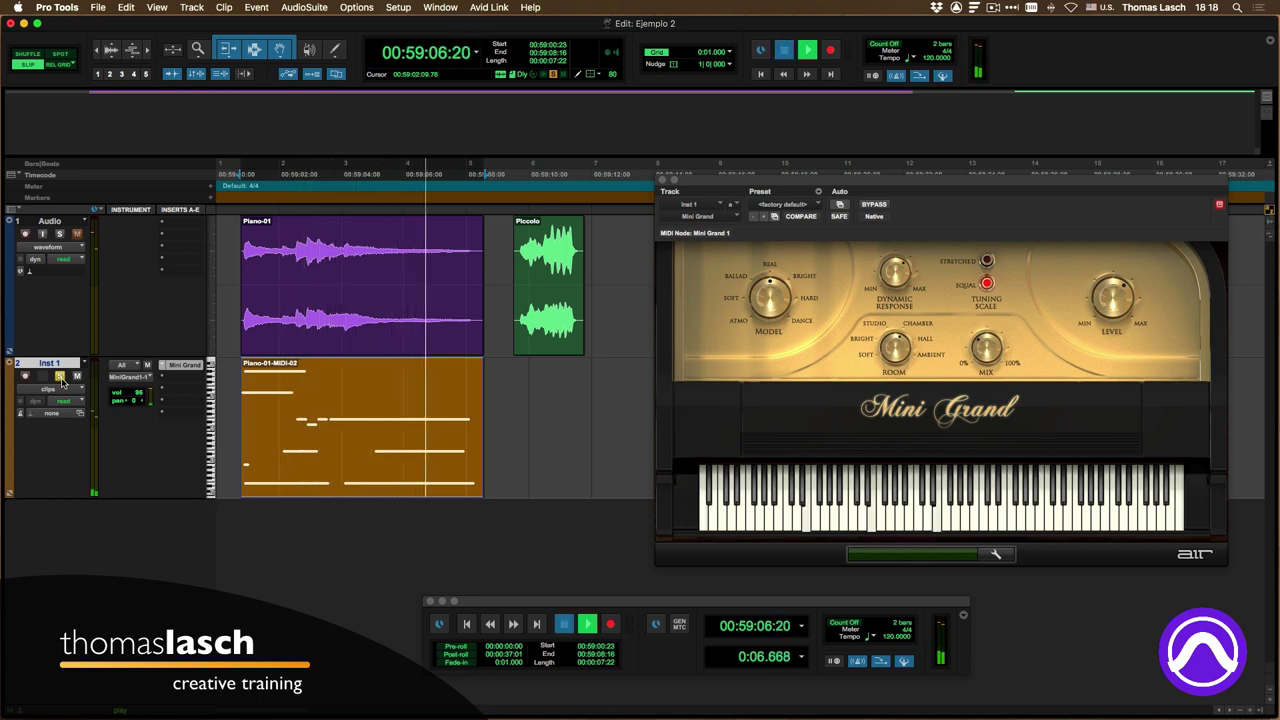
pyautogui.press('space')
# Step: Reconvert the Piano-01 clip to MIDI on the Inst 1 track with the Polyphonic Decay conversion type and play the result soloed
pyautogui.press('Delete')
pyautogui.click(355, 262)
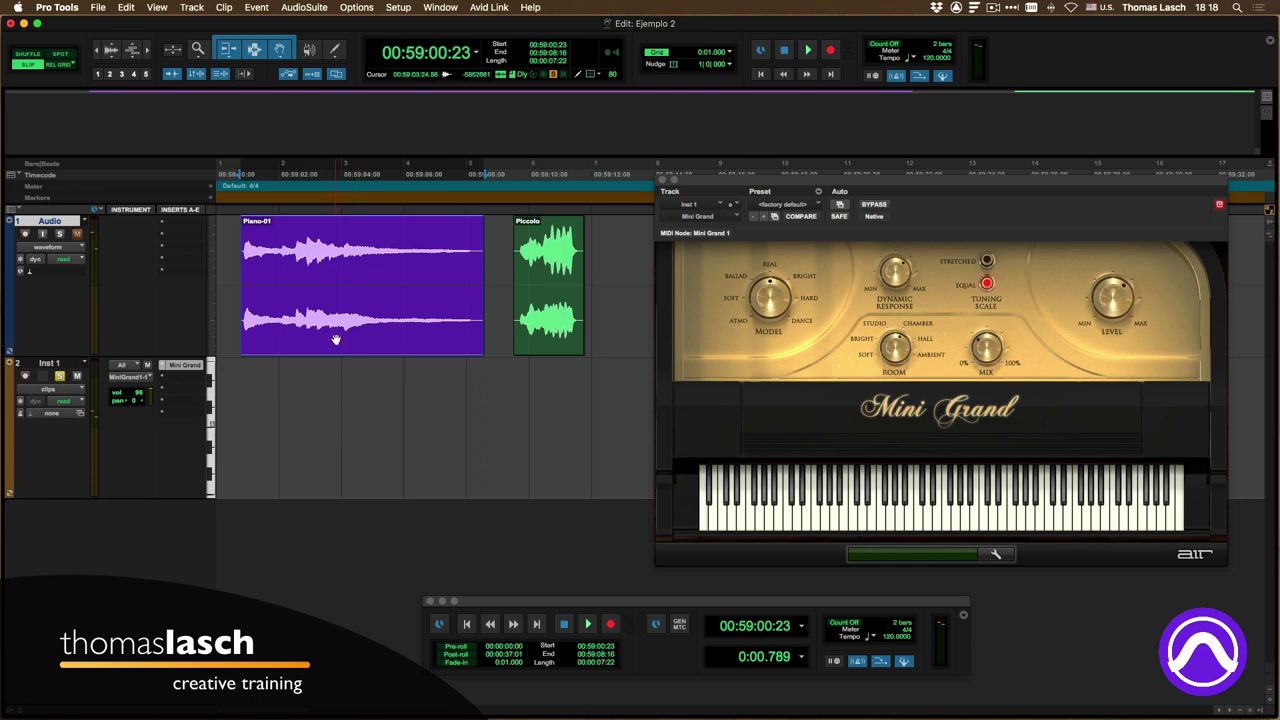
pyautogui.moveTo(336, 340); pyautogui.dragTo(334, 425)
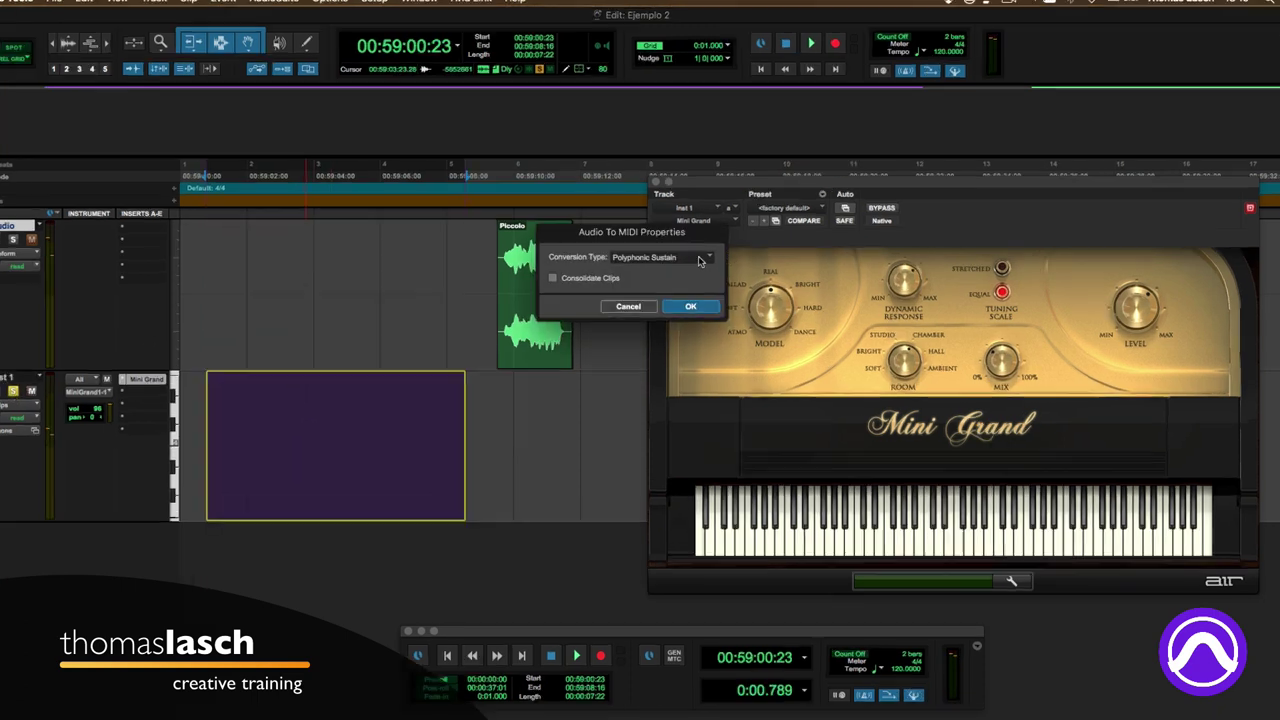
pyautogui.click(713, 251)
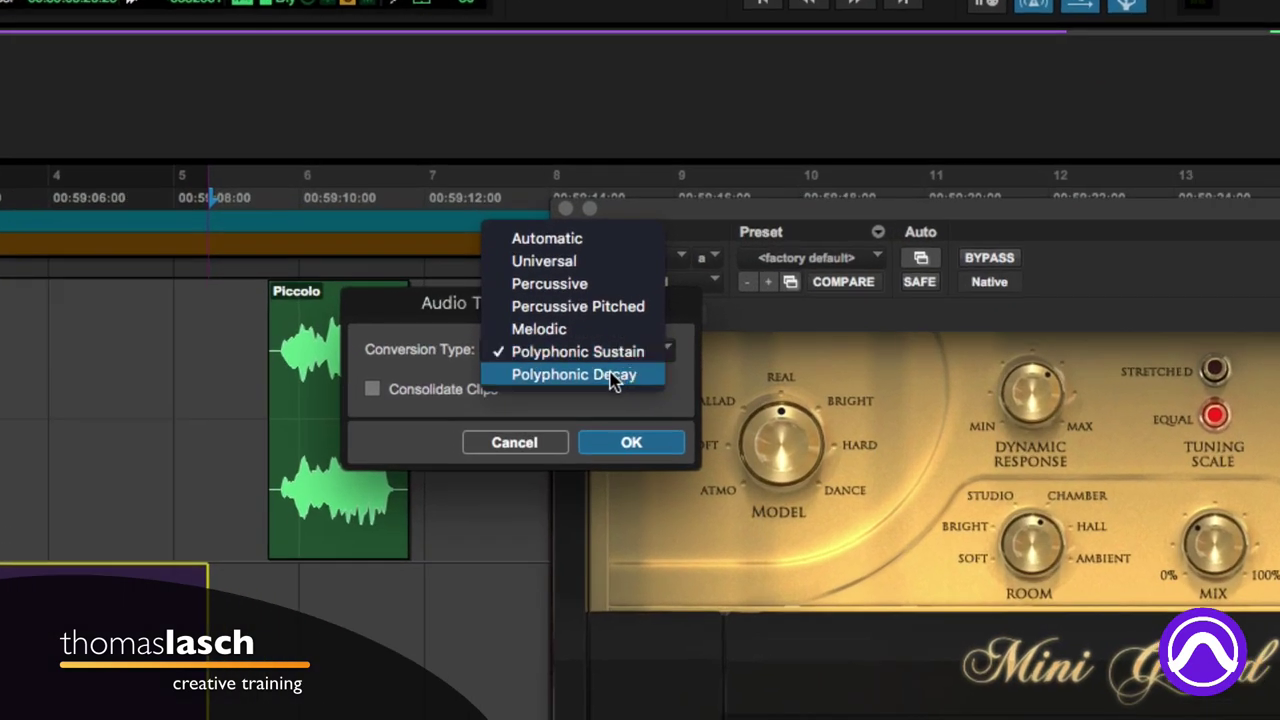
pyautogui.click(613, 376)
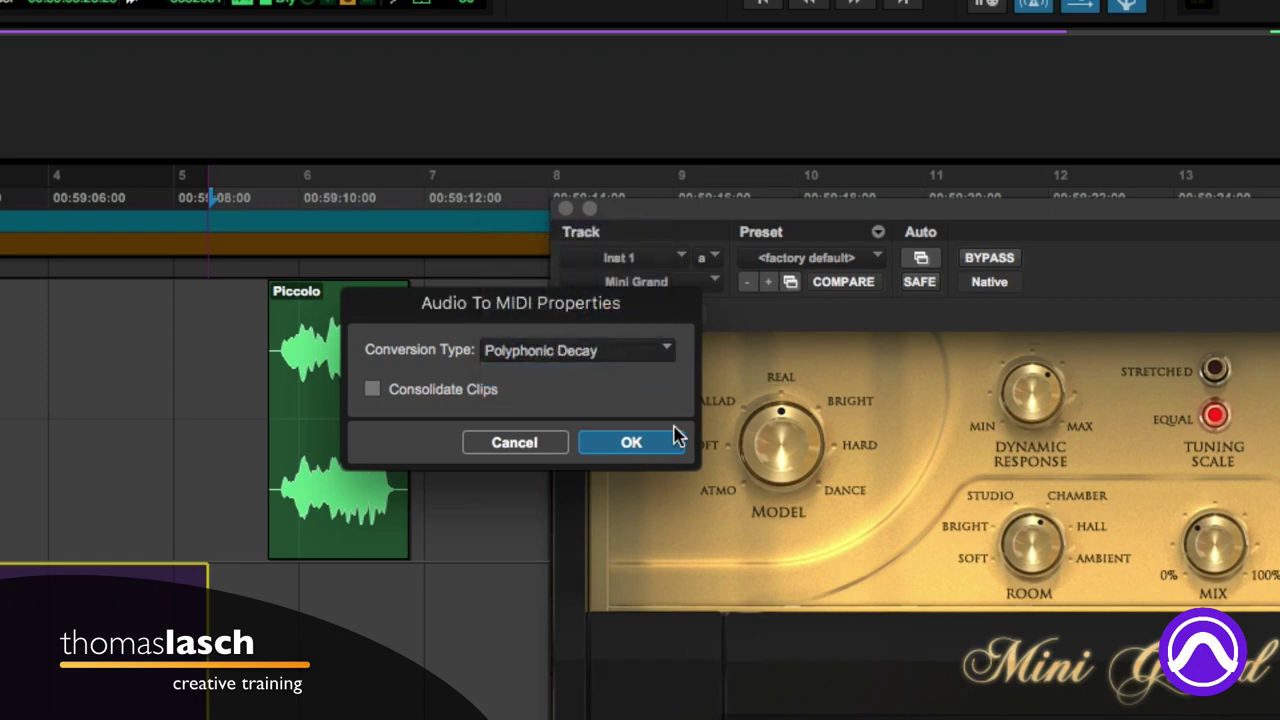
pyautogui.click(673, 440)
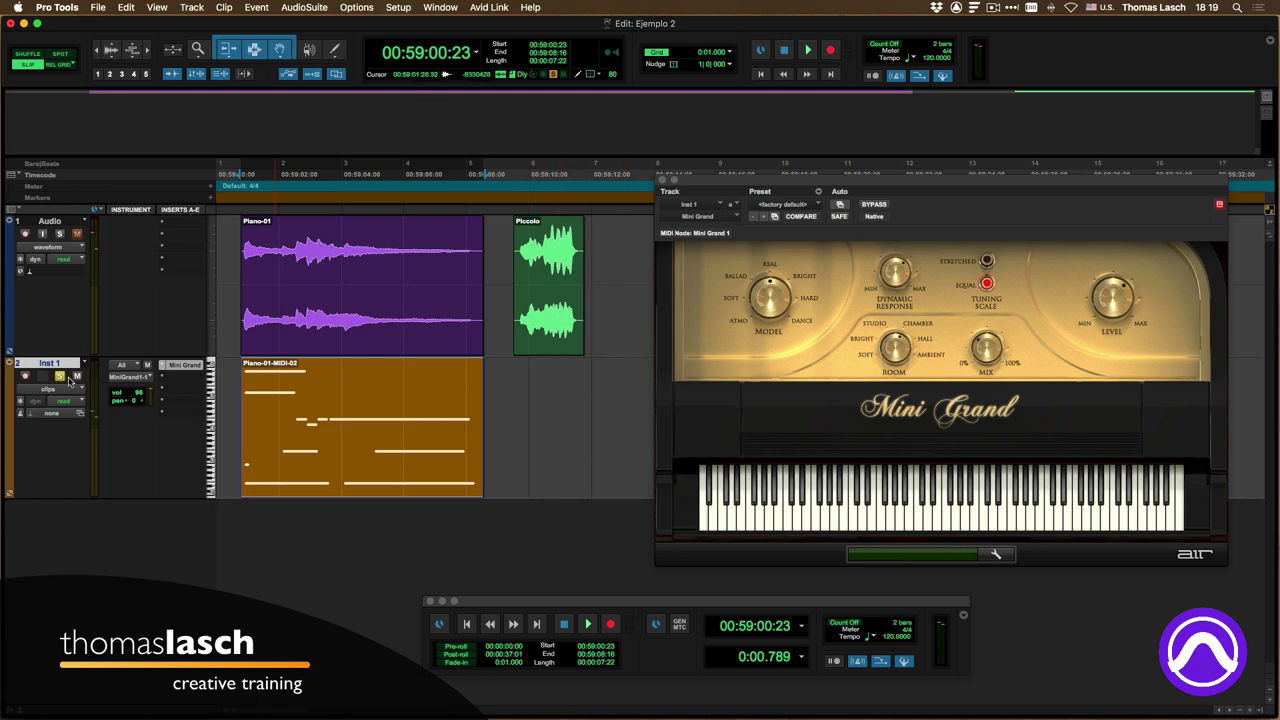
pyautogui.press('space')
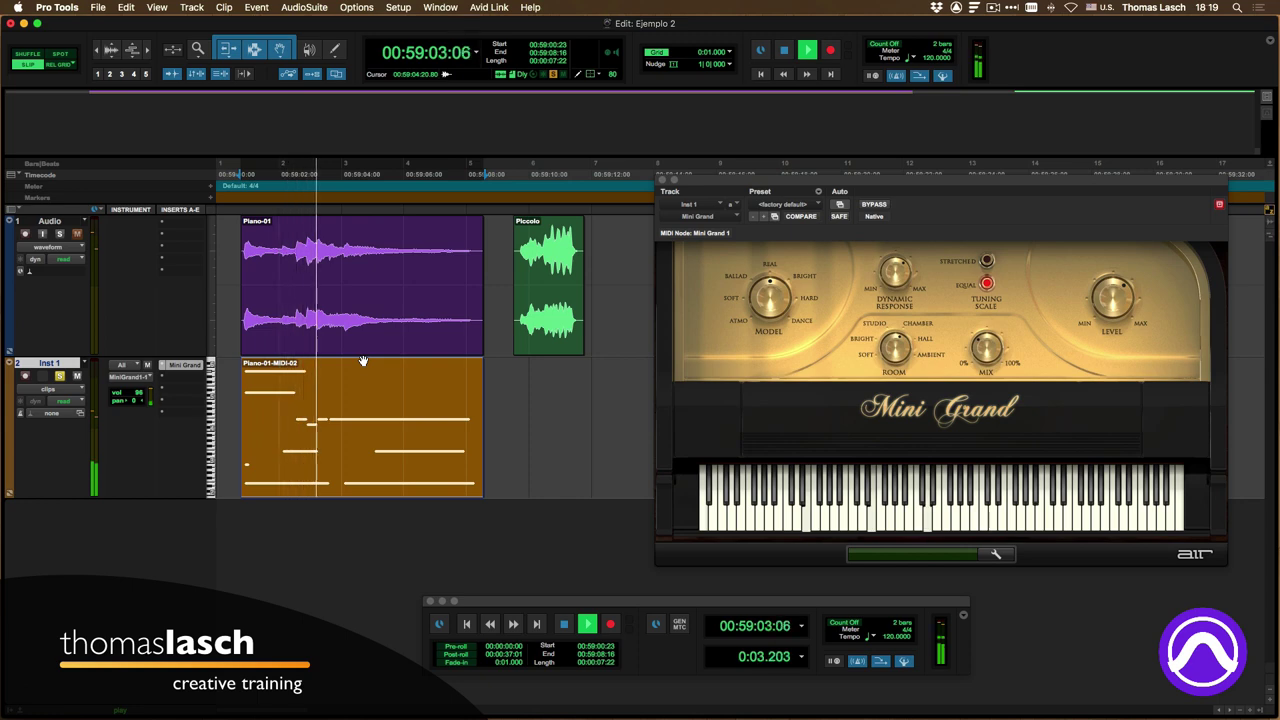
pyautogui.press('space')
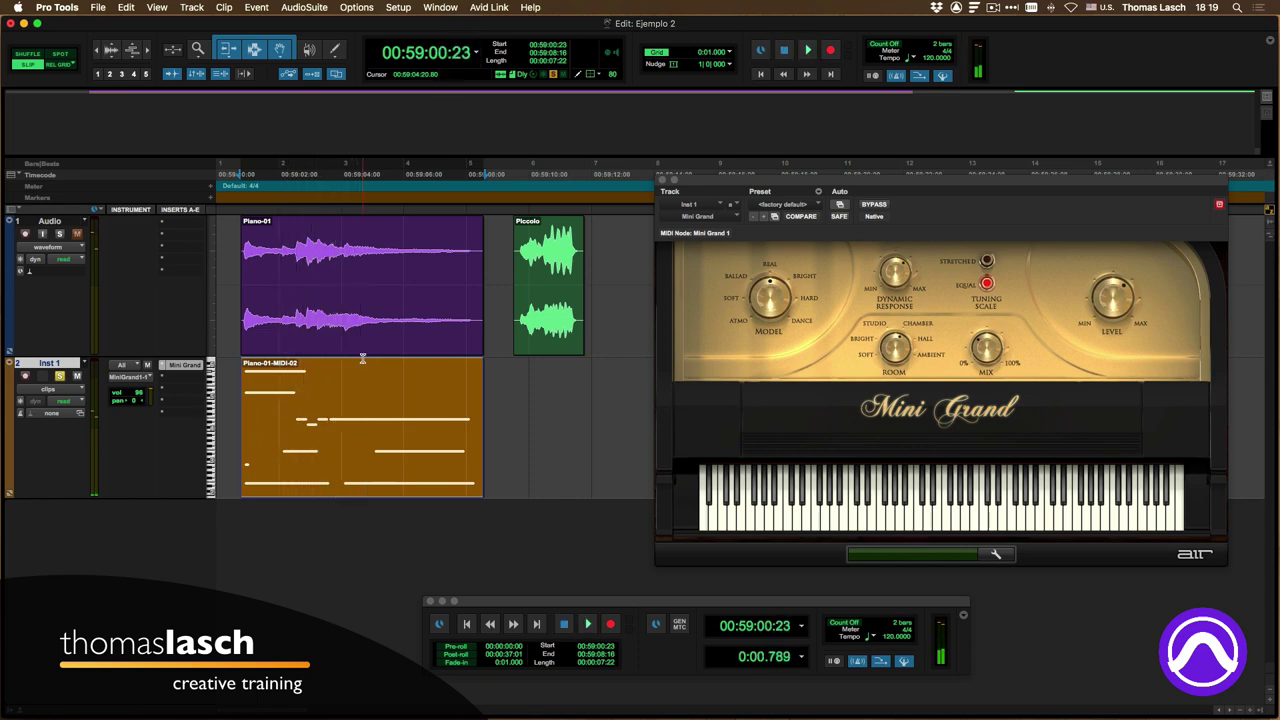
# Step: Undo the Polyphonic Decay conversion and reconvert the Piano-01 clip to MIDI on the Inst 1 track with the Melodic conversion type
pyautogui.press('super+z')
pyautogui.moveTo(383, 334); pyautogui.dragTo(380, 394)
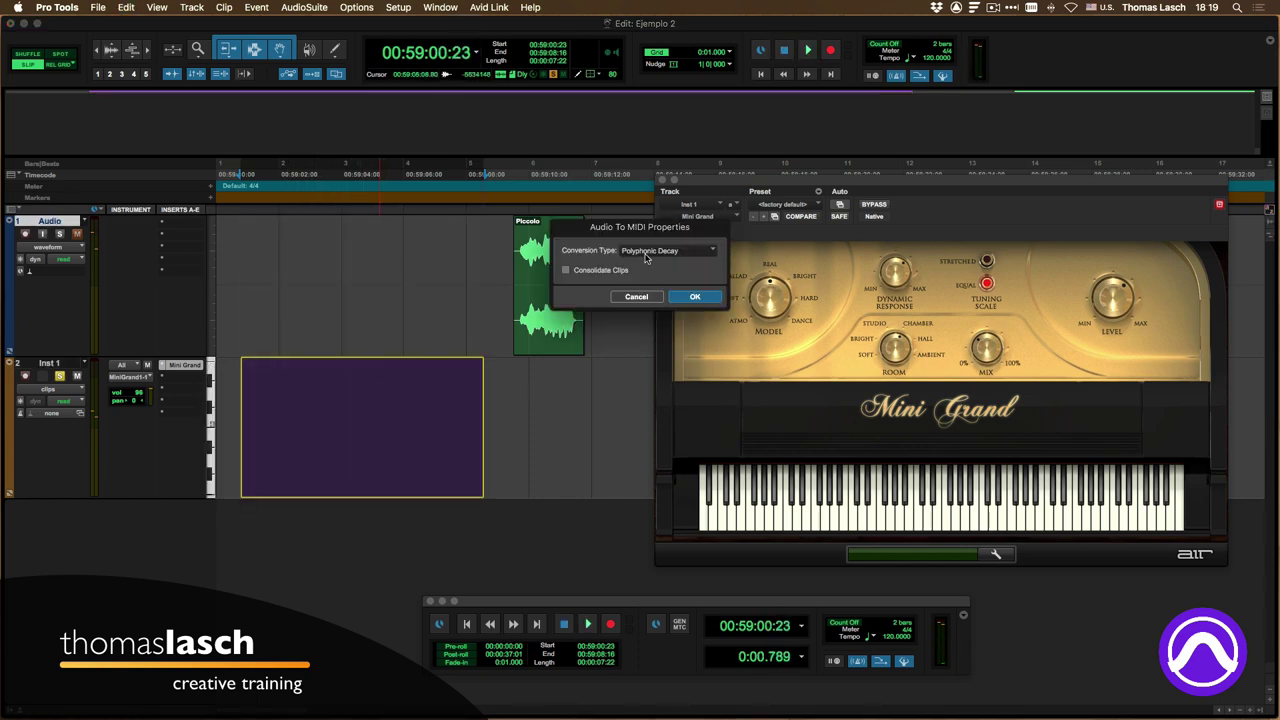
pyautogui.click(670, 252)
pyautogui.click(668, 229)
pyautogui.press('Return')
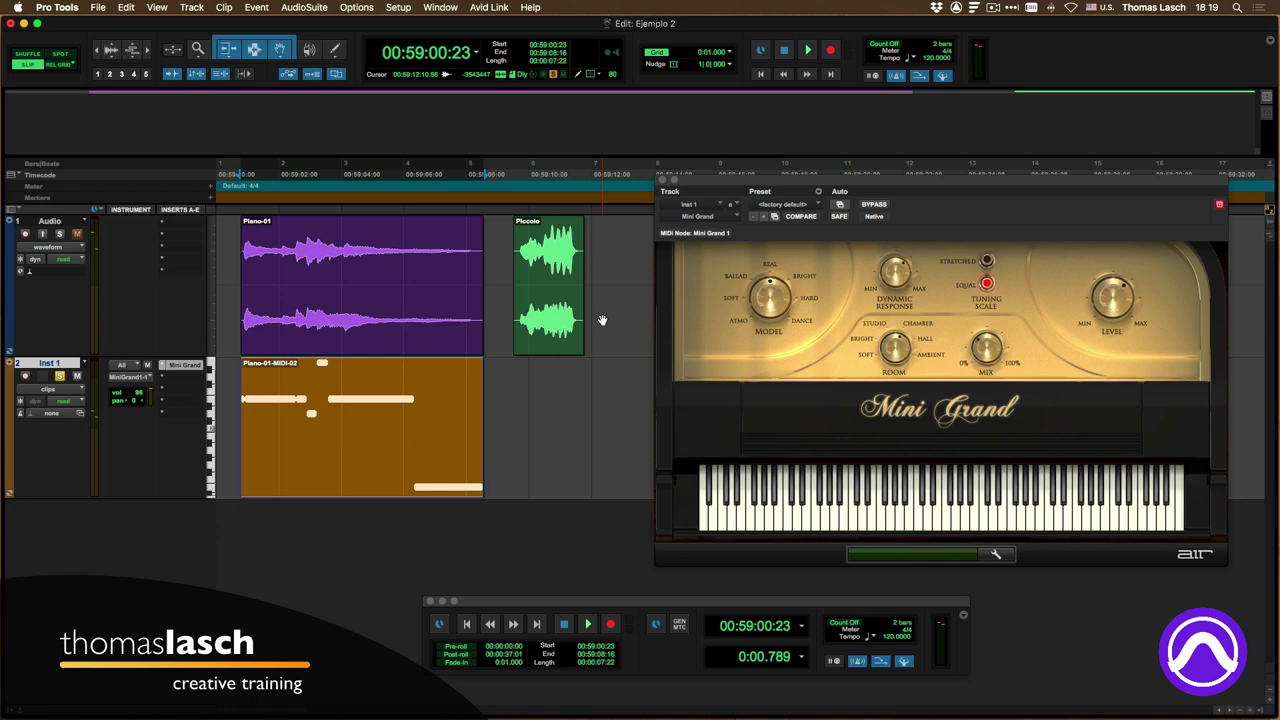
# Step: Play the Melodic piano MIDI clip with the Inst 1 track soloed, and again unsoloed together with the original audio
pyautogui.press('space')
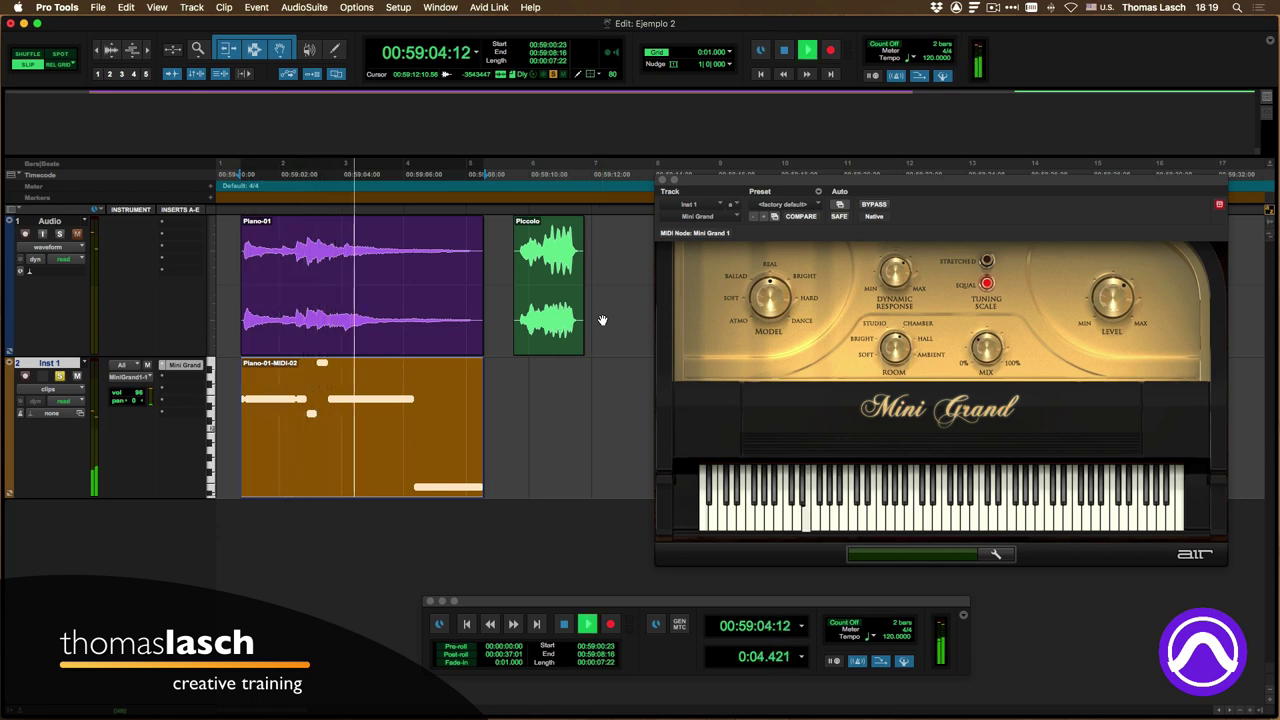
pyautogui.click(59, 375)
pyautogui.press('space')
pyautogui.press('space')
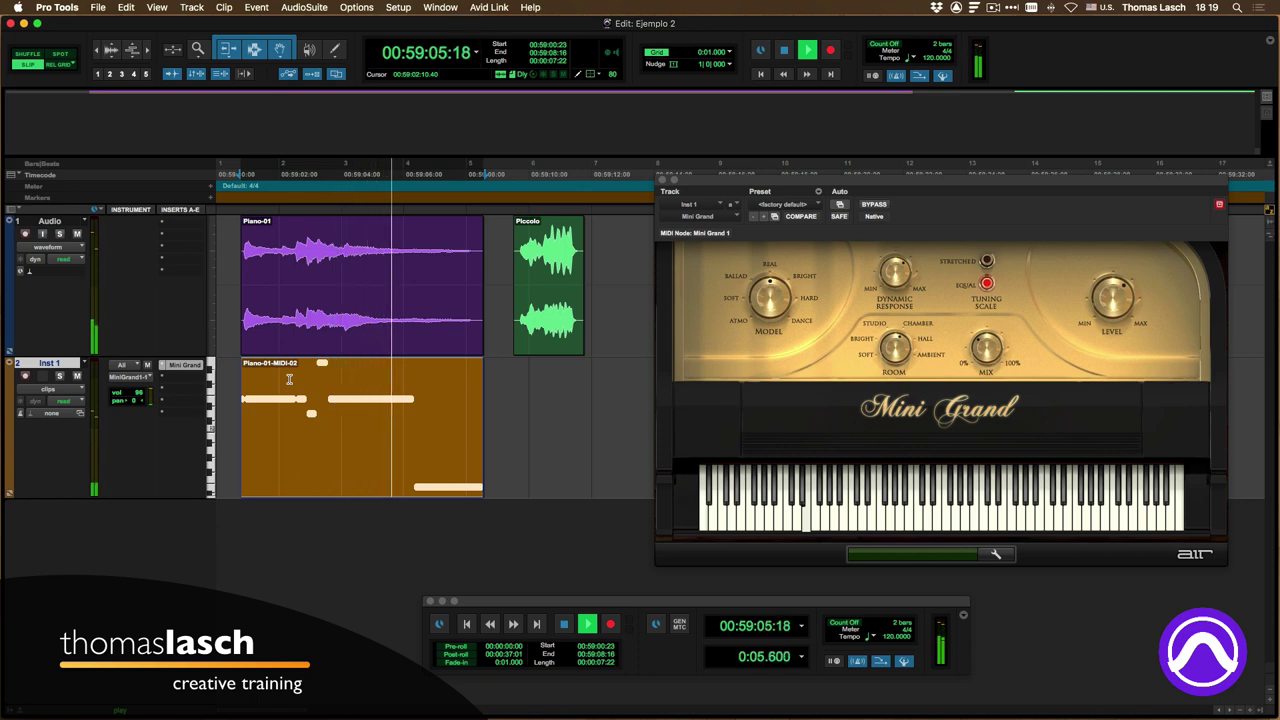
pyautogui.press('space')
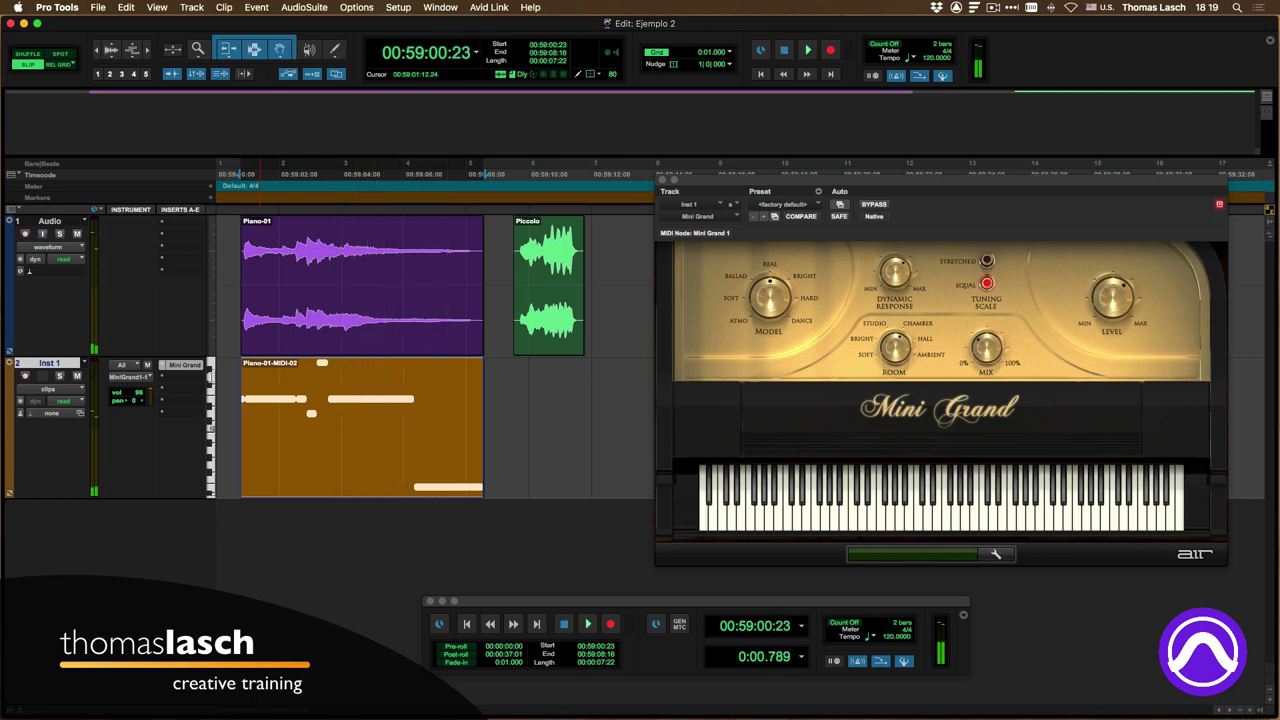
pyautogui.click(60, 374)
pyautogui.click(60, 374)
# Step: Remove the converted piano MIDI clip from the Inst 1 track and play the Piccolo clip on the Audio track
pyautogui.press('Delete')
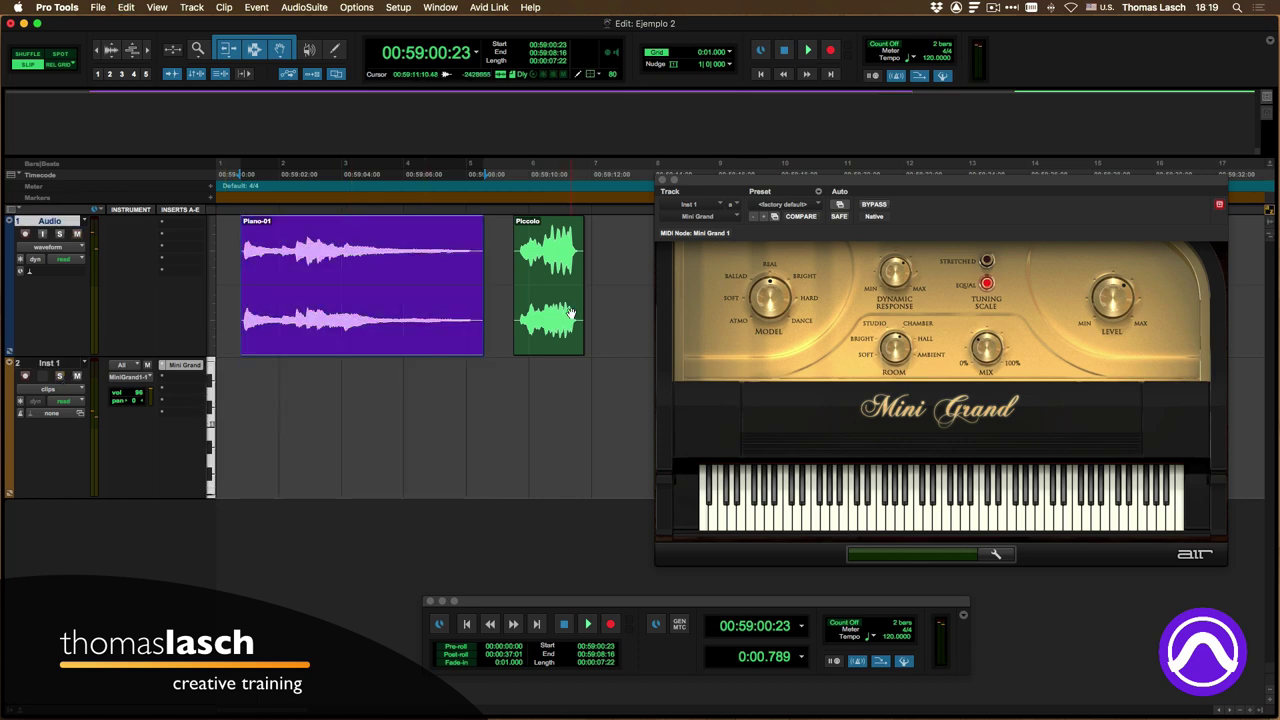
pyautogui.click(538, 333)
pyautogui.press('space')
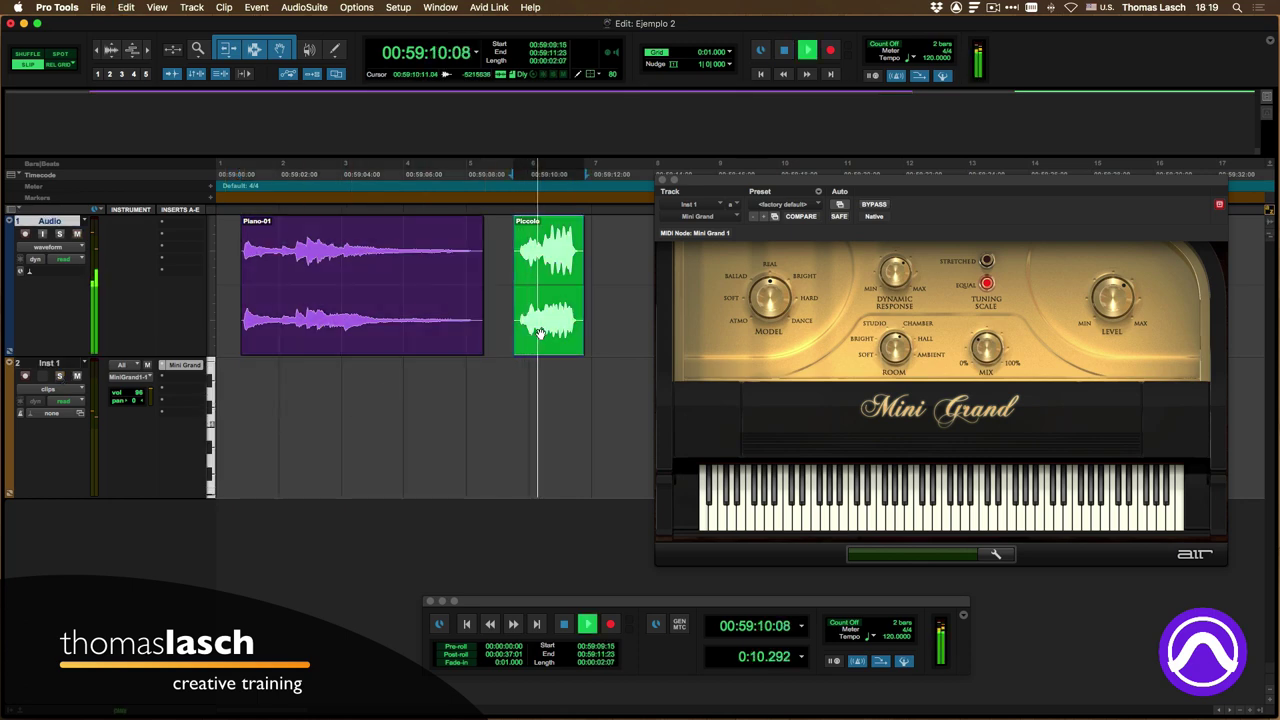
pyautogui.press('space')
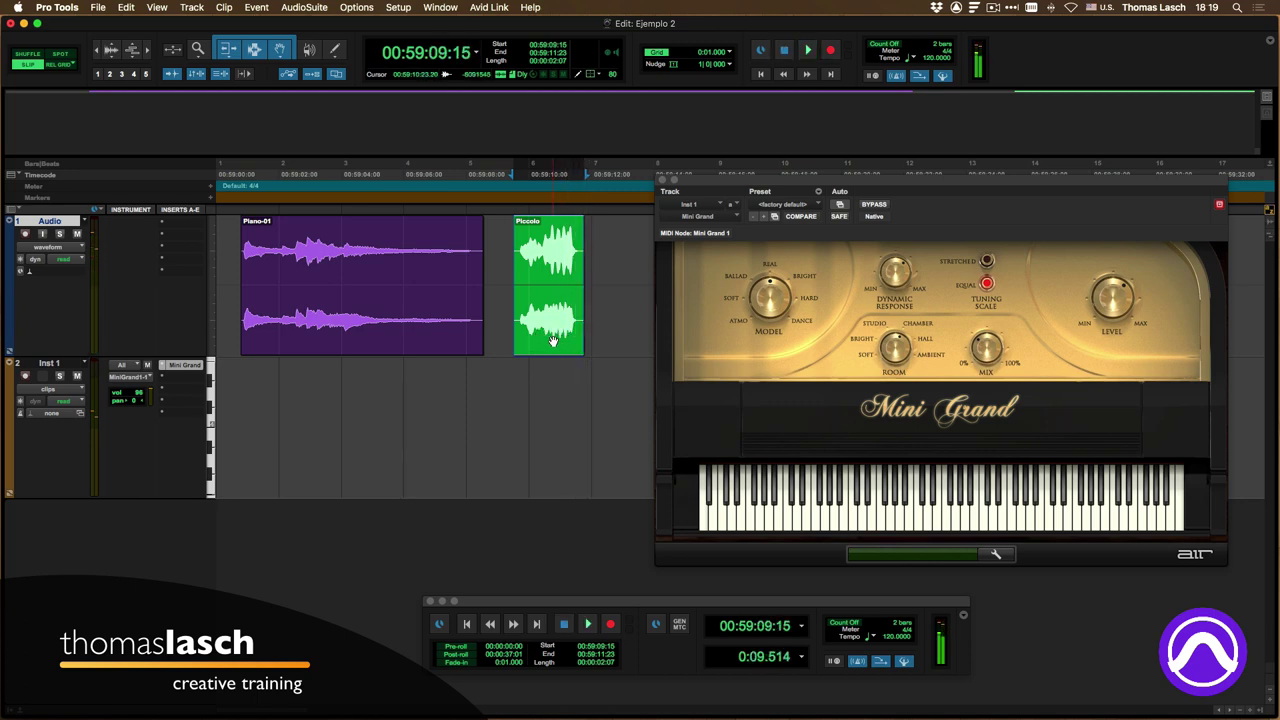
# Step: Convert the Piccolo clip to MIDI on the Inst 1 track with the Melodic conversion type and play it with the original audio
pyautogui.moveTo(538, 333); pyautogui.dragTo(552, 394)
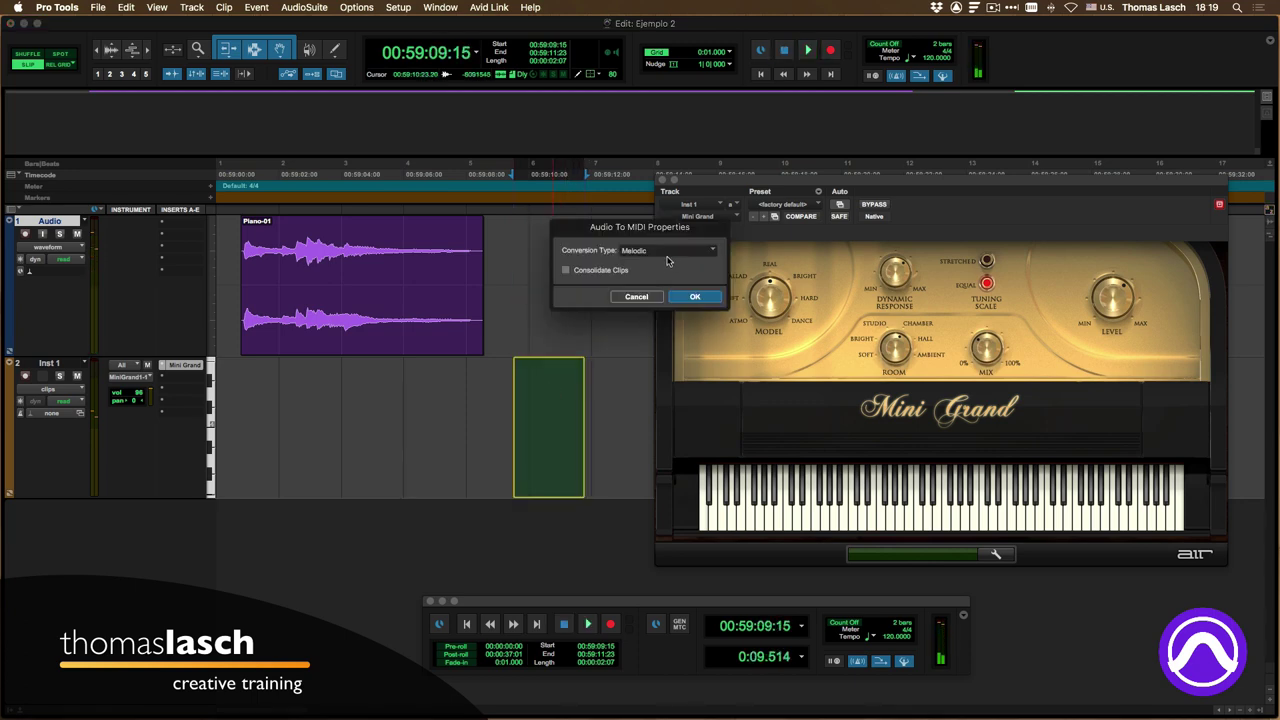
pyautogui.click(690, 298)
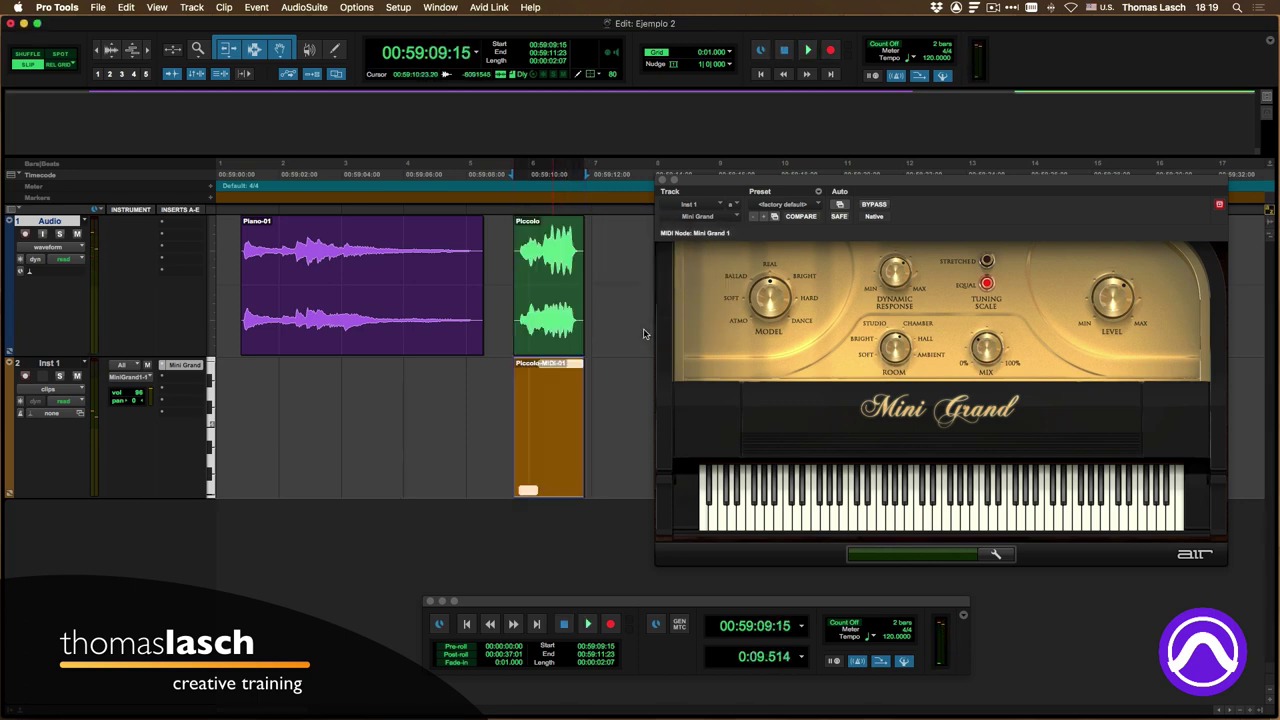
pyautogui.press('space')
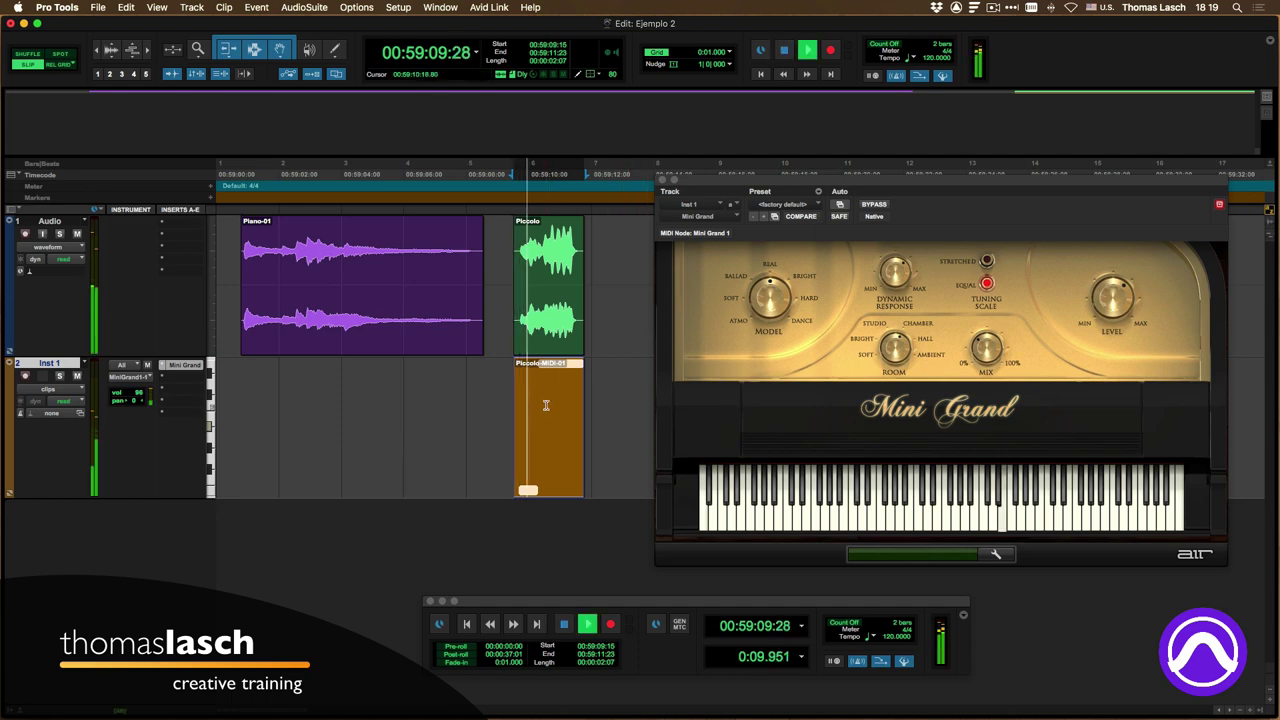
pyautogui.press('space')
# Step: Undo the Melodic conversion and reconvert the Piccolo clip to MIDI on the Inst 1 track with the Polyphonic Sustain conversion type
pyautogui.press('super+z')
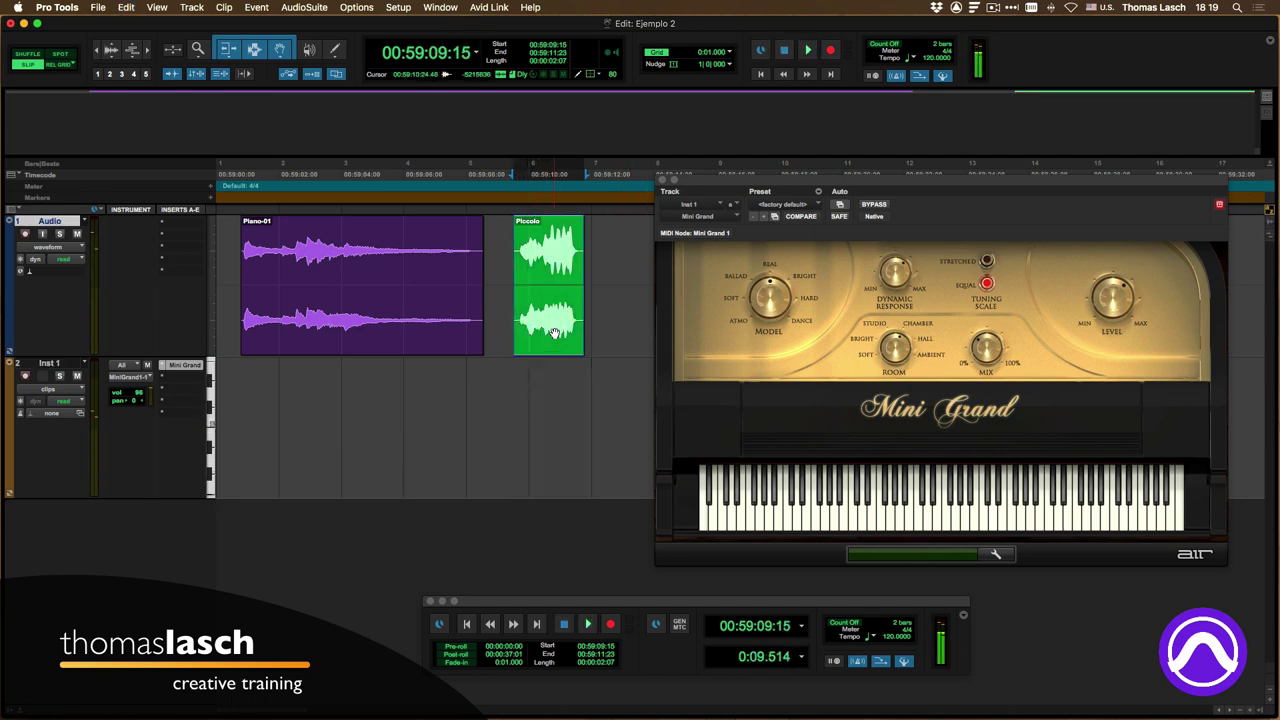
pyautogui.moveTo(553, 336); pyautogui.dragTo(552, 424)
pyautogui.click(670, 250)
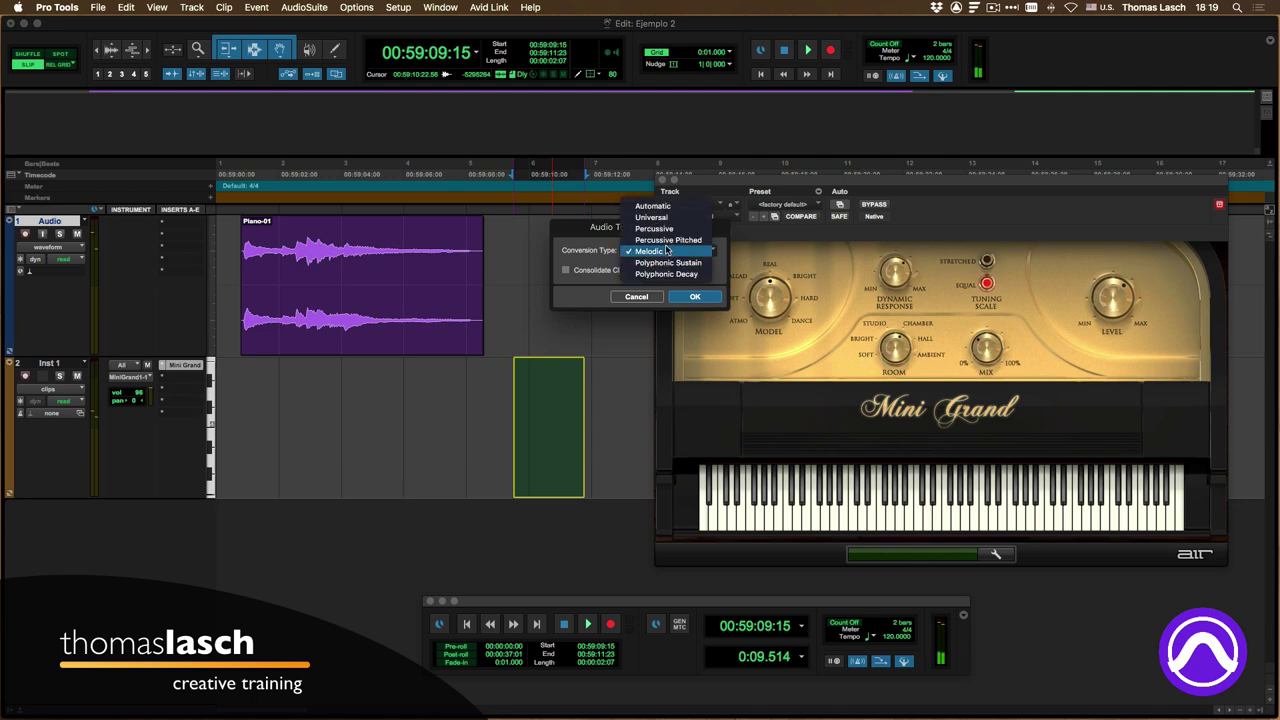
pyautogui.click(674, 263)
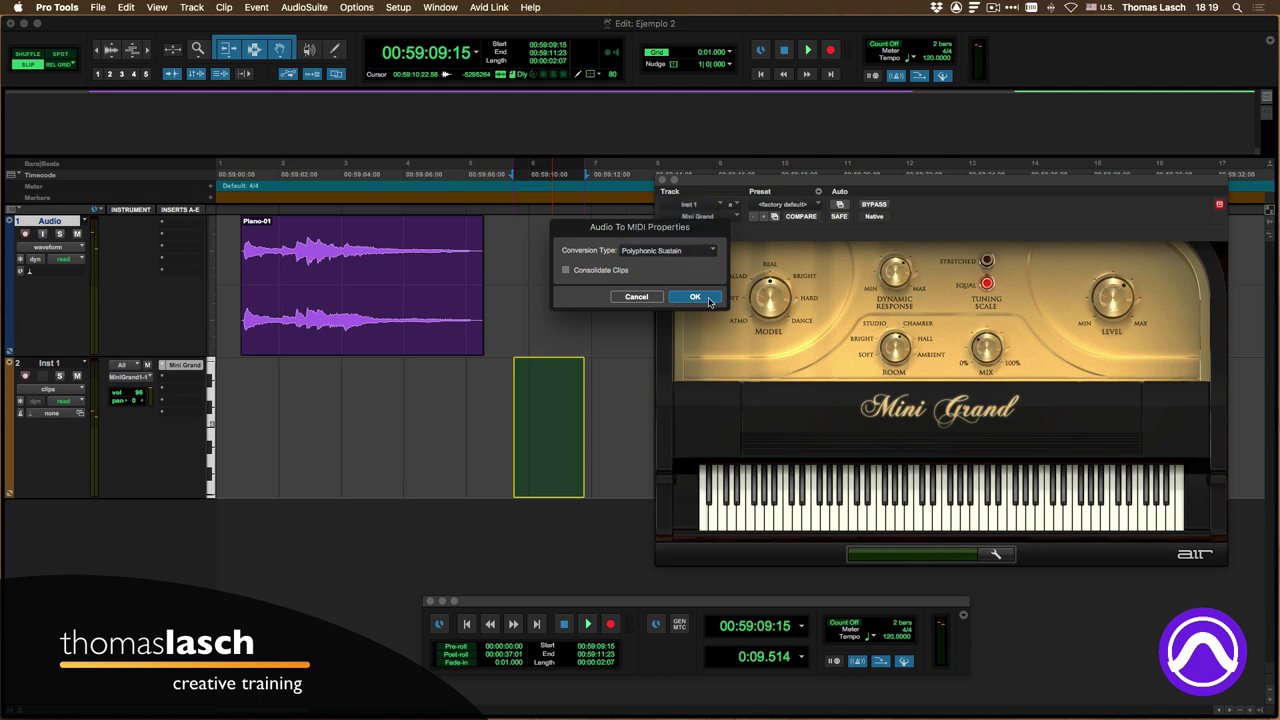
pyautogui.press('Return')
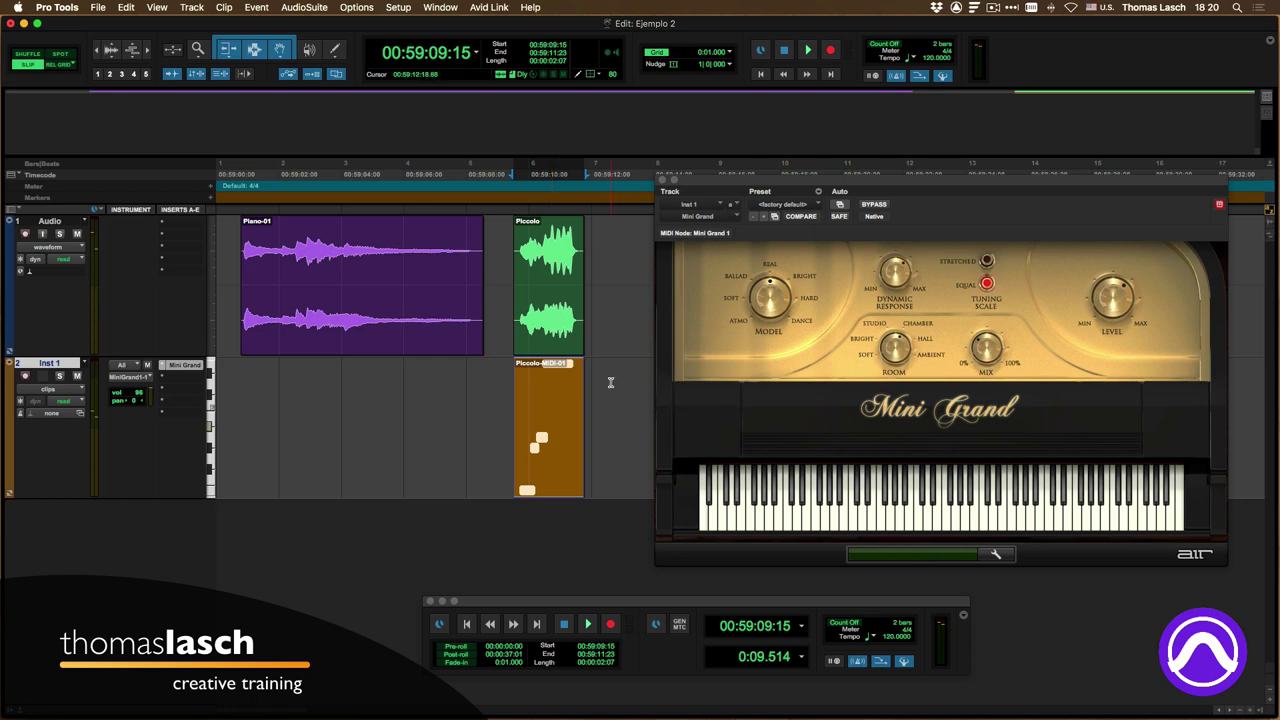
# Step: Play the Polyphonic Sustain Piccolo MIDI clip with the original audio, and compare it with the Inst 1 track soloed and unsoloed
pyautogui.press('space')
pyautogui.press('space')
pyautogui.press('space')
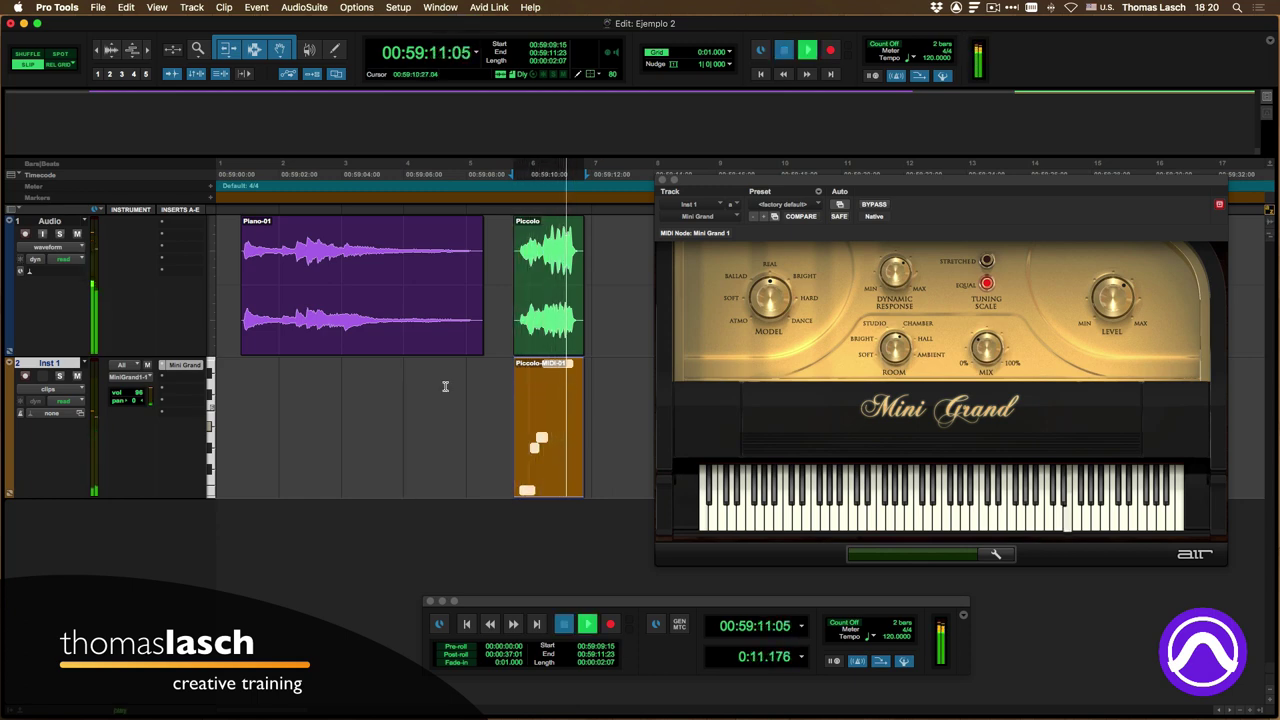
pyautogui.press('space')
pyautogui.click(60, 376)
pyautogui.press('space')
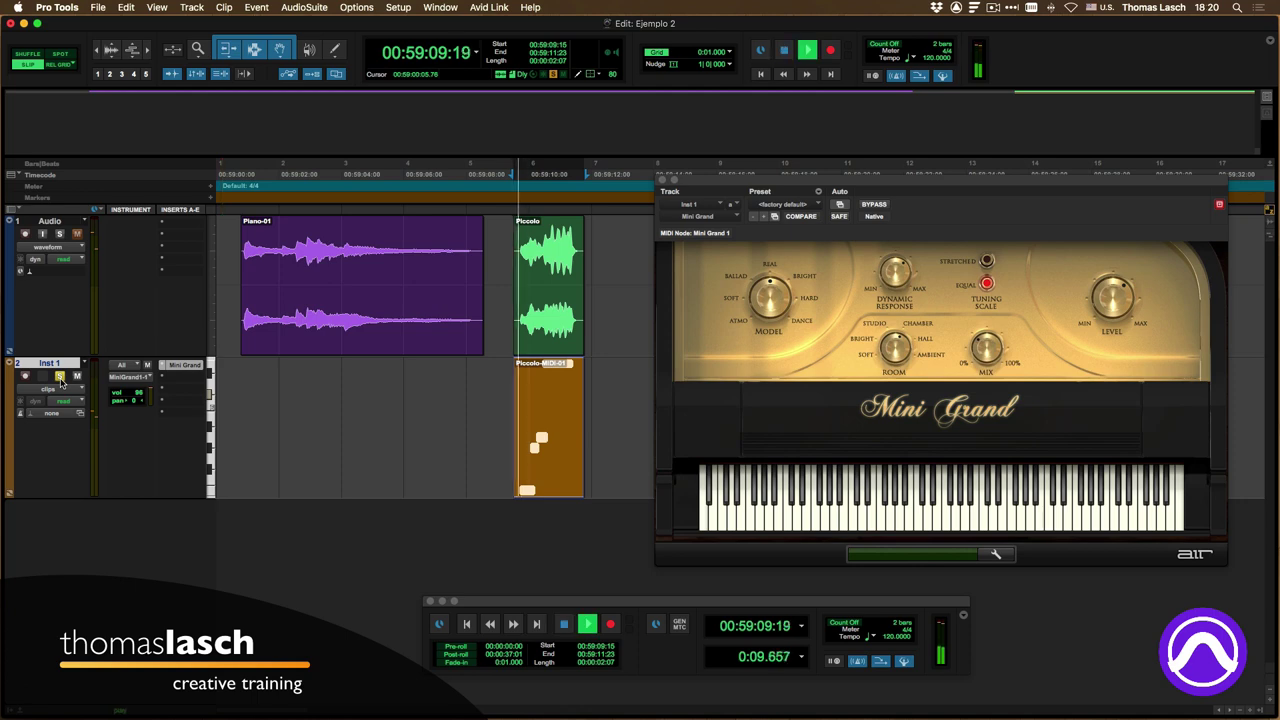
pyautogui.click(60, 376)
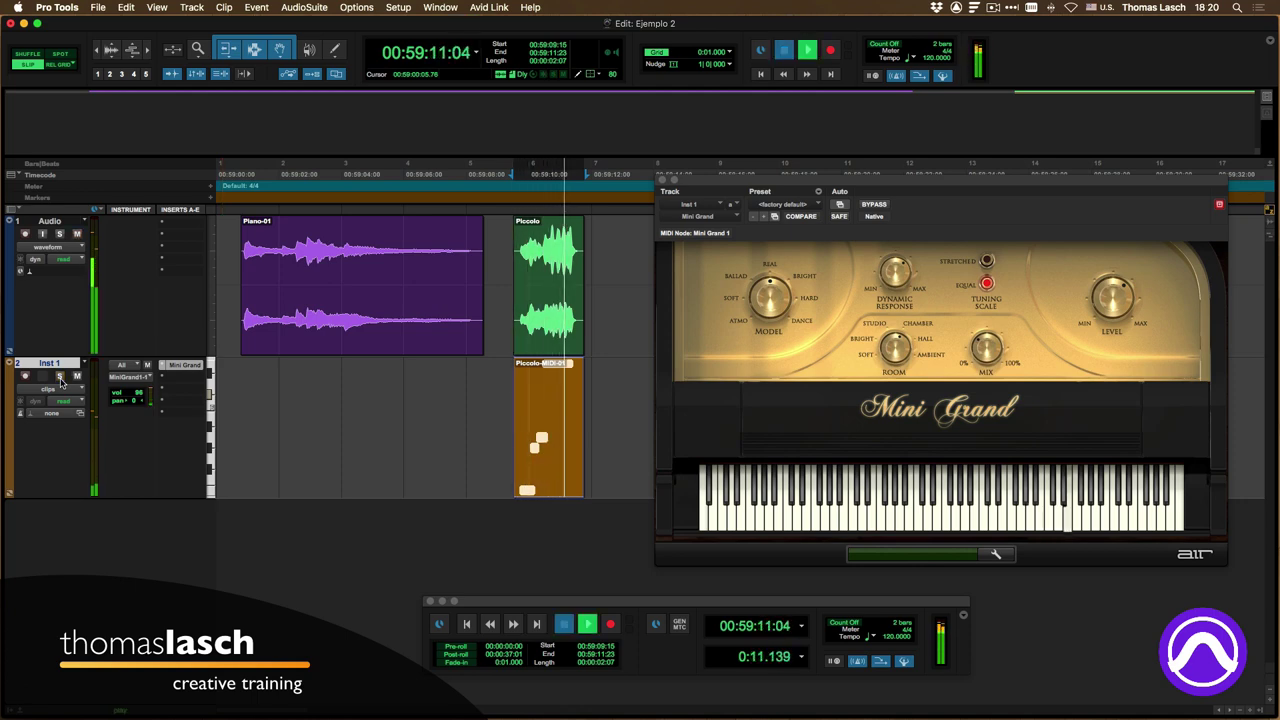
pyautogui.press('space')
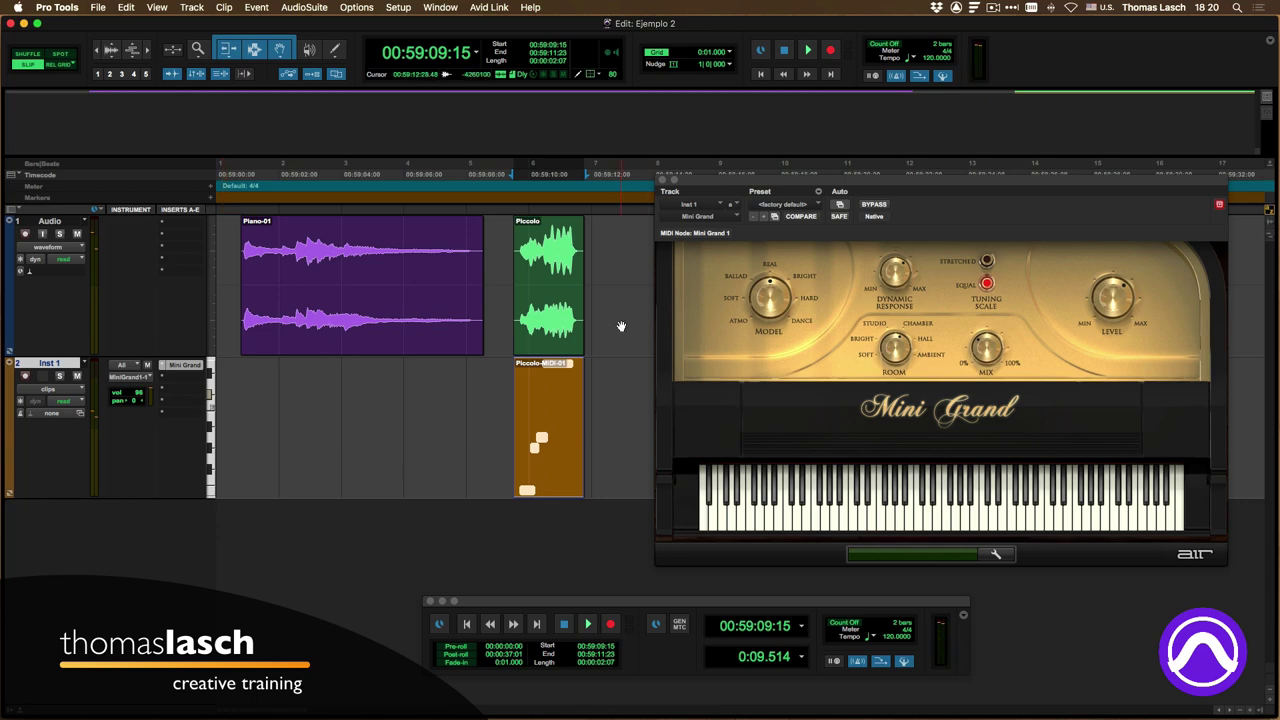
# Step: Undo the Piccolo conversion, and save and close the Ejemplo 2 session along with its Finder folder window
pyautogui.press('super+z')
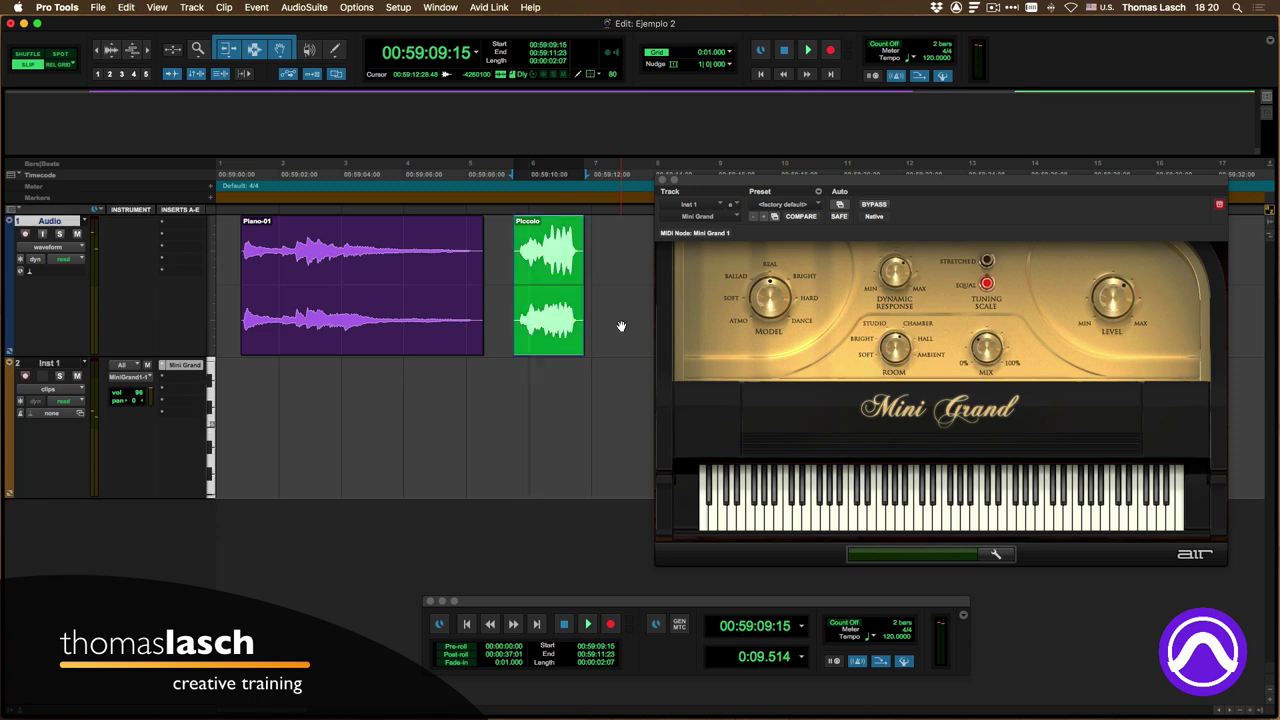
pyautogui.press('super+s')
pyautogui.press('super+shift+w')
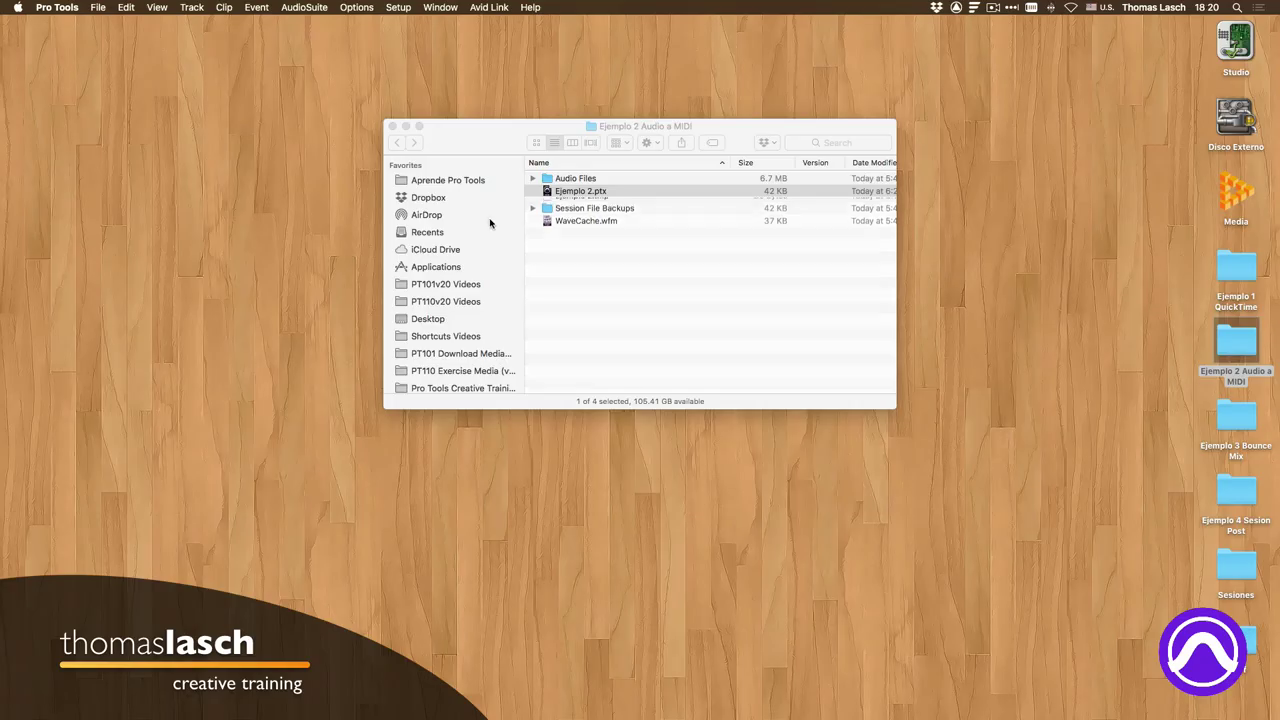
pyautogui.click(392, 127)
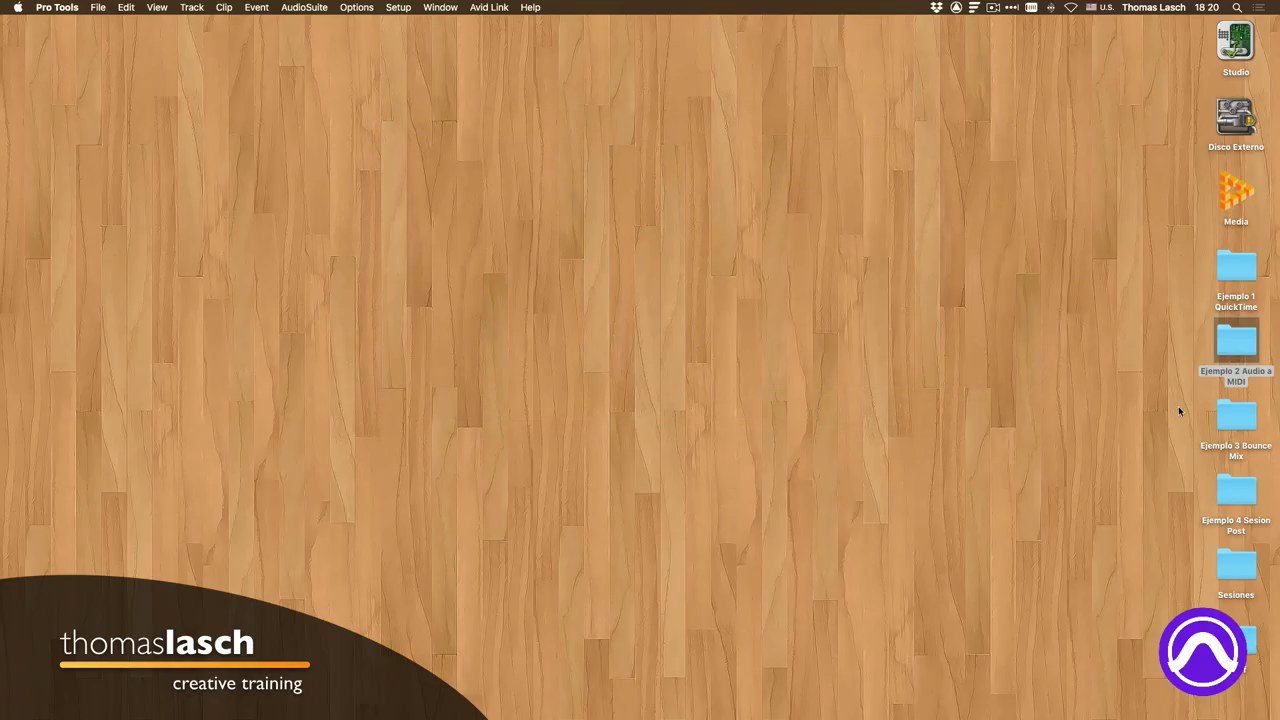
# Step: Open the Ejemplo 3 Bounce Mix session from its desktop folder and look over its tracks in the Mix and Edit windows
pyautogui.doubleClick(1237, 418)
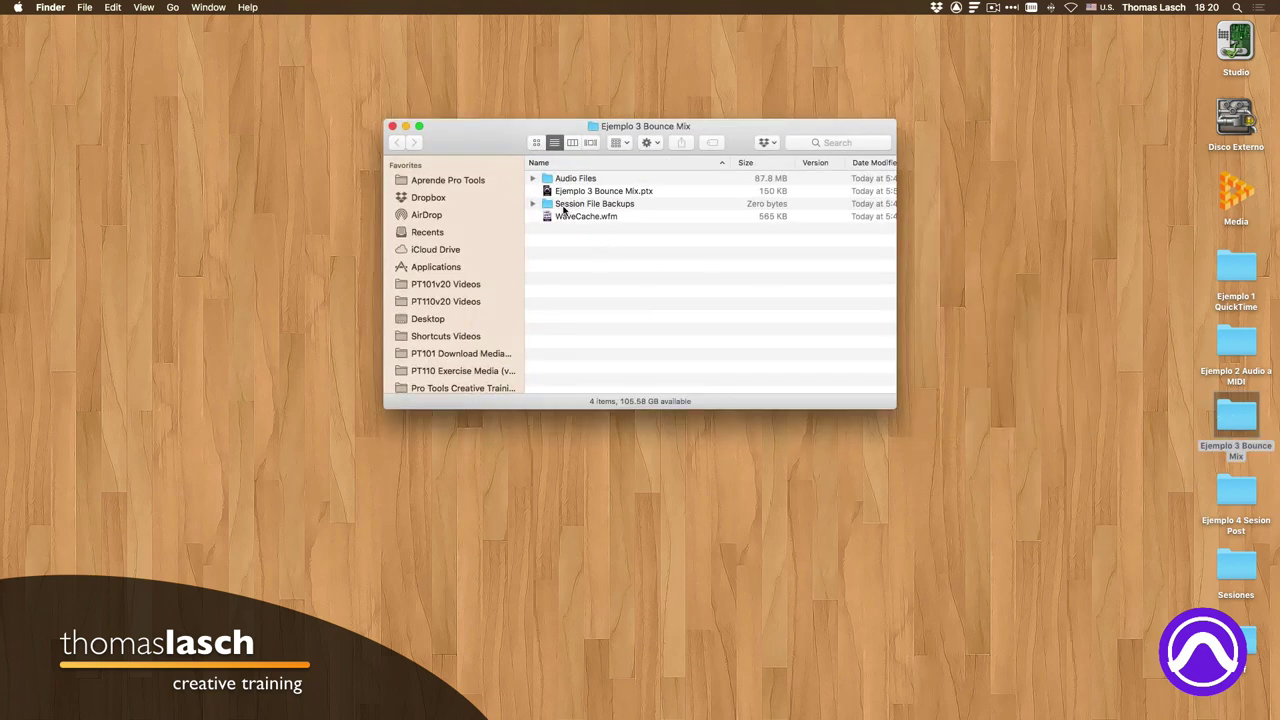
pyautogui.doubleClick(570, 191)
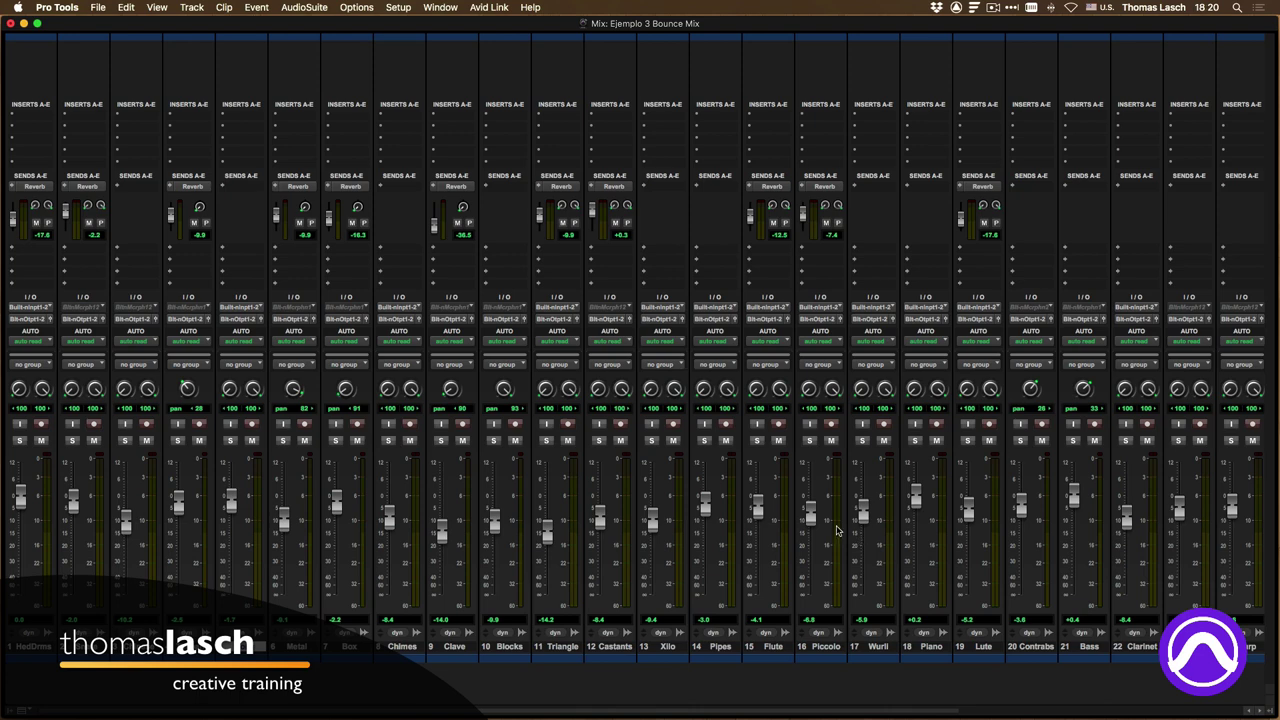
pyautogui.hscroll(6, 838, 530)
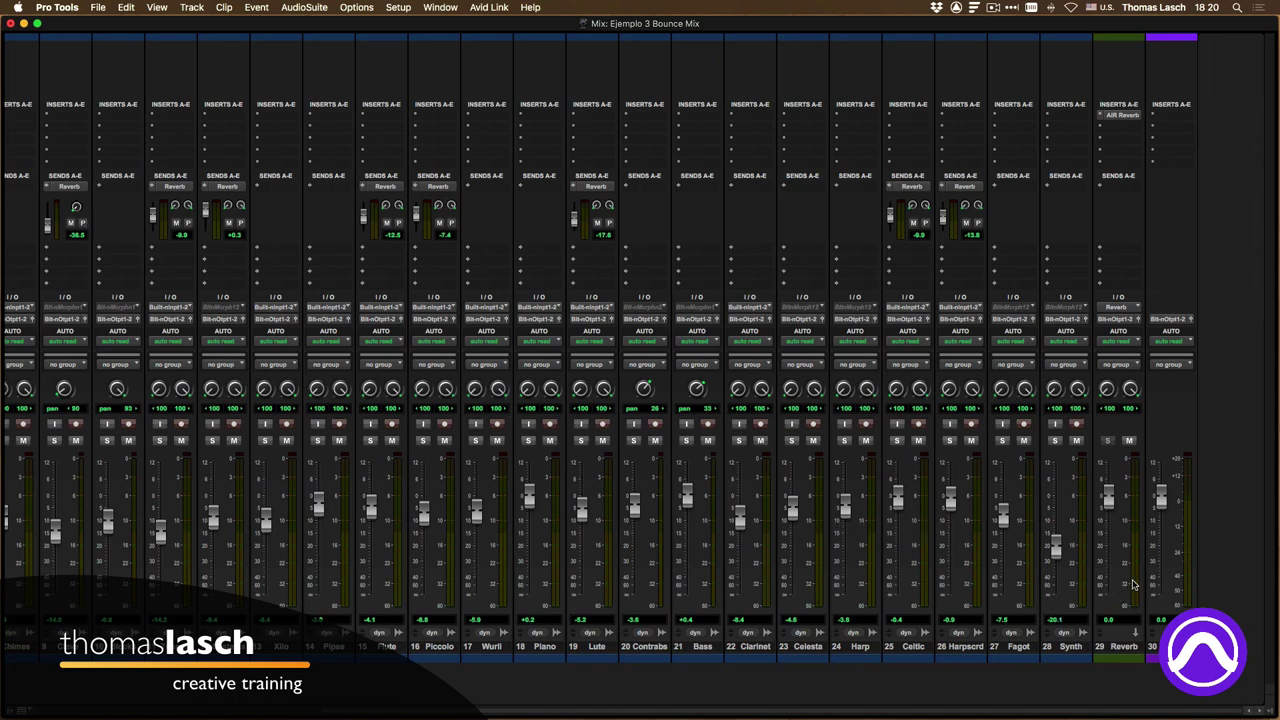
pyautogui.hscroll(-6, 925, 568)
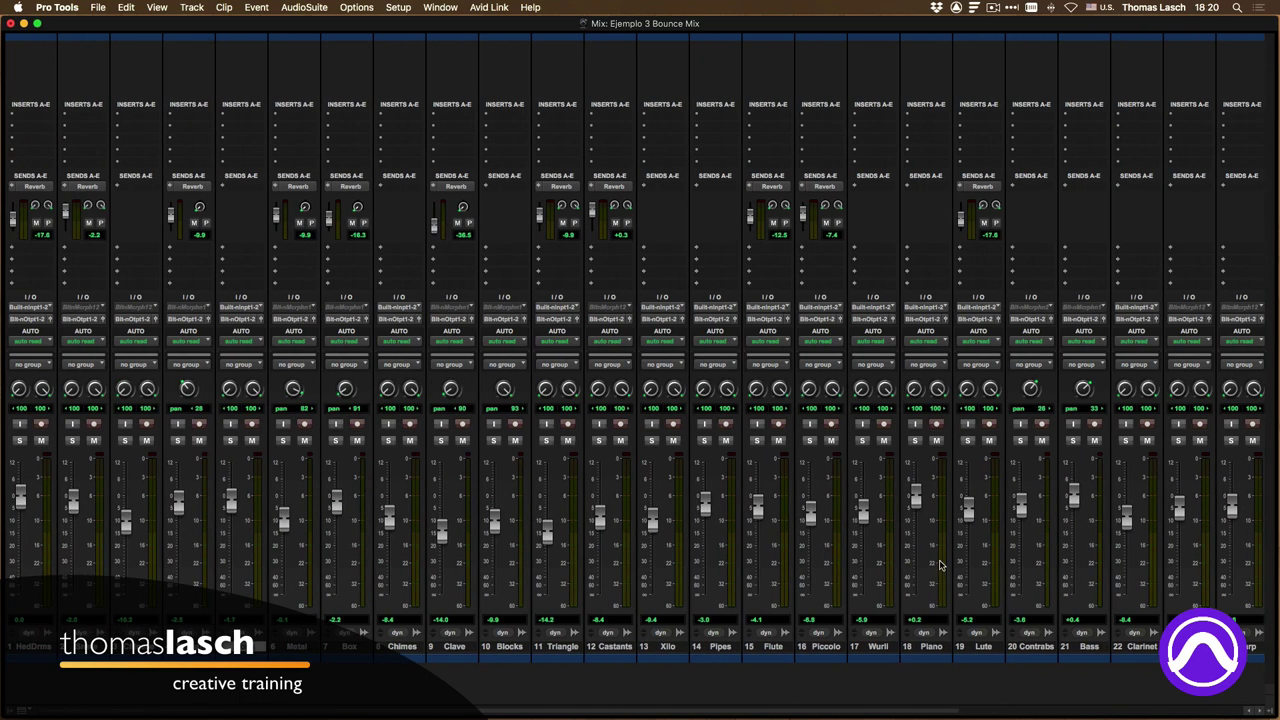
pyautogui.press('super+equal')
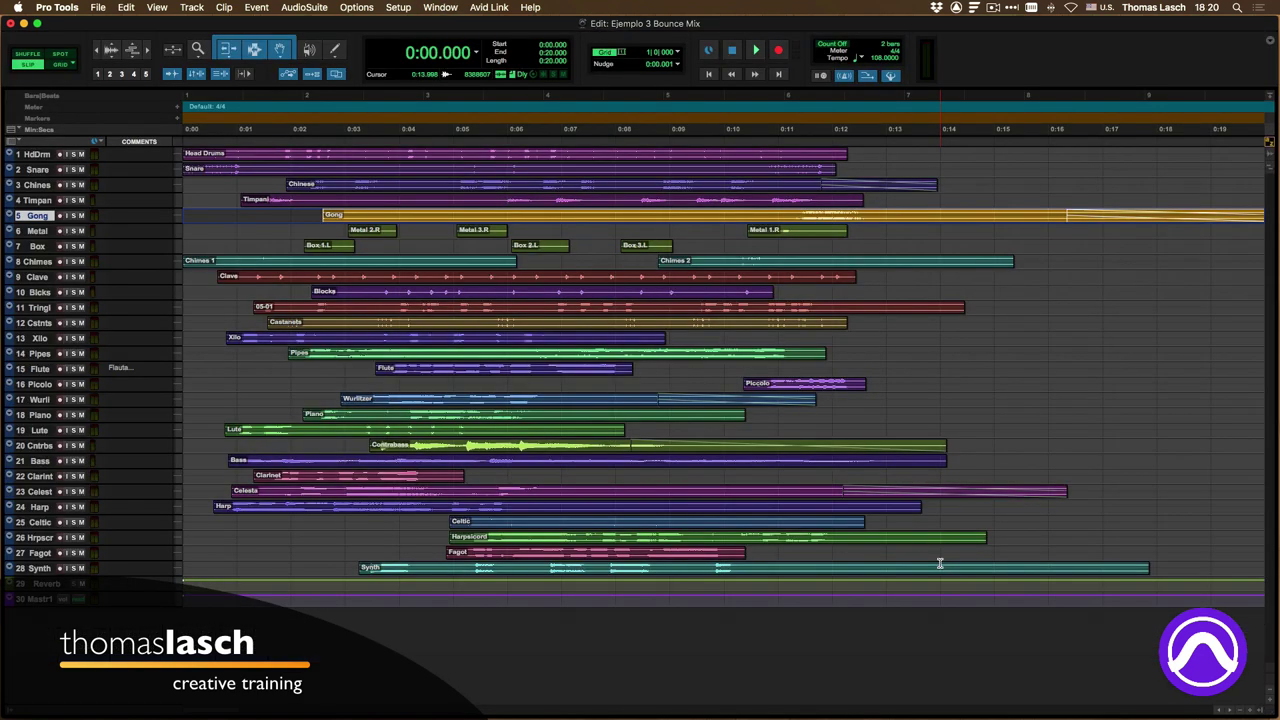
pyautogui.press('super+equal')
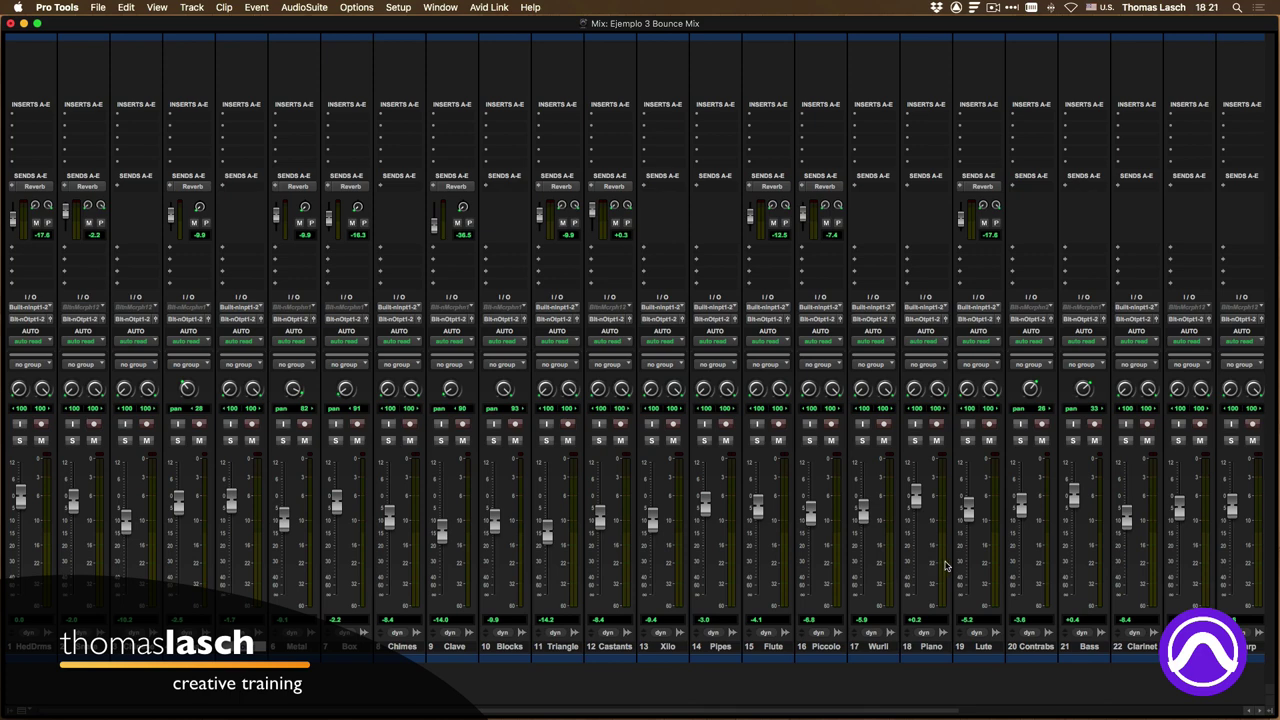
# Step: Play the session in the Mix window and watch the channel, Reverb and master meters across the mixer
pyautogui.press('space')
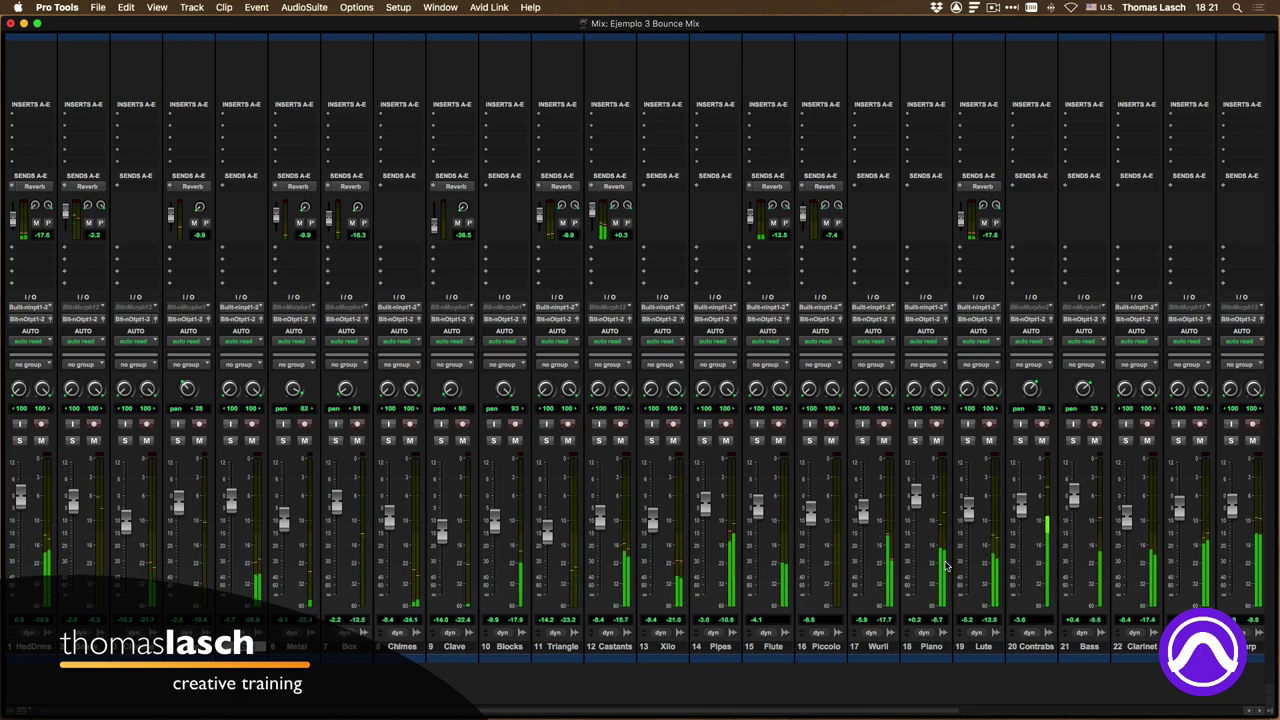
pyautogui.hscroll(7, 946, 566)
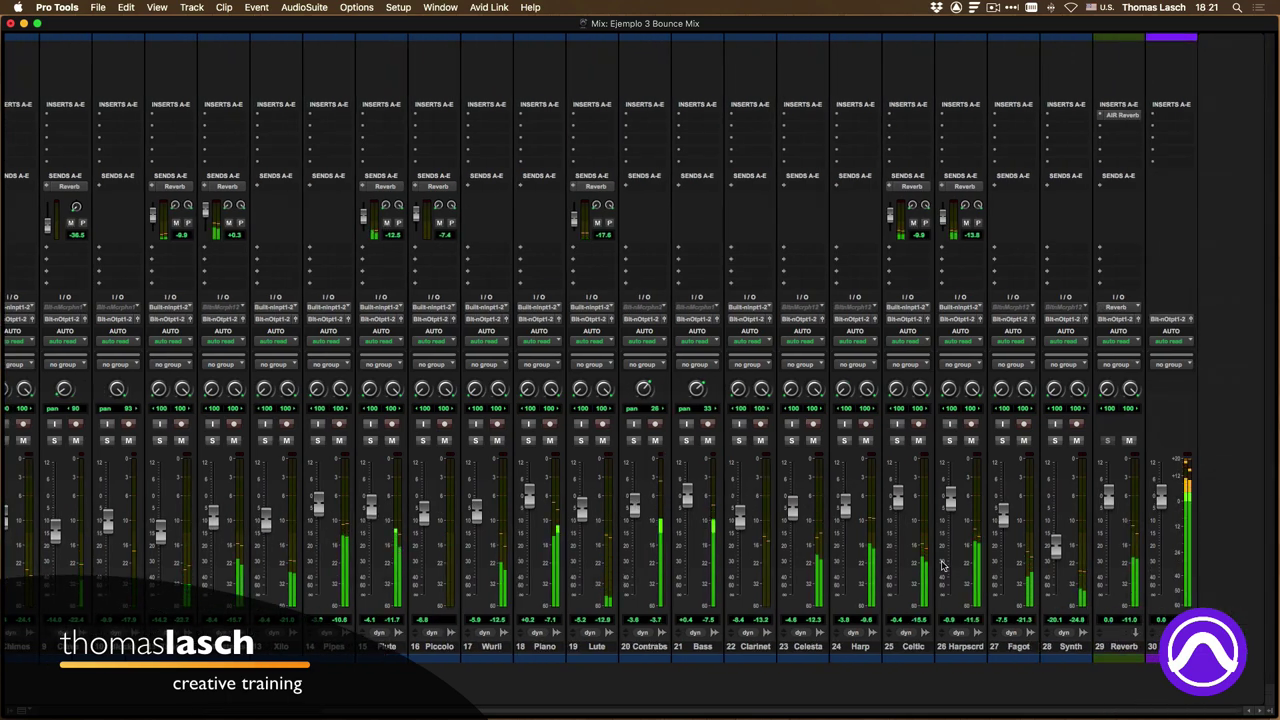
pyautogui.hscroll(-7, 942, 566)
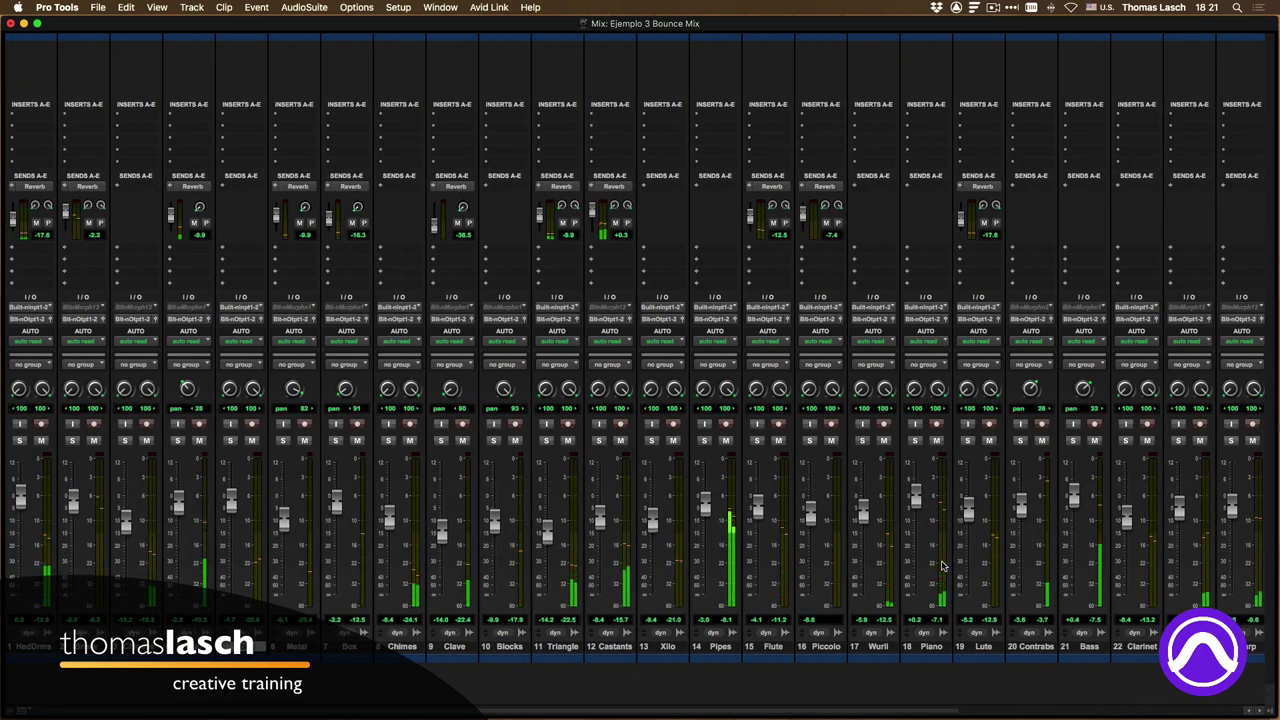
pyautogui.hscroll(7, 942, 566)
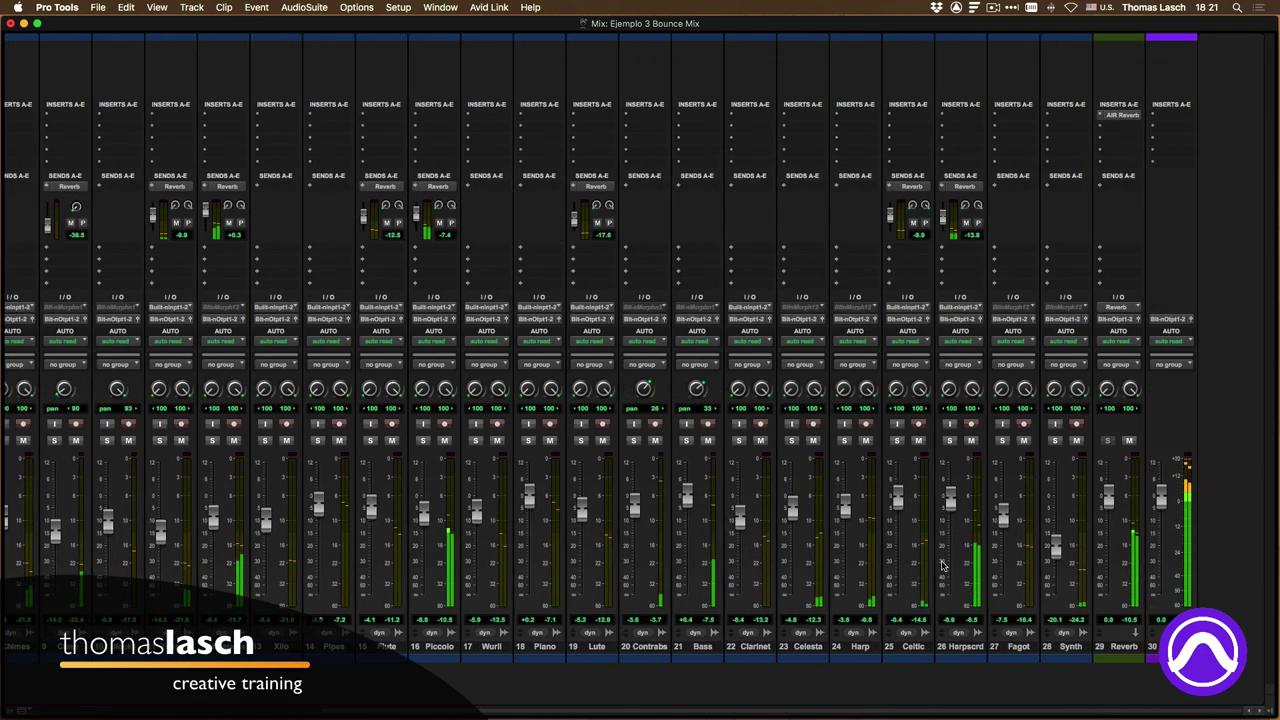
pyautogui.hscroll(-7, 942, 566)
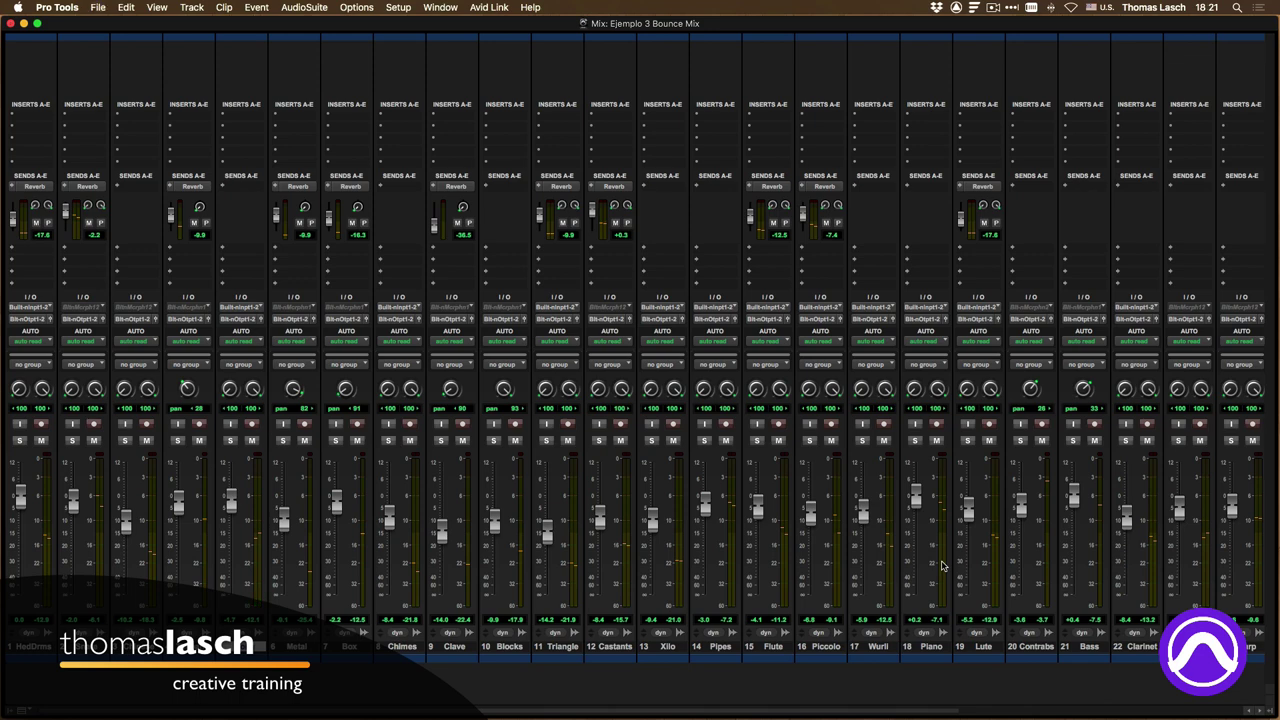
# Step: Show the Edit window, set the height of all tracks to small and look through the track list
pyautogui.press('super+equal')
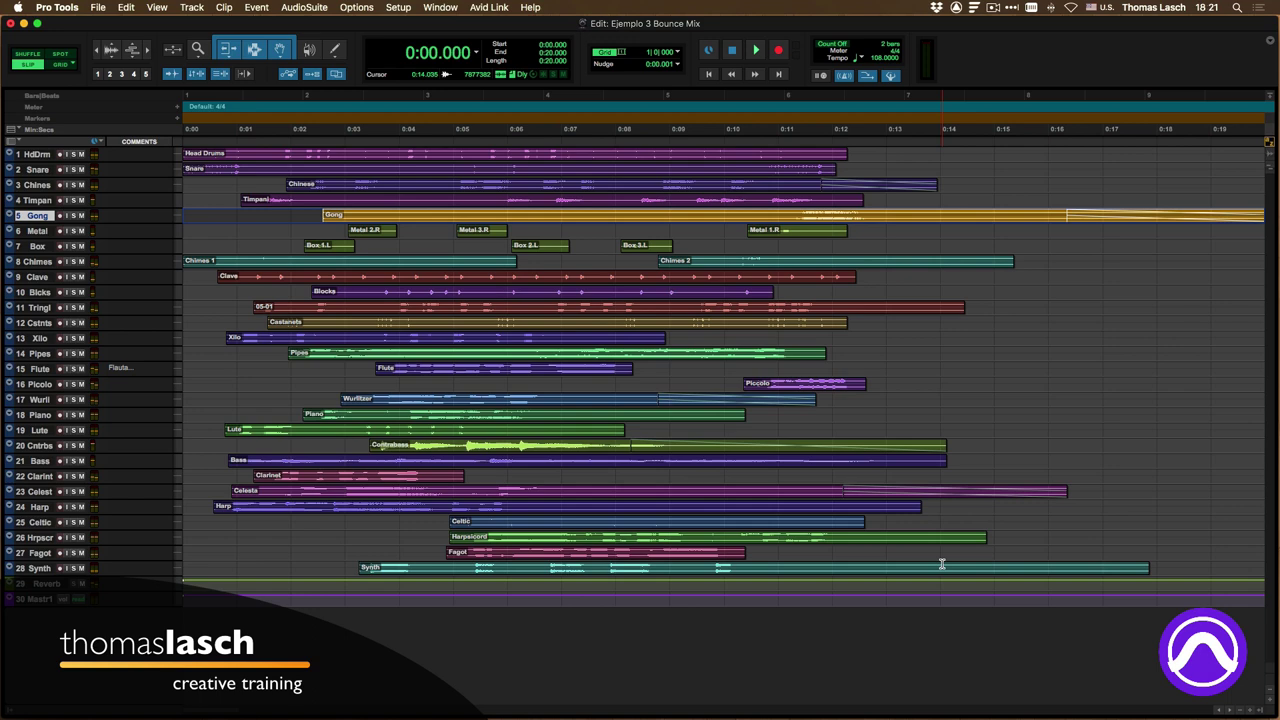
pyautogui.rightClick(172, 217)
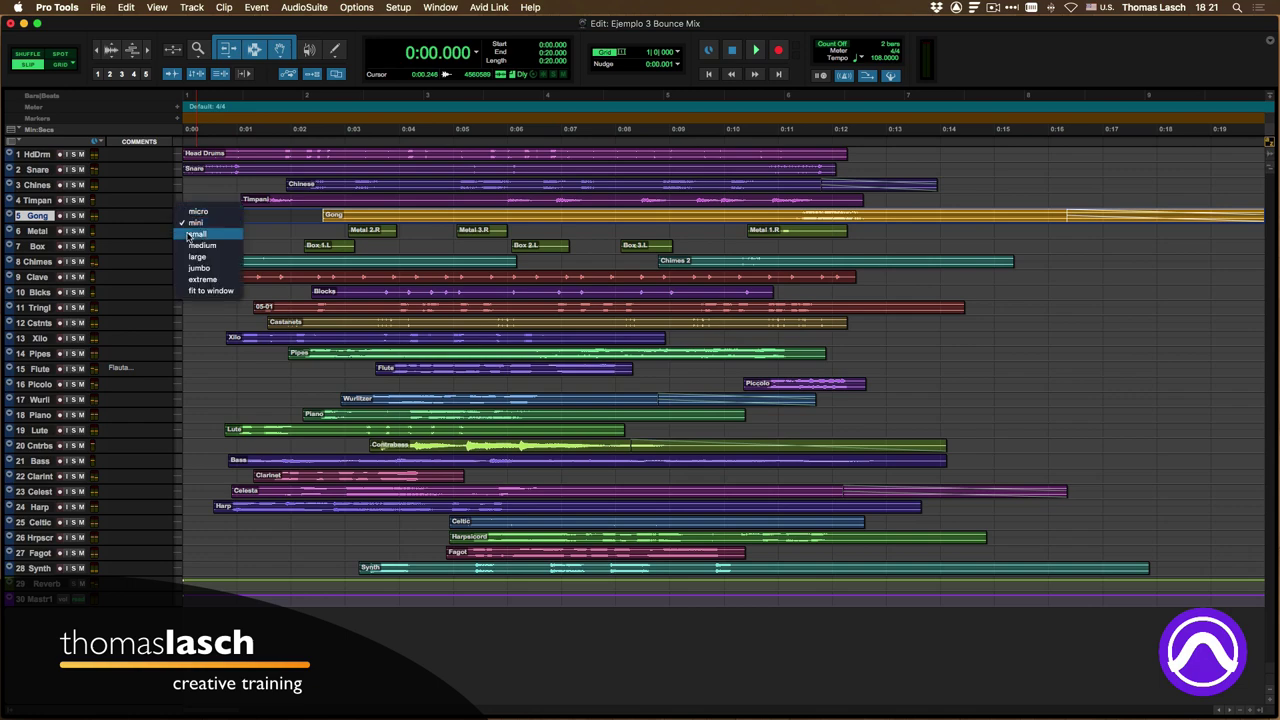
pyautogui.click(186, 233)
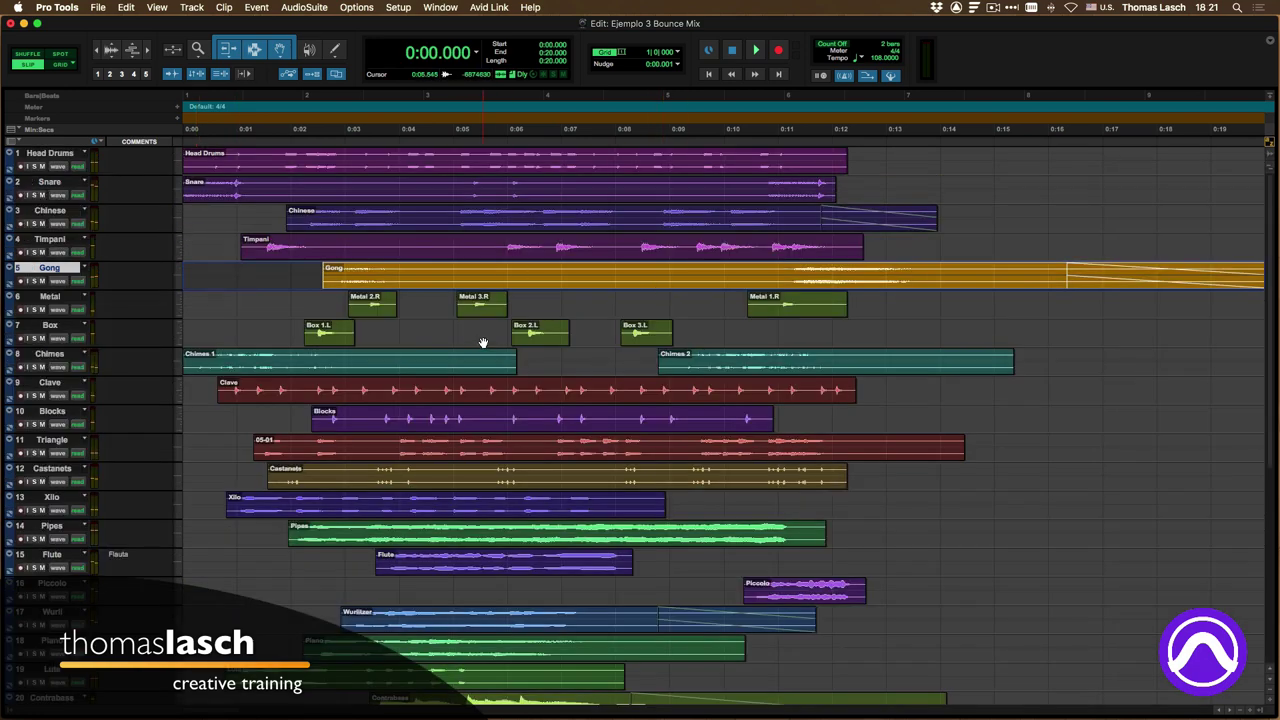
pyautogui.scroll(-5, 487, 345)
pyautogui.scroll(5, 486, 349)
# Step: Open the Bounce Mix dialog, move it clear for viewing, and review the available file types without changing the selection
pyautogui.click(97, 8)
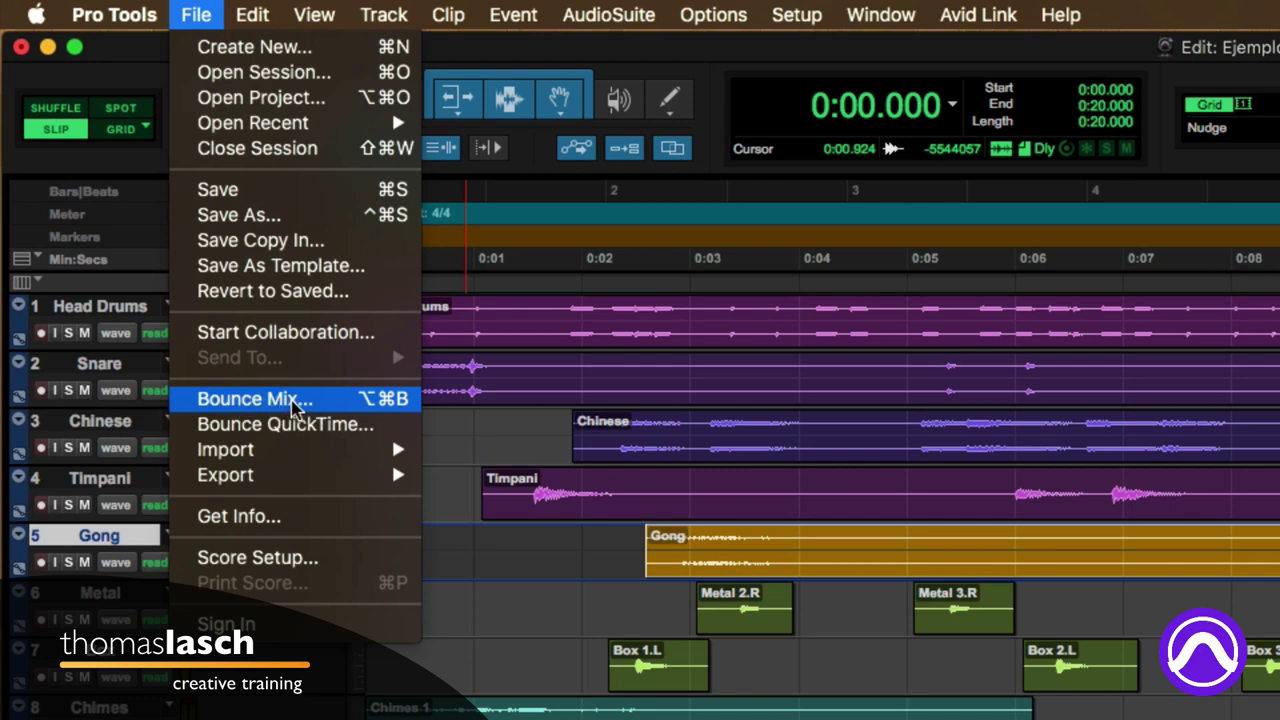
pyautogui.click(295, 403)
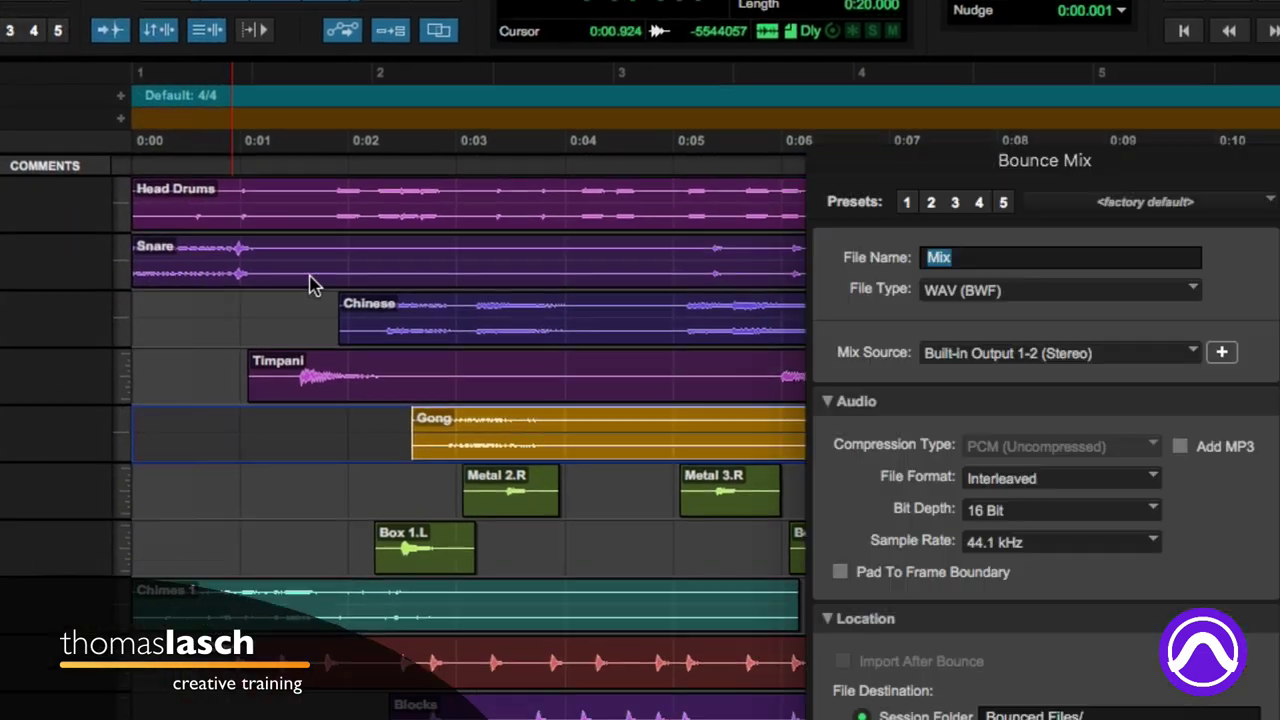
pyautogui.moveTo(893, 37); pyautogui.dragTo(925, 33)
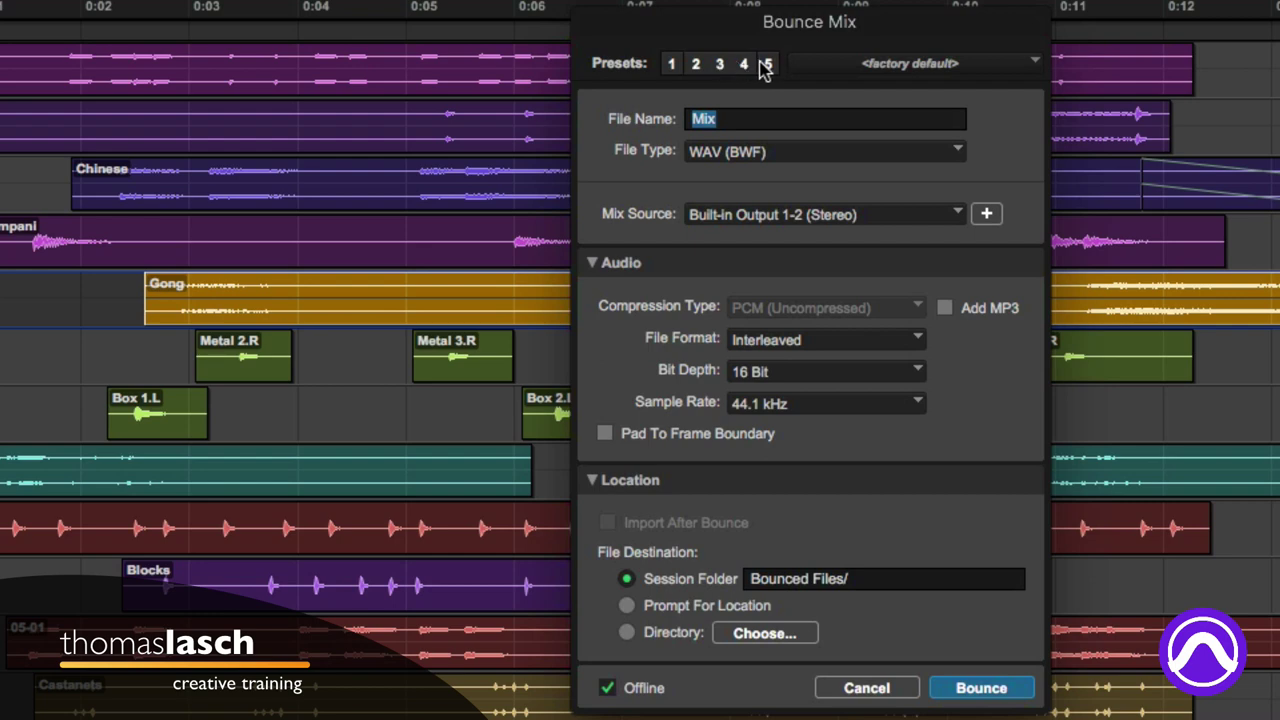
pyautogui.click(738, 152)
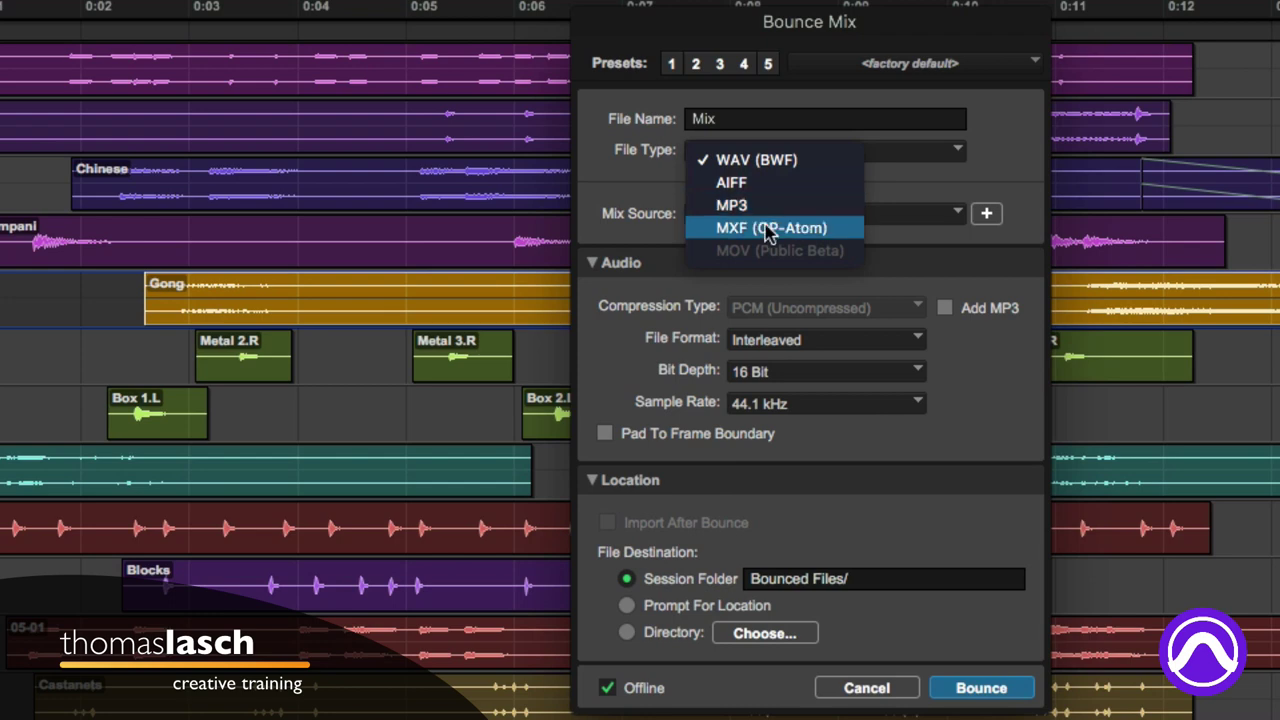
pyautogui.click(905, 219)
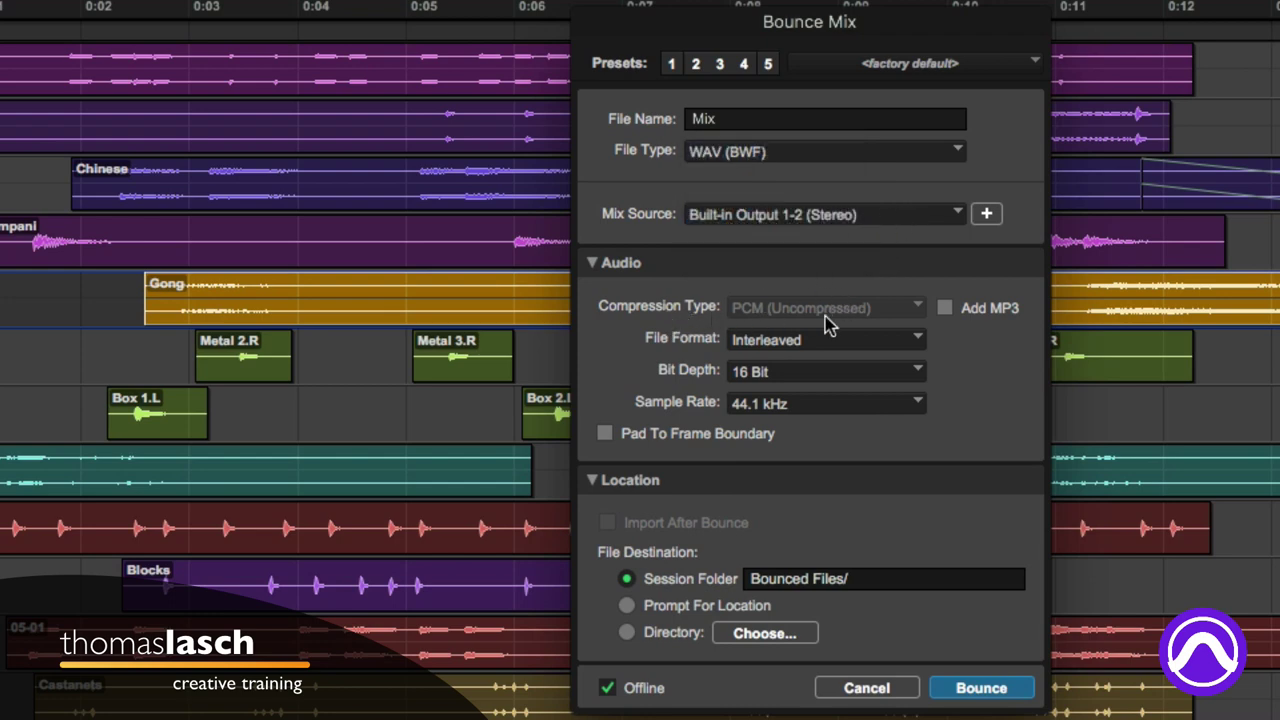
# Step: Toggle the Add MP3 option on and off, and switch the bounce file type to MXF (OP-Atom) and back to WAV (BWF)
pyautogui.click(945, 309)
pyautogui.click(945, 309)
pyautogui.click(778, 150)
pyautogui.click(770, 230)
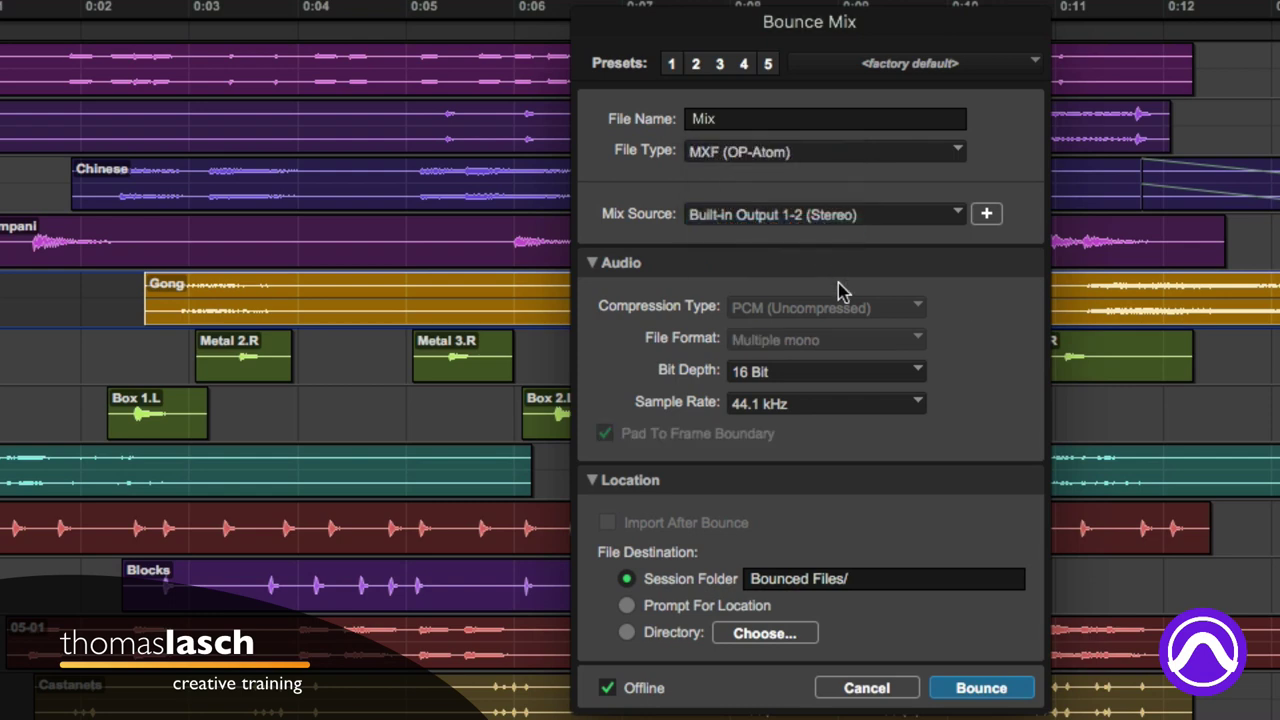
pyautogui.click(771, 153)
pyautogui.click(773, 88)
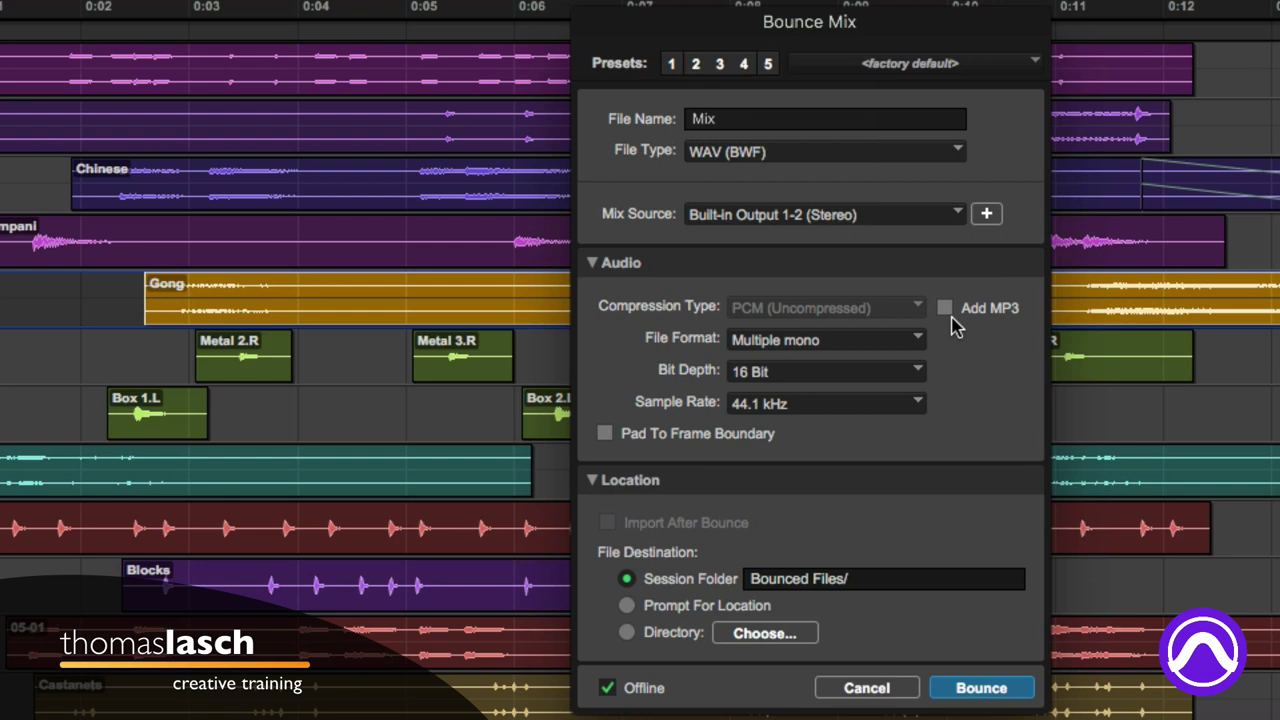
# Step: Set the bounce's bit depth to 24 Bit and its sample rate to 48 kHz
pyautogui.click(905, 380)
pyautogui.click(835, 400)
pyautogui.click(776, 406)
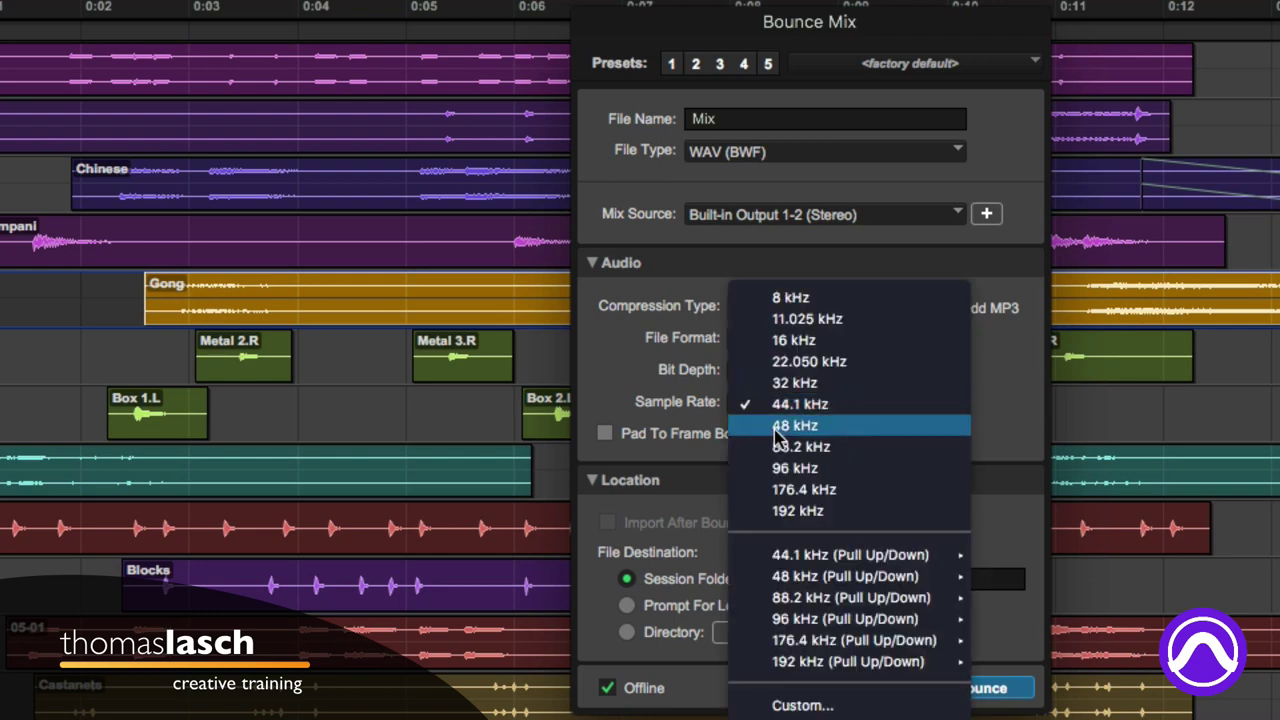
pyautogui.click(777, 426)
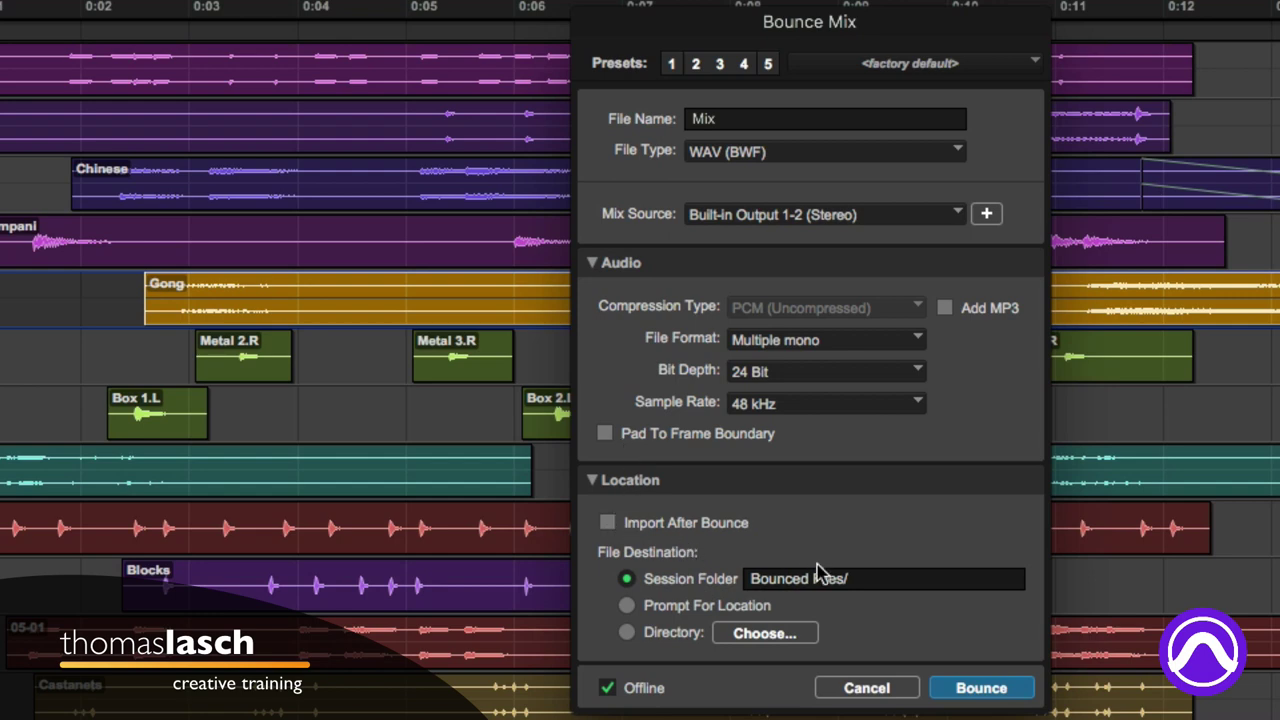
# Step: Collapse and re-expand the Location and Audio sections, and bounce the mix offline to the session's Bounced Files folder
pyautogui.click(876, 586)
pyautogui.click(590, 480)
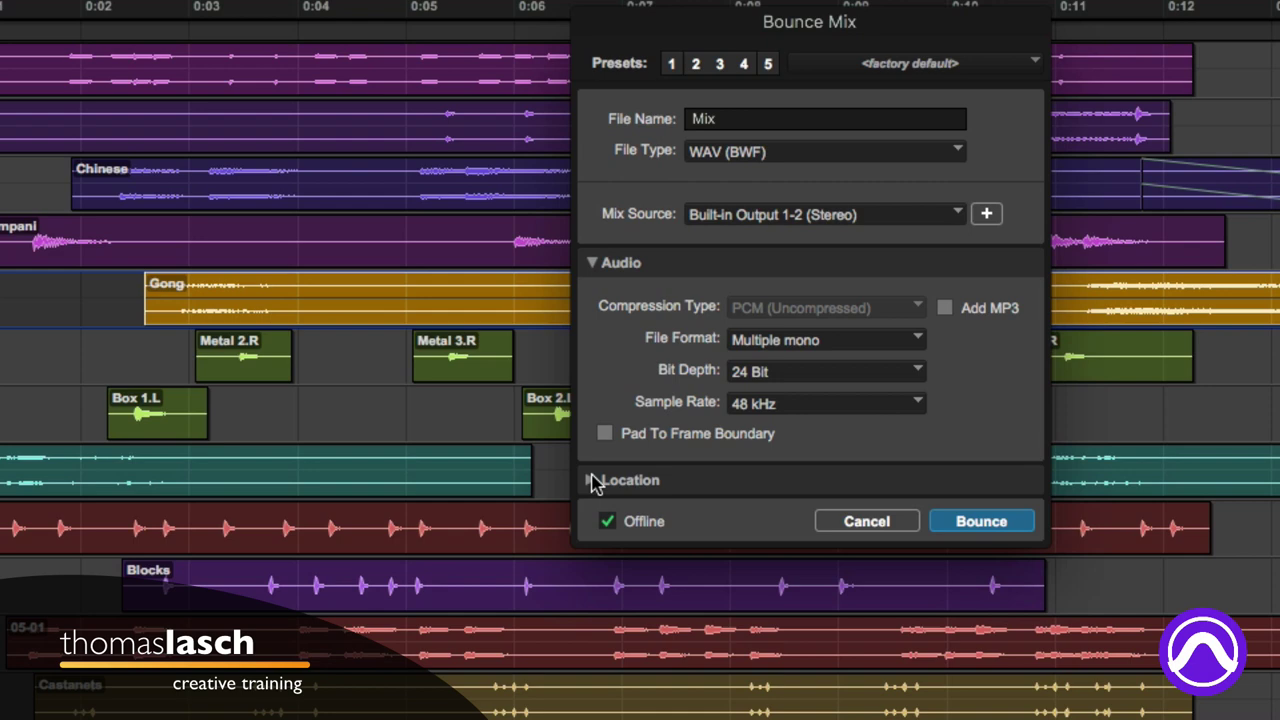
pyautogui.click(589, 263)
pyautogui.click(590, 262)
pyautogui.click(590, 481)
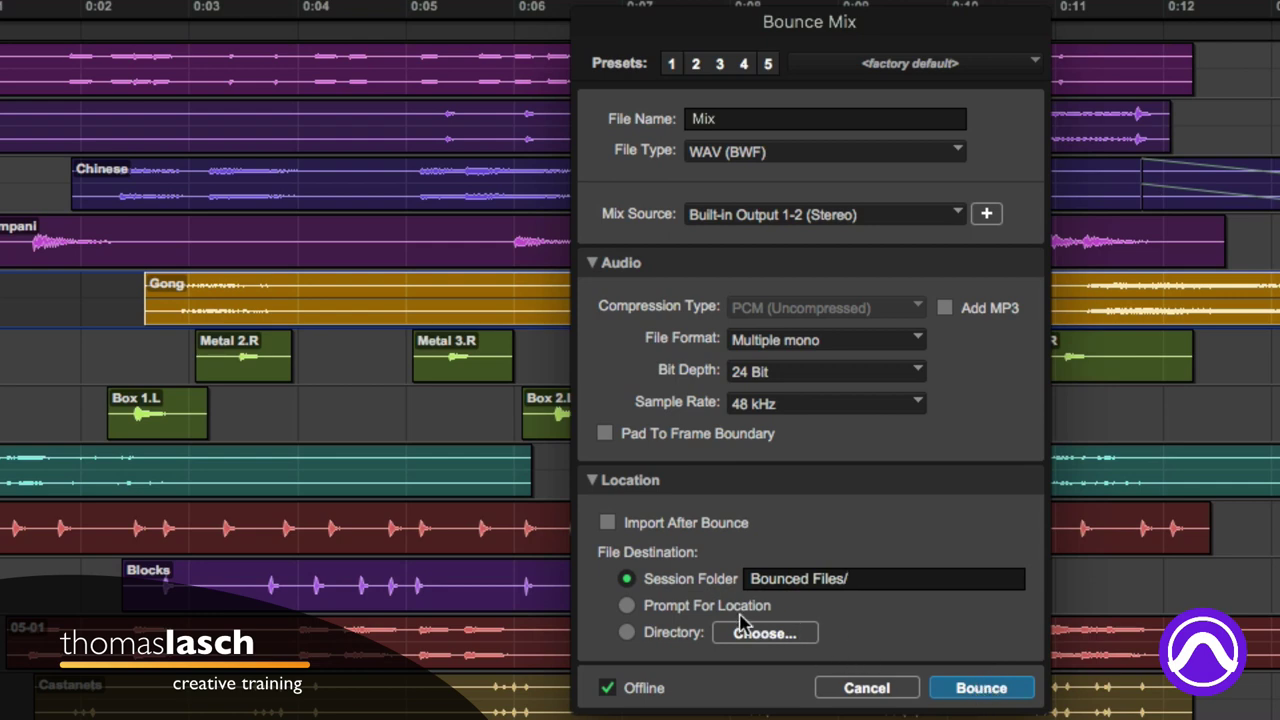
pyautogui.click(981, 688)
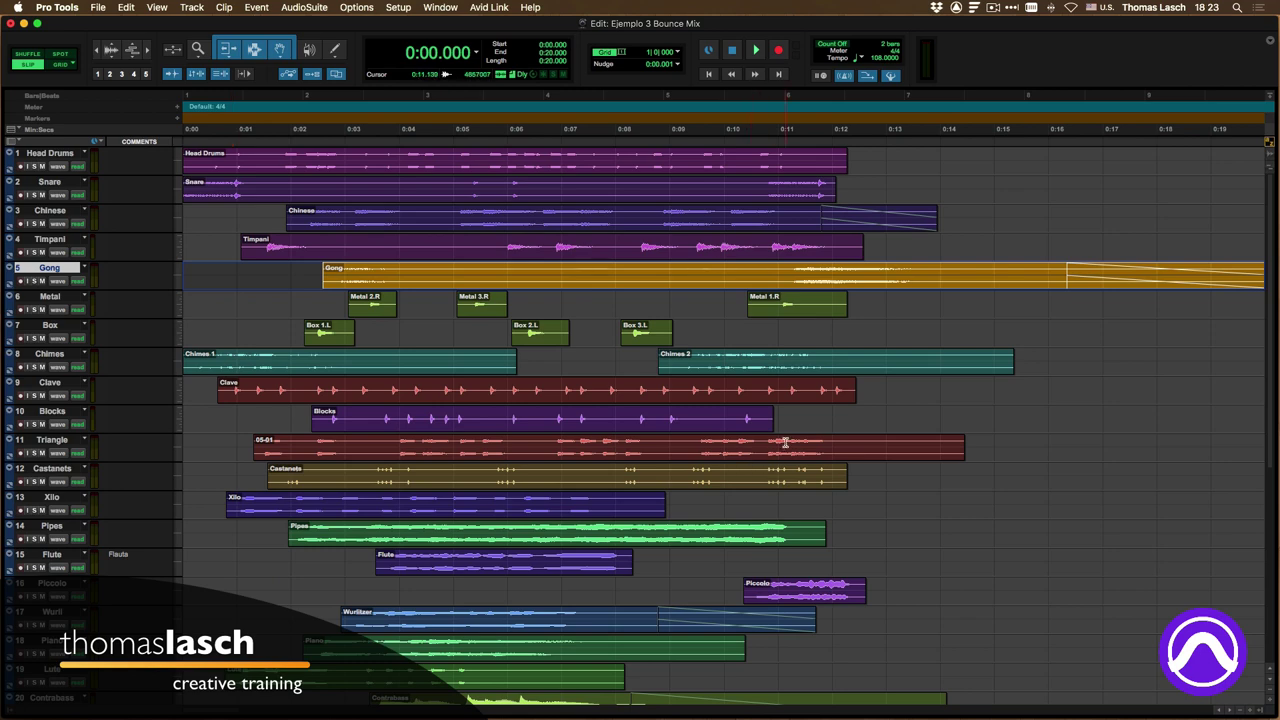
# Step: Close the session, and expand the Bounced Files folder in Finder to preview the bounced Mix.L.wav file
pyautogui.press('super+shift+w')
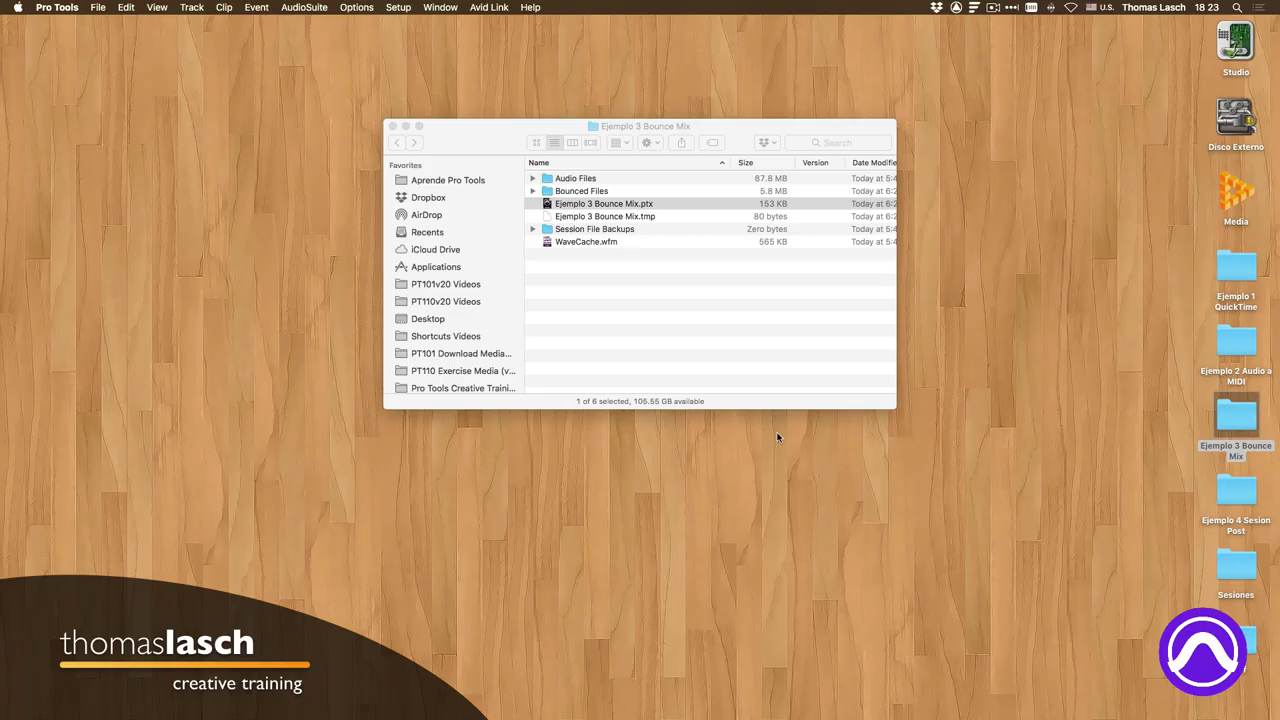
pyautogui.click(533, 191)
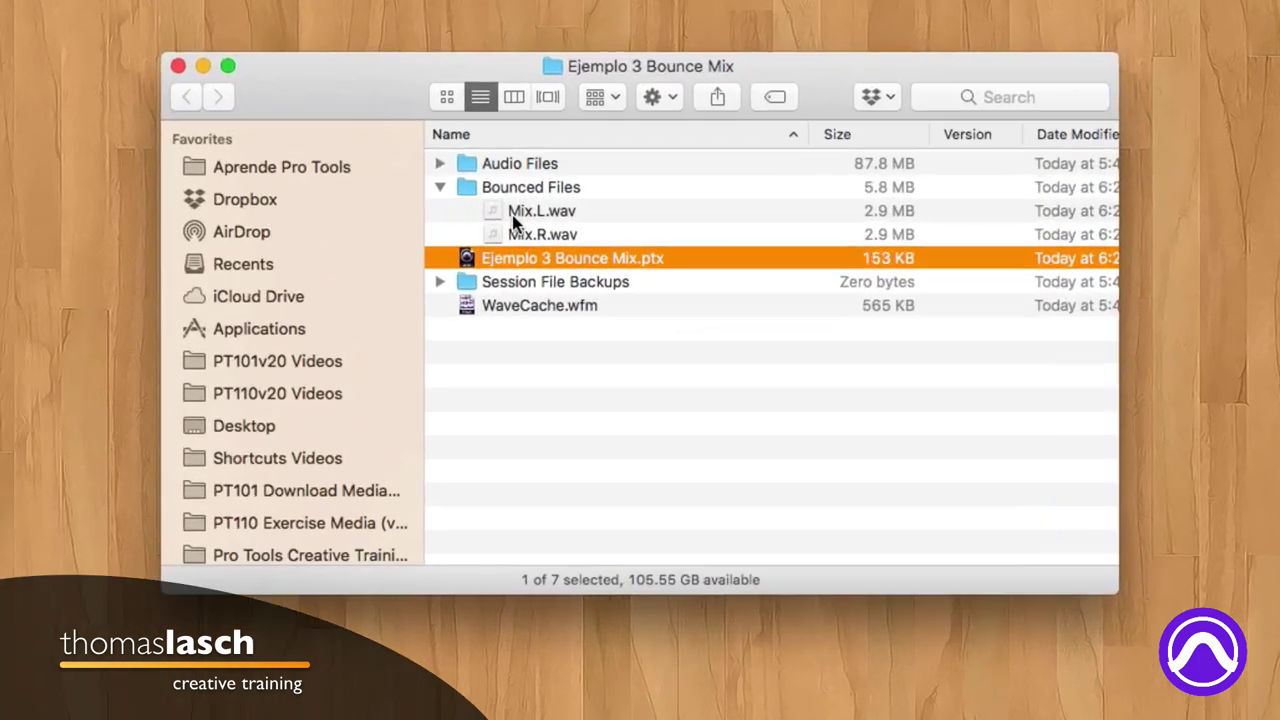
pyautogui.click(577, 208)
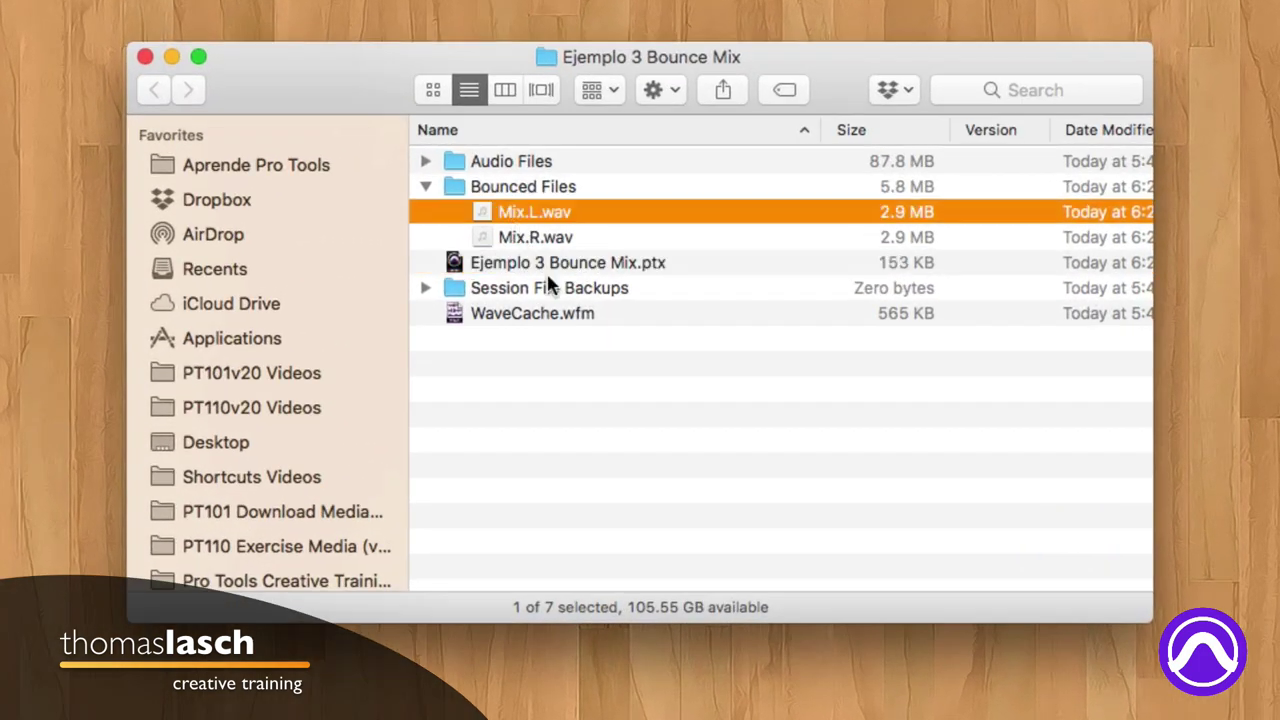
pyautogui.press('space')
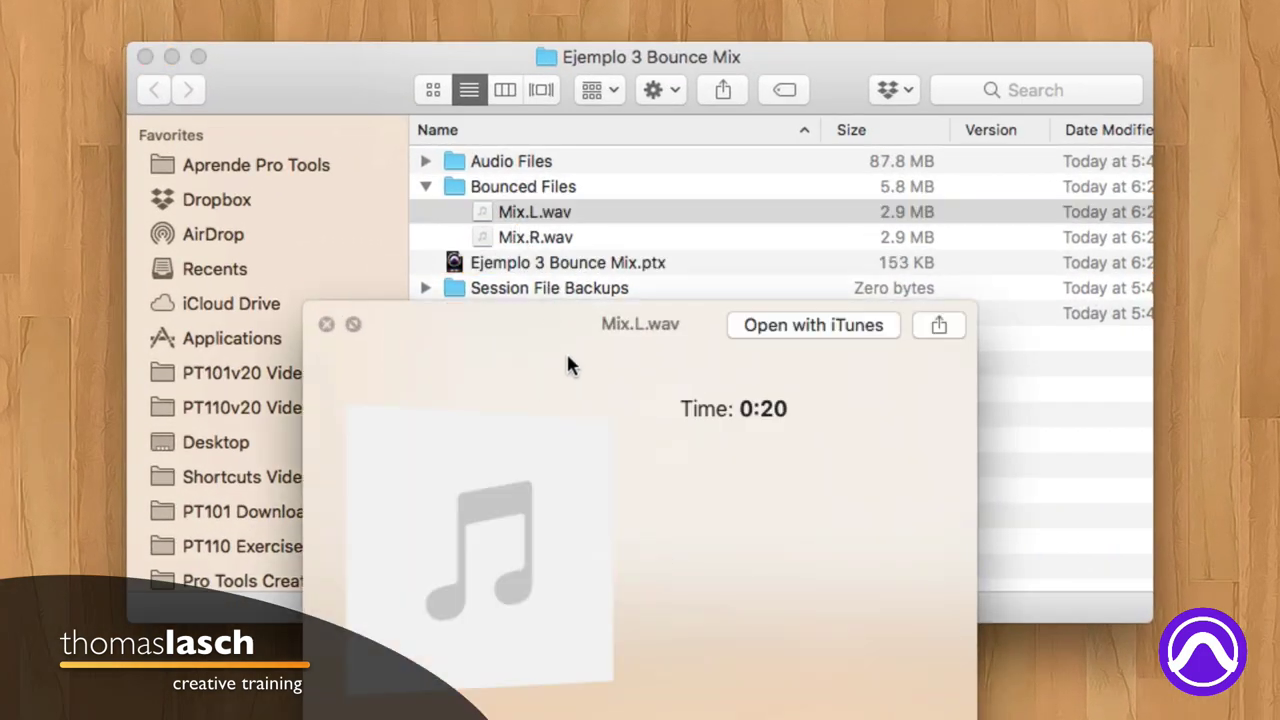
pyautogui.press('space')
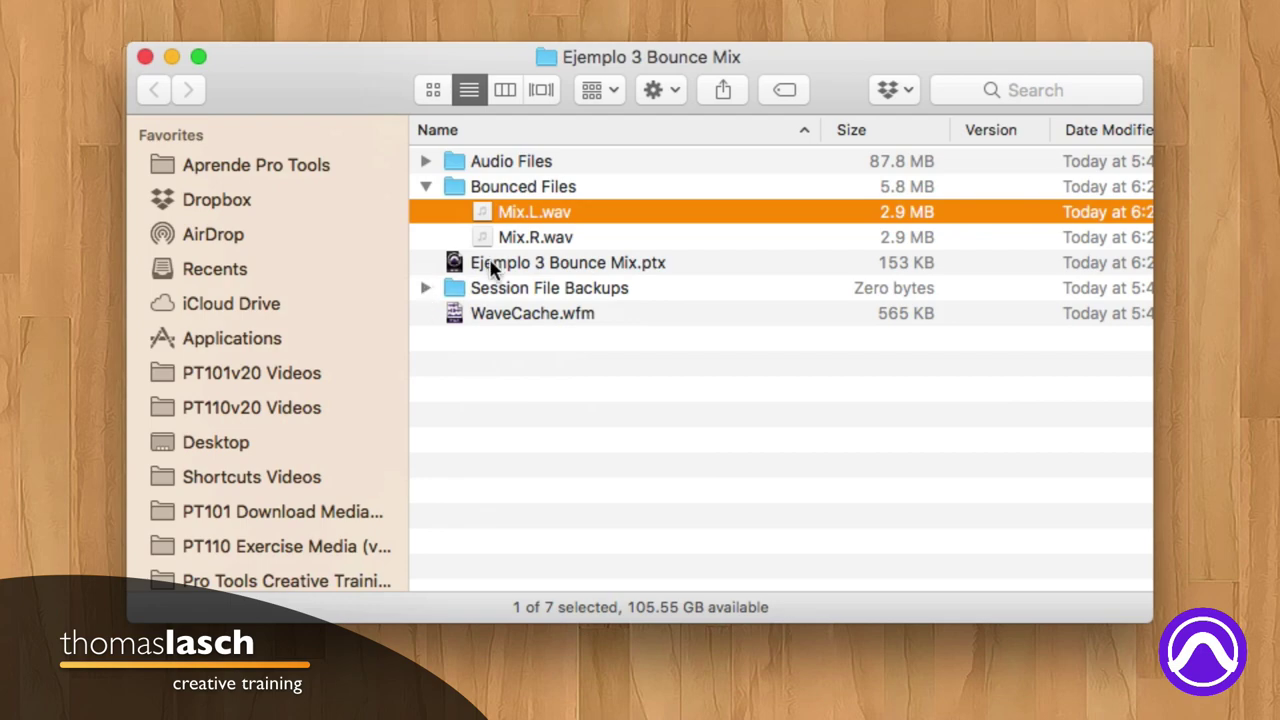
# Step: Reopen the Ejemplo 3 Bounce Mix session and set the file format to Interleaved in the Bounce Mix dialog
pyautogui.doubleClick(490, 265)
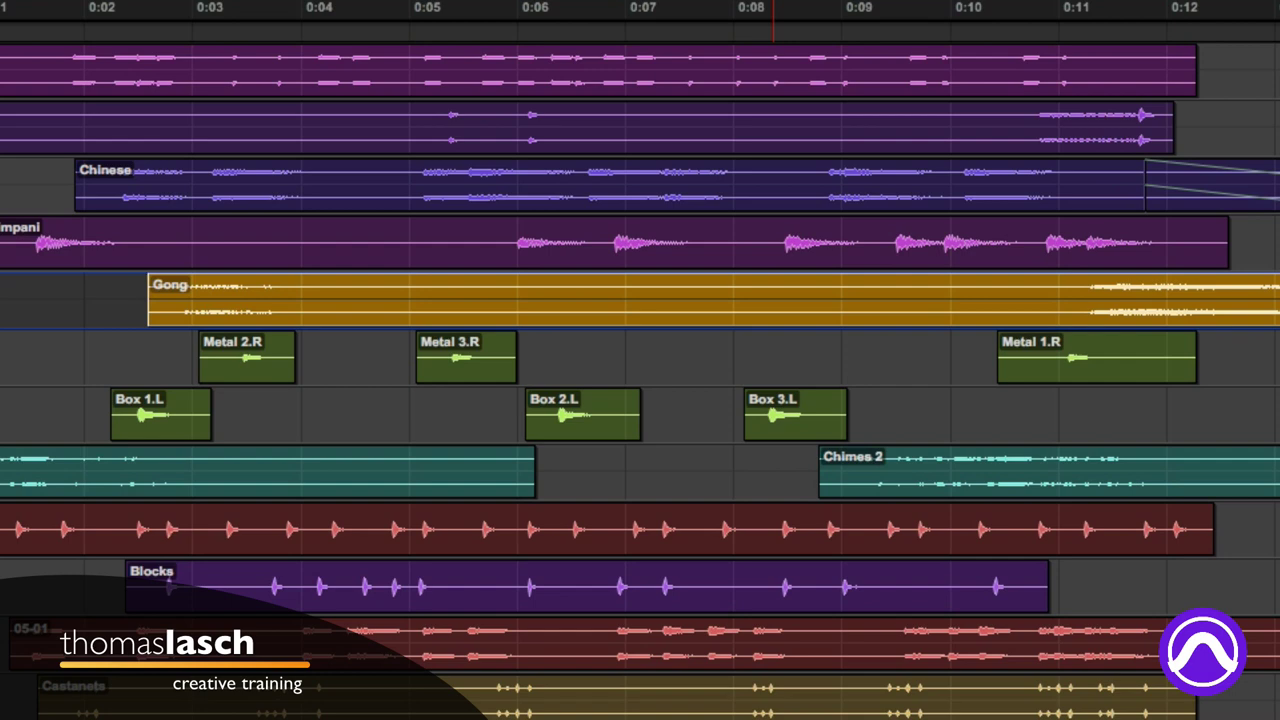
pyautogui.press('super+alt+b')
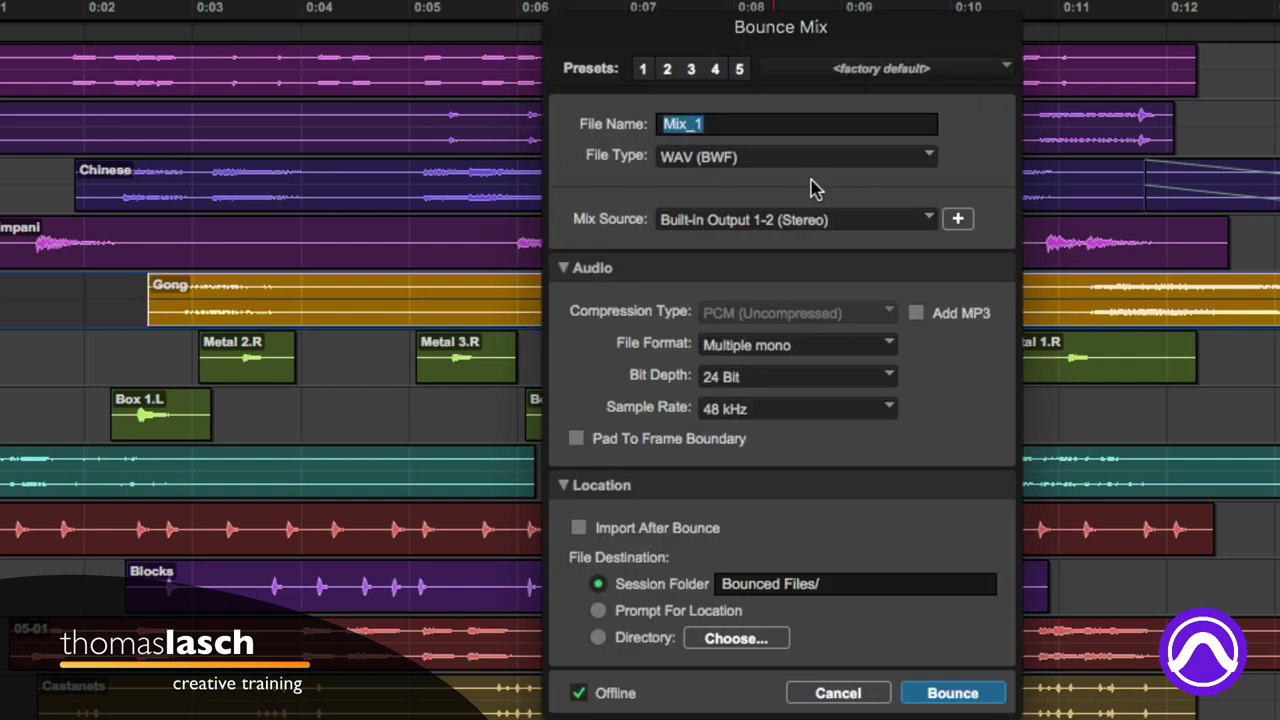
pyautogui.click(790, 348)
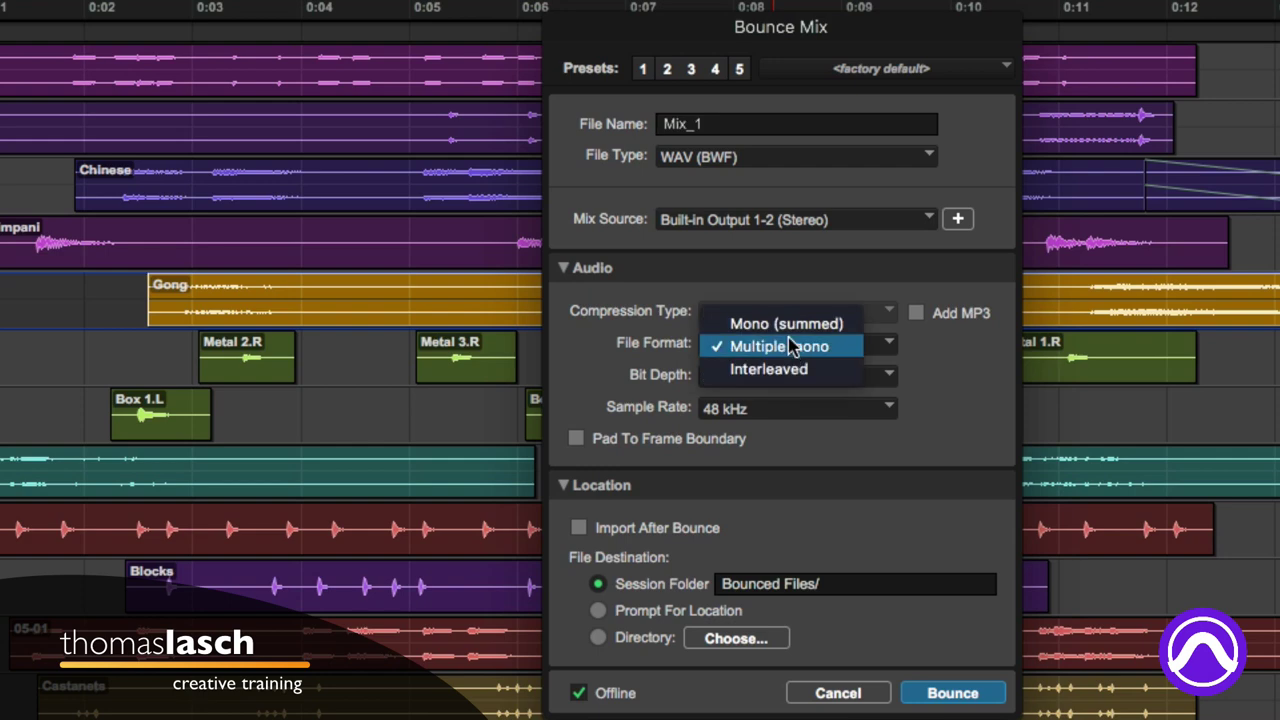
pyautogui.click(781, 370)
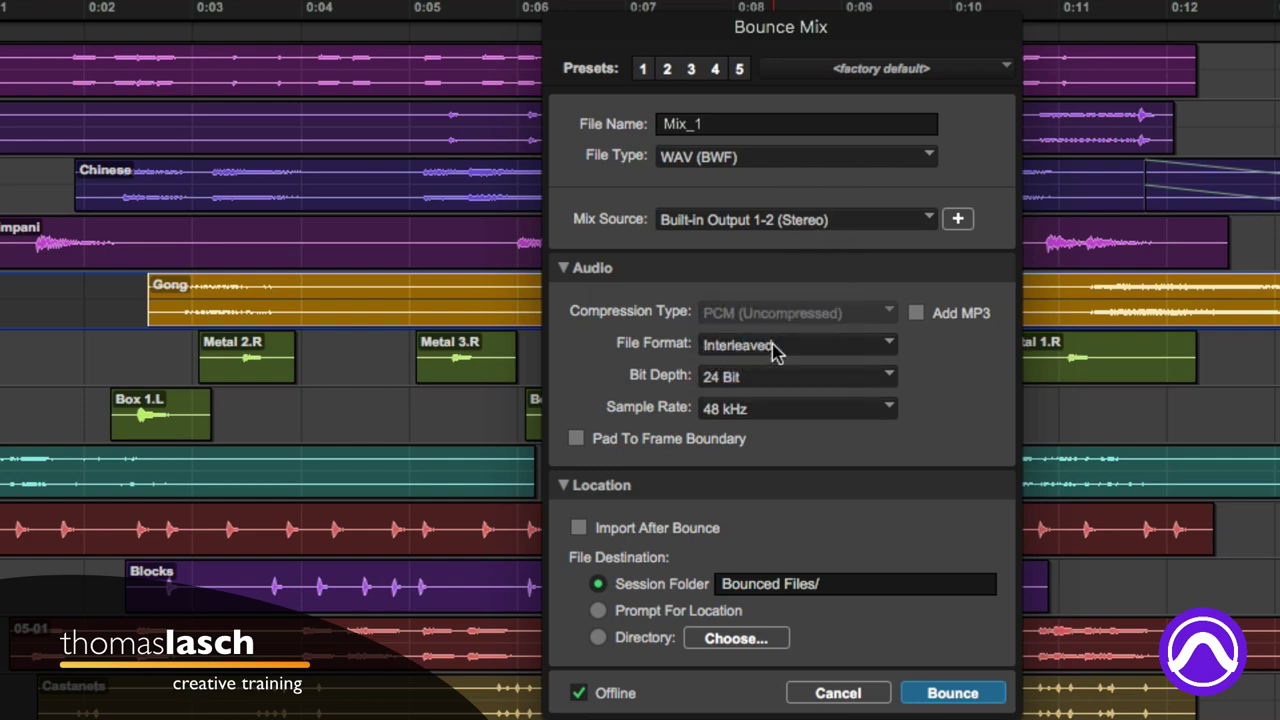
# Step: Bounce the interleaved mix offline as Mix_1 and save the session
pyautogui.click(953, 693)
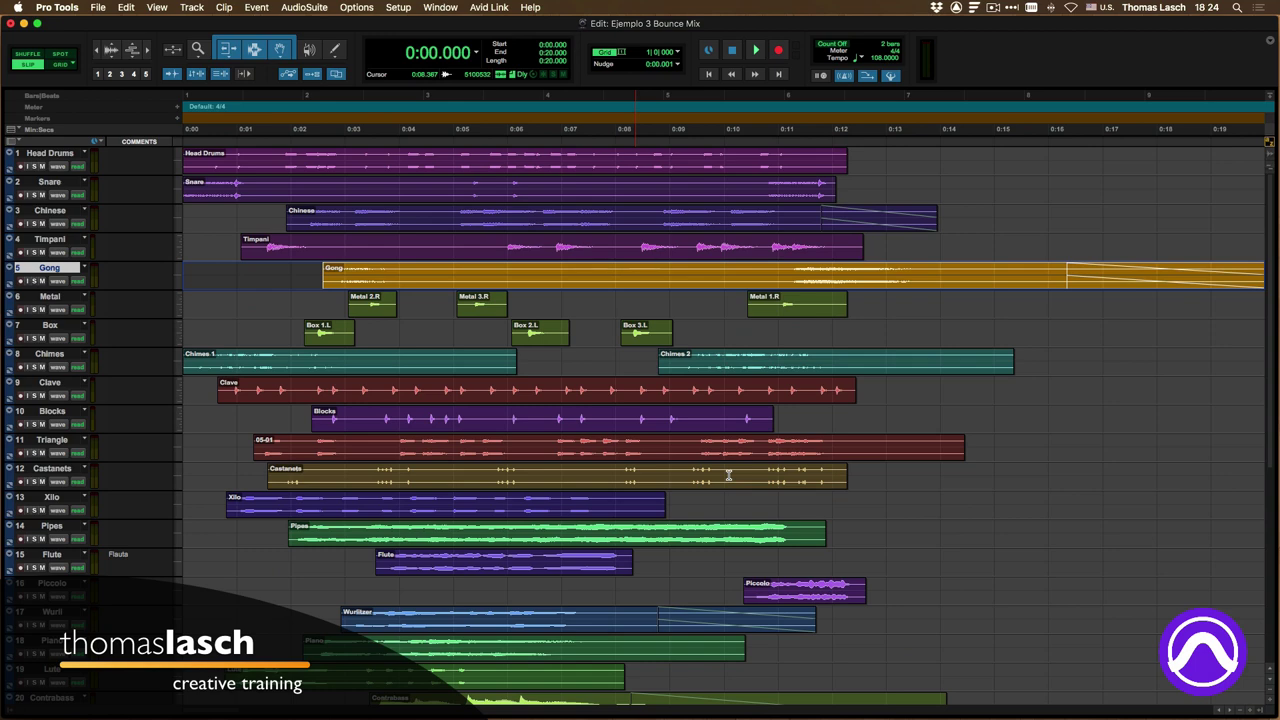
pyautogui.press('super+s')
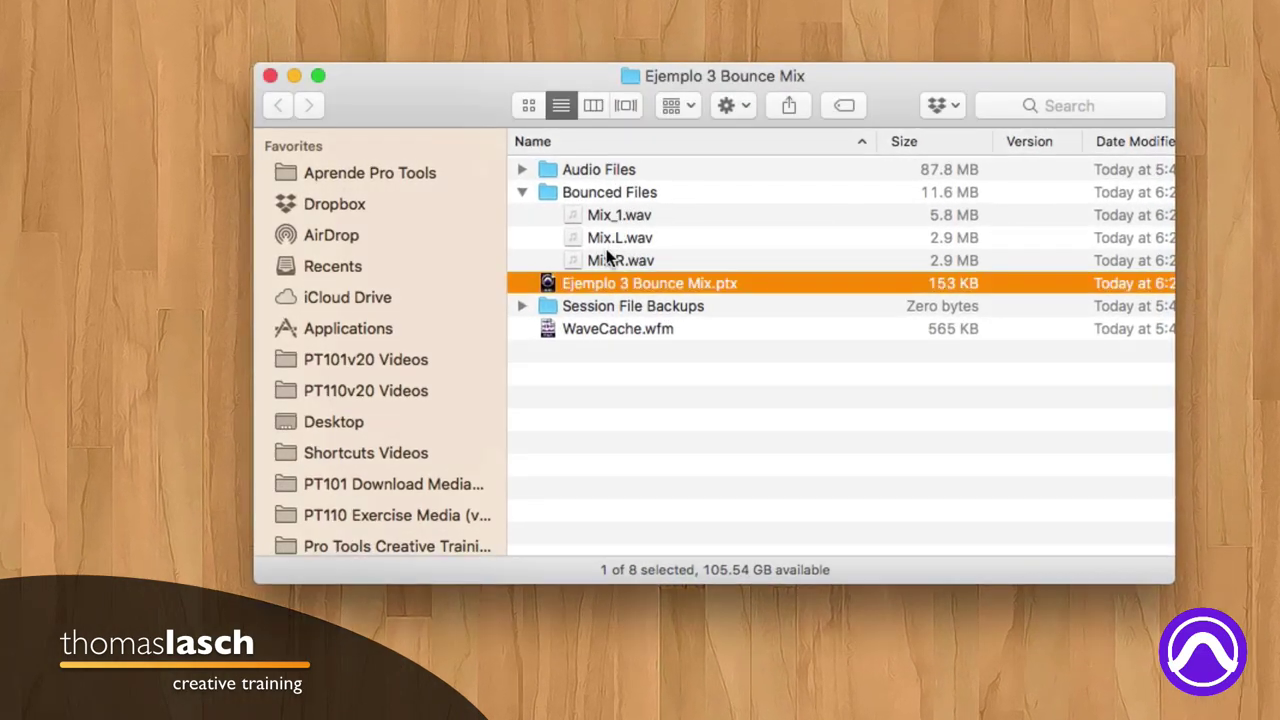
# Step: Delete the Mix.L.wav and Mix.R.wav files from the Bounced Files folder in Finder
pyautogui.click(607, 238)
pyautogui.keyDown('shift'); pyautogui.click(607, 253); pyautogui.keyUp('shift')
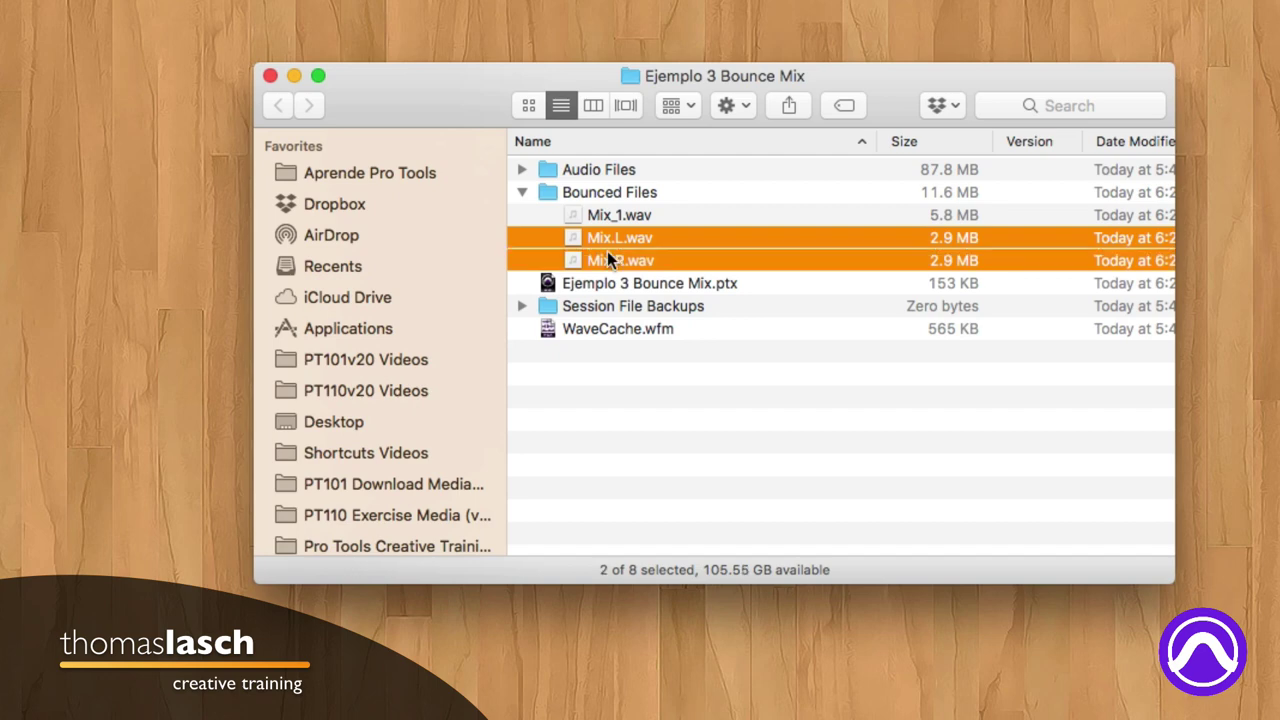
pyautogui.press('super+BackSpace')
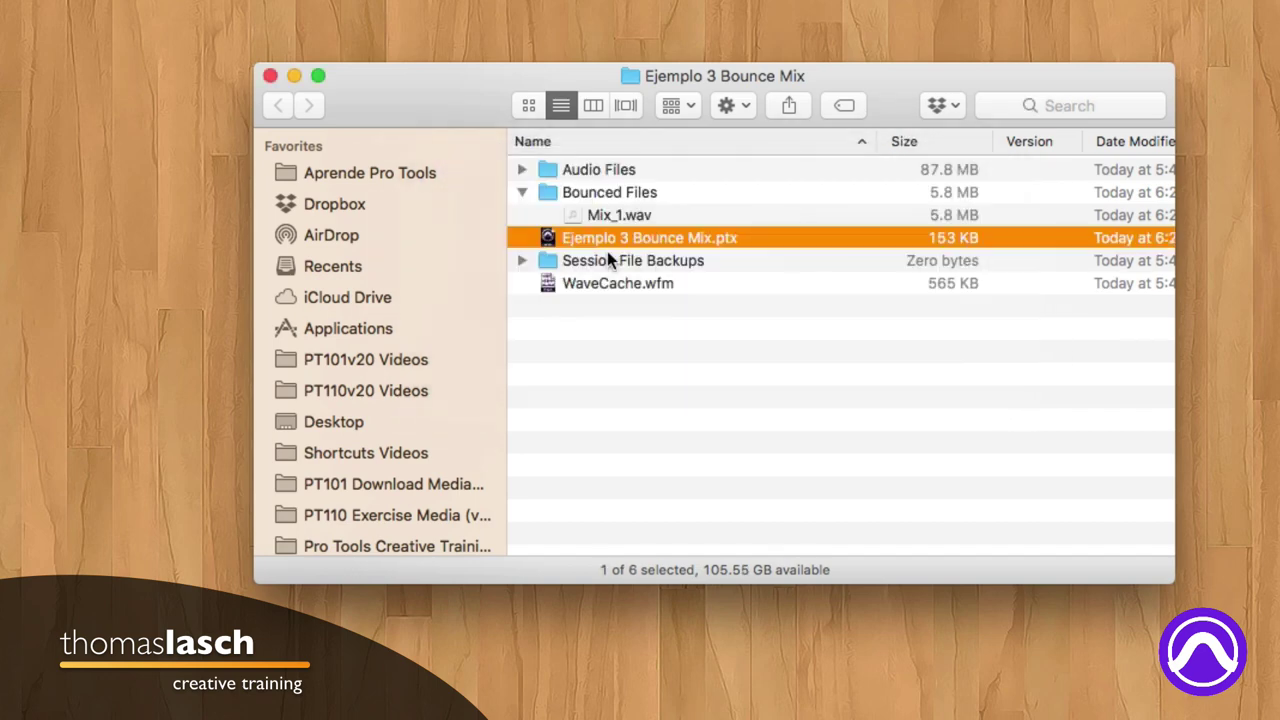
# Step: Preview the bounced Mix_1.wav file, and close the Ejemplo 3 Bounce Mix folder with Bounced Files collapsed
pyautogui.click(602, 215)
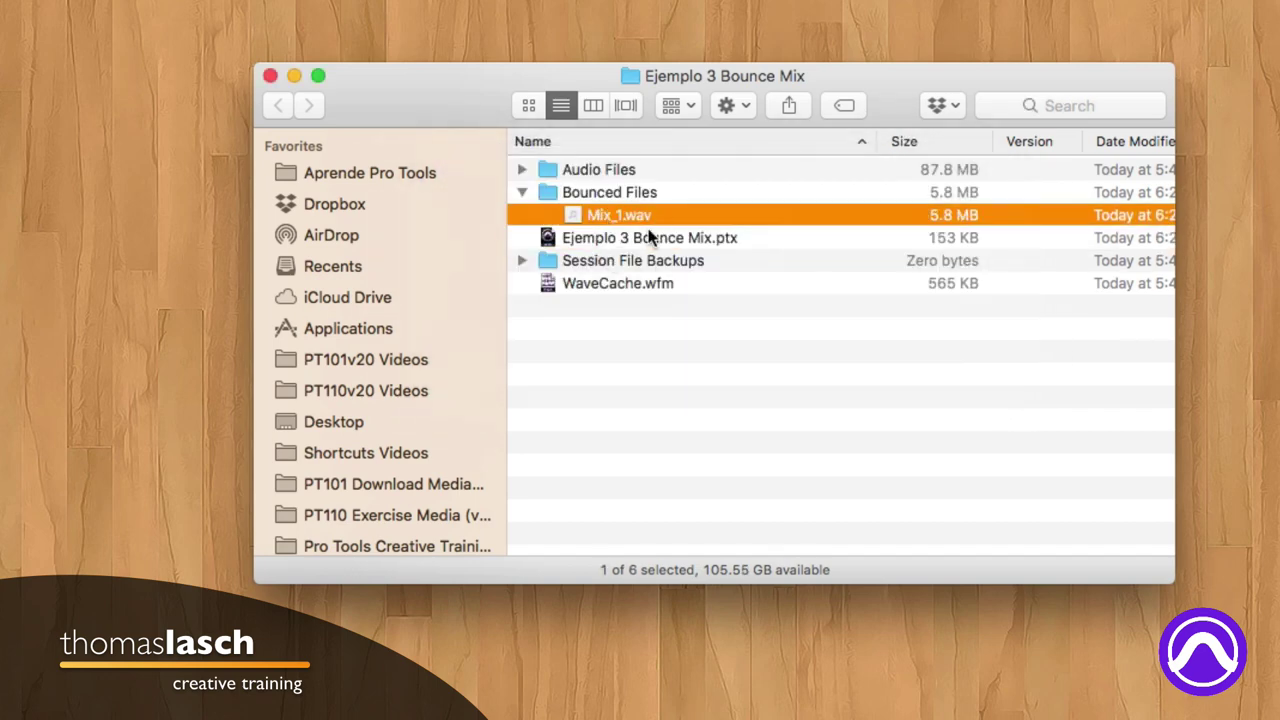
pyautogui.press('space')
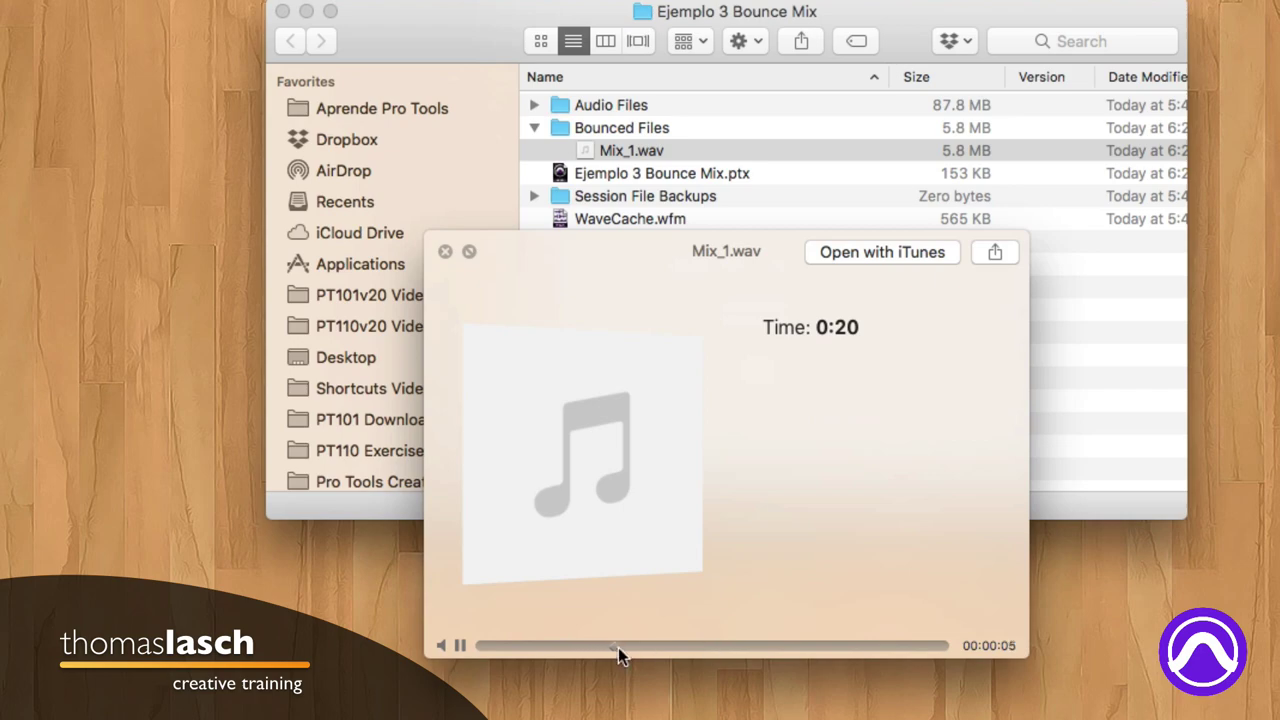
pyautogui.press('space')
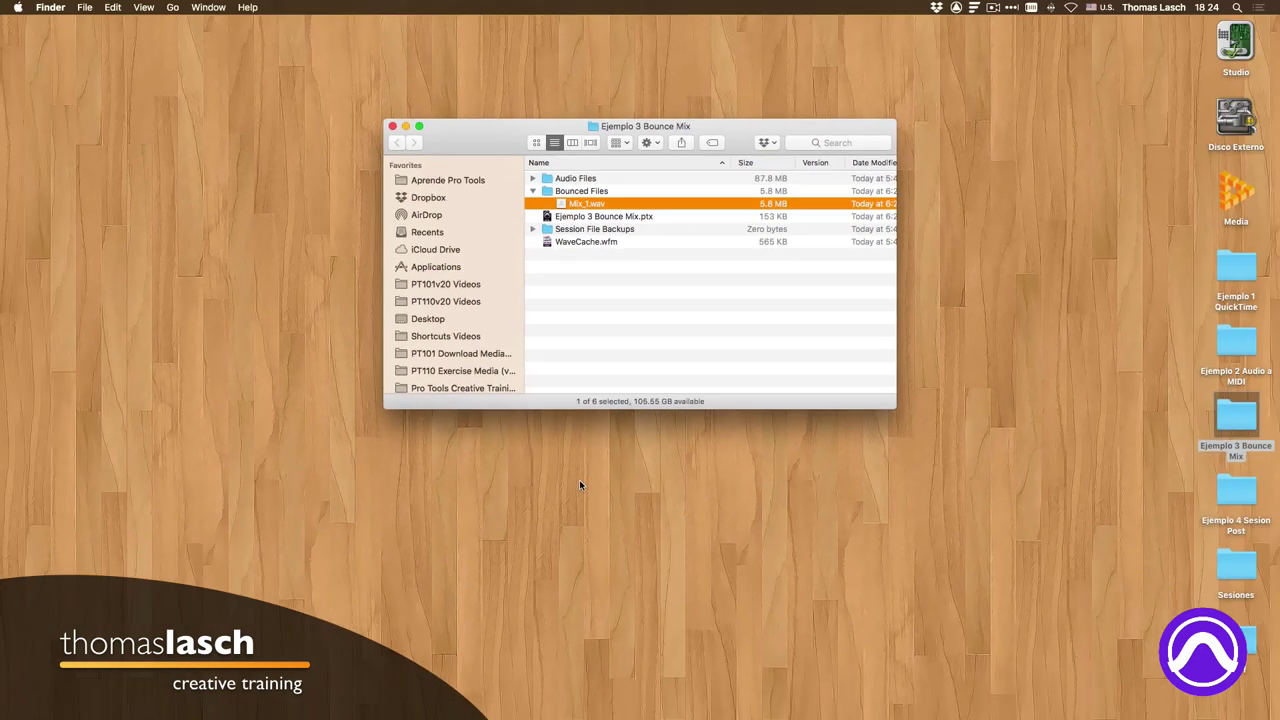
pyautogui.click(533, 191)
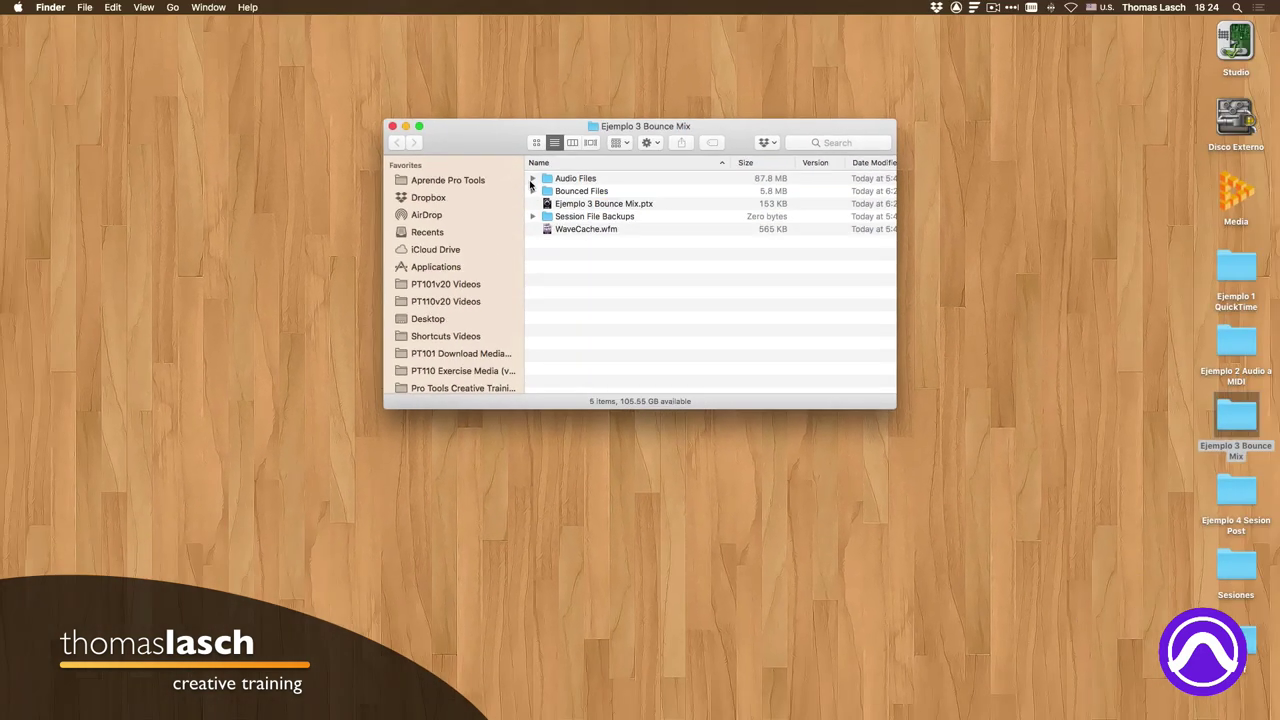
pyautogui.click(392, 126)
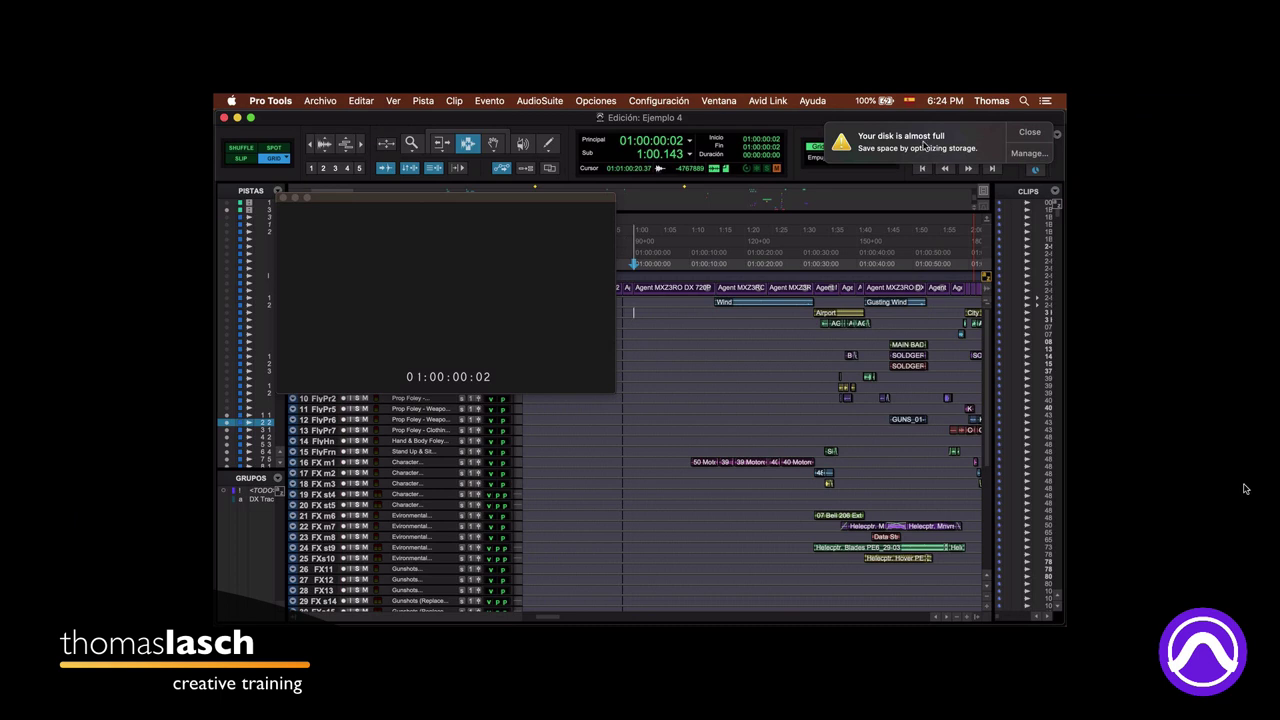
# Step: Dismiss the disk storage notification and play the Ejemplo 4 session with its video while examining the track list, stopping playback at the end
pyautogui.click(1026, 132)
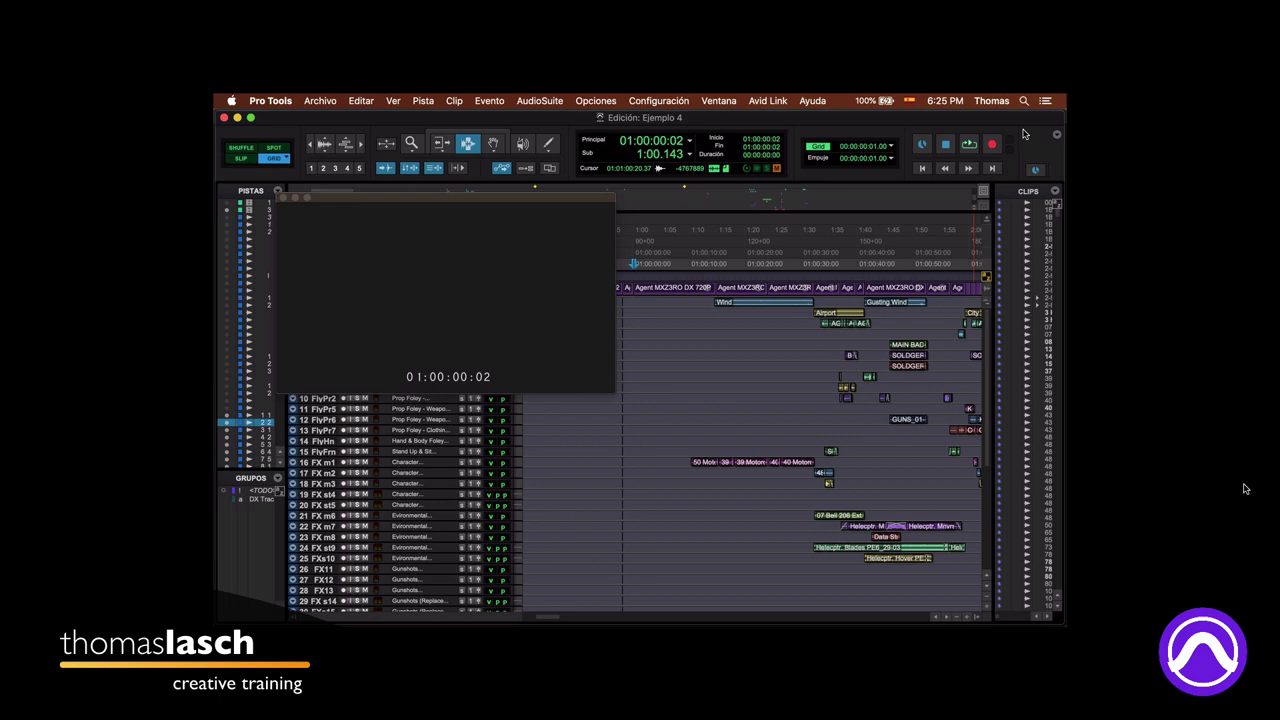
pyautogui.press('space')
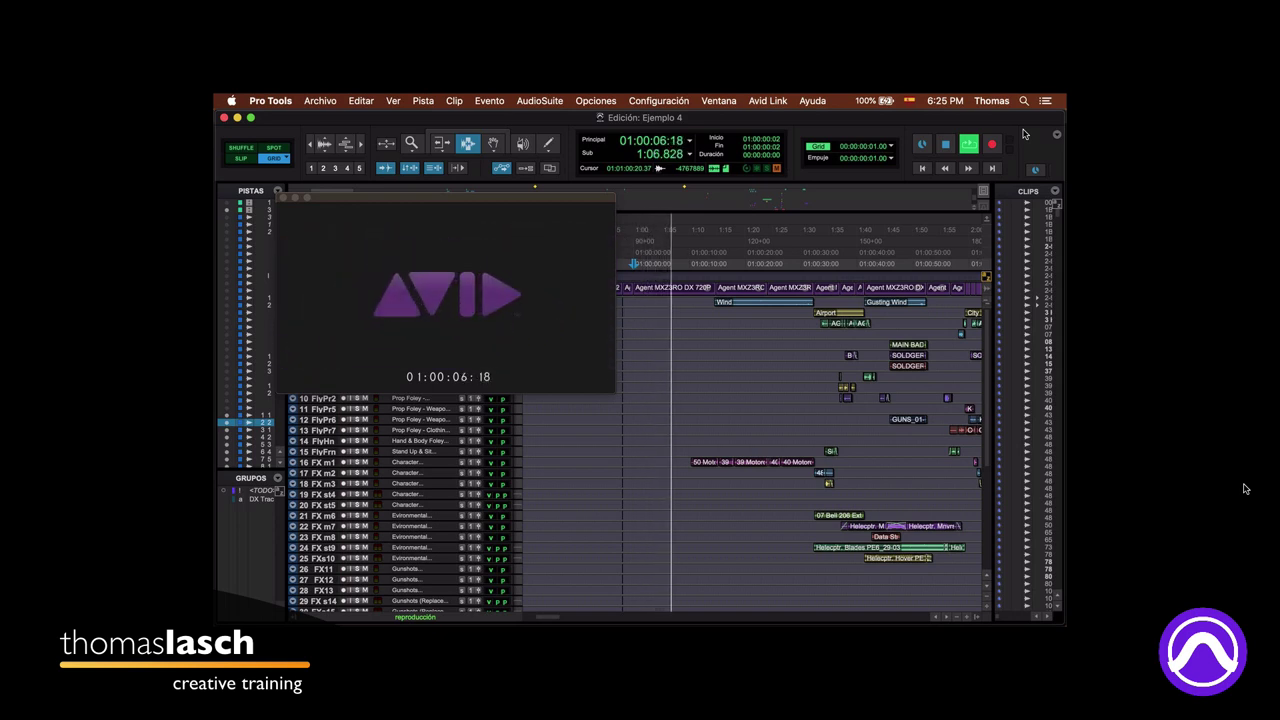
pyautogui.scroll(-10, 798, 424)
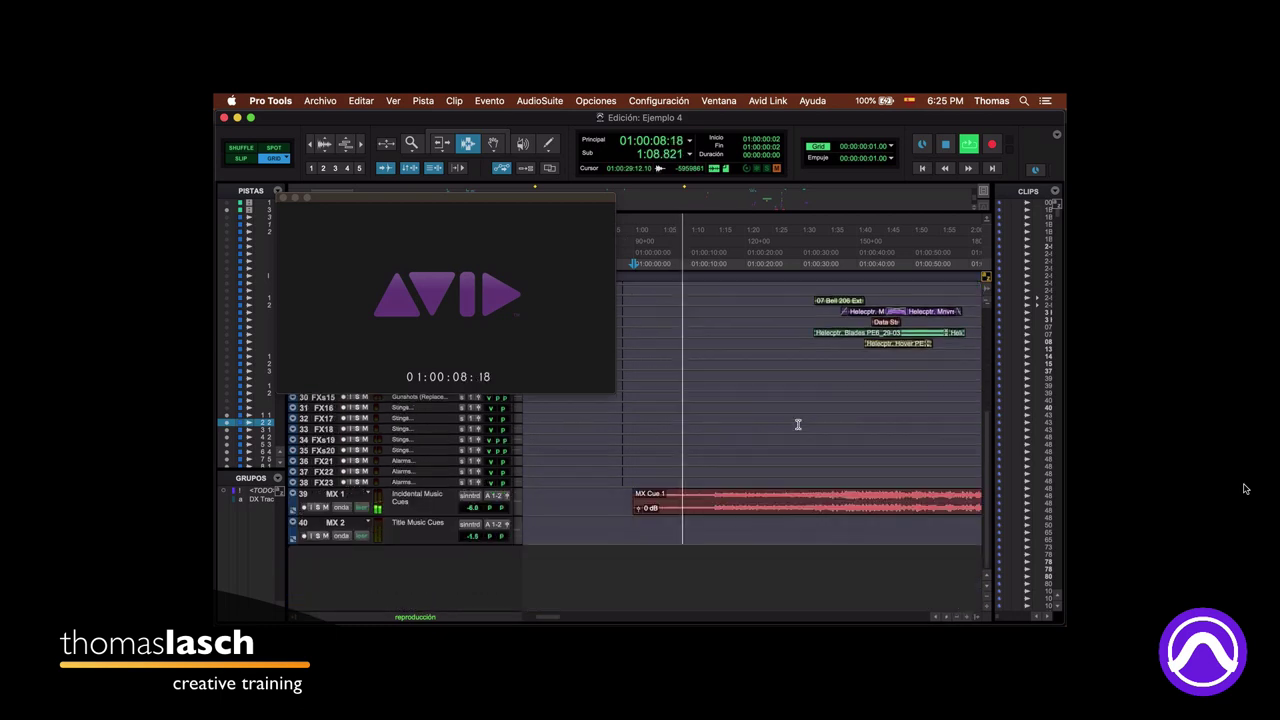
pyautogui.scroll(10, 798, 424)
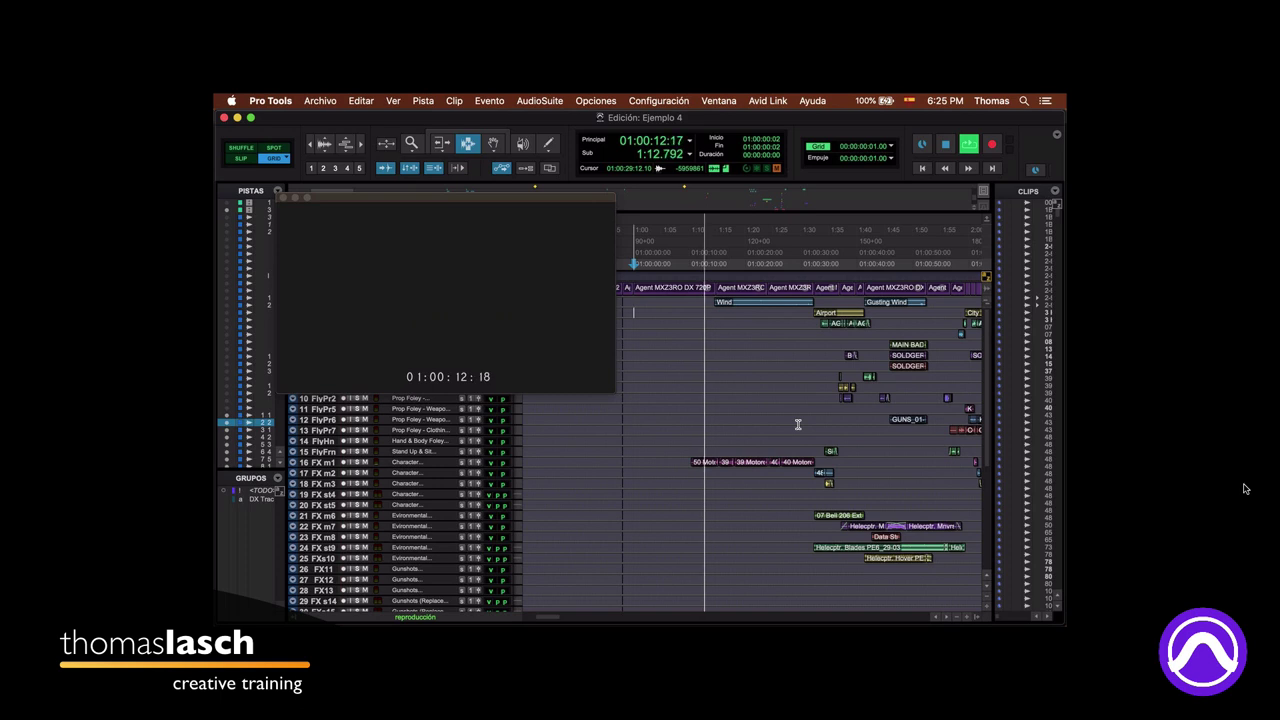
pyautogui.scroll(-2, 798, 424)
pyautogui.scroll(2, 798, 424)
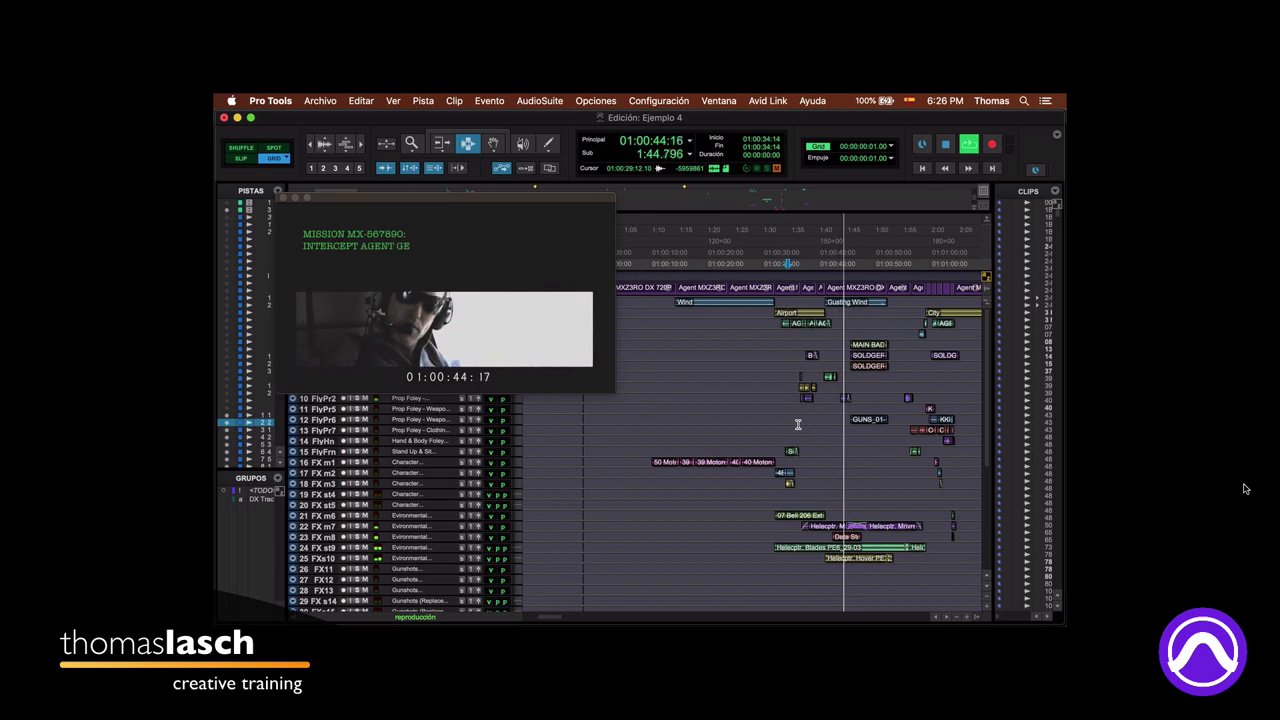
pyautogui.press('space')
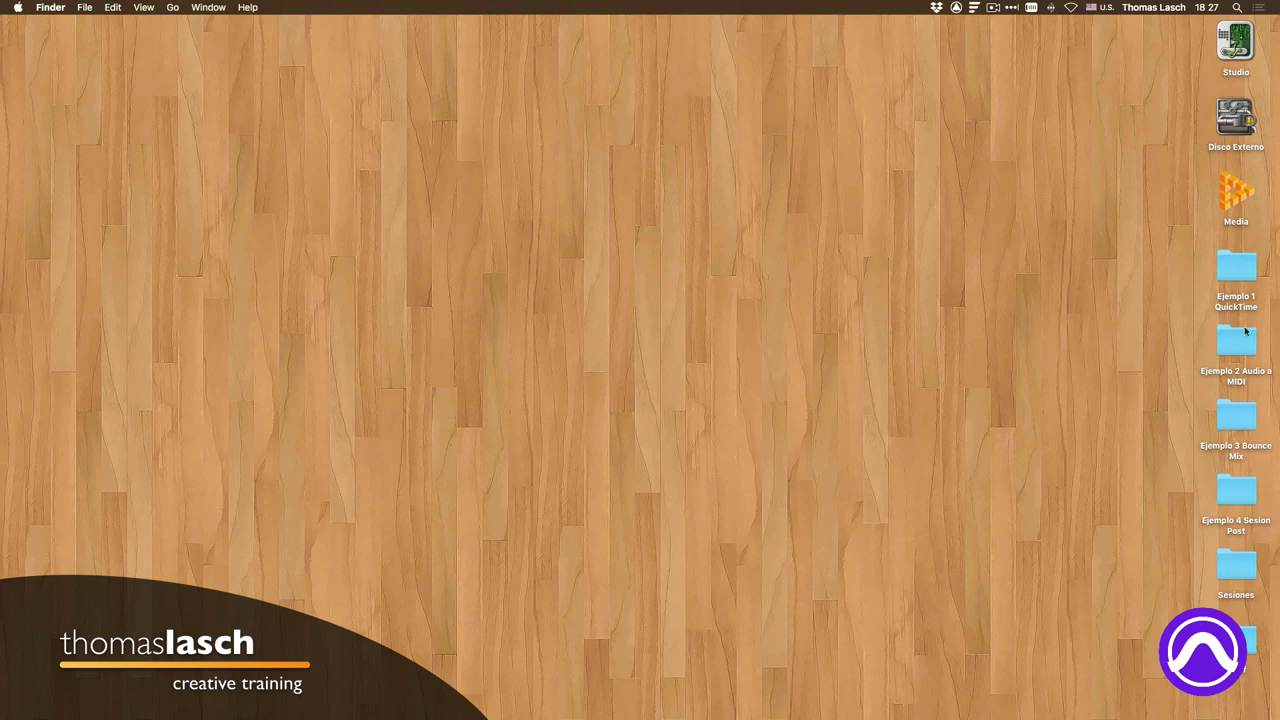
# Step: Open the Ejemplo 1 session from the Ejemplo 1 QuickTime folder and place the edit cursor at 01:00:10:18 on the Ben Sound track
pyautogui.doubleClick(1240, 280)
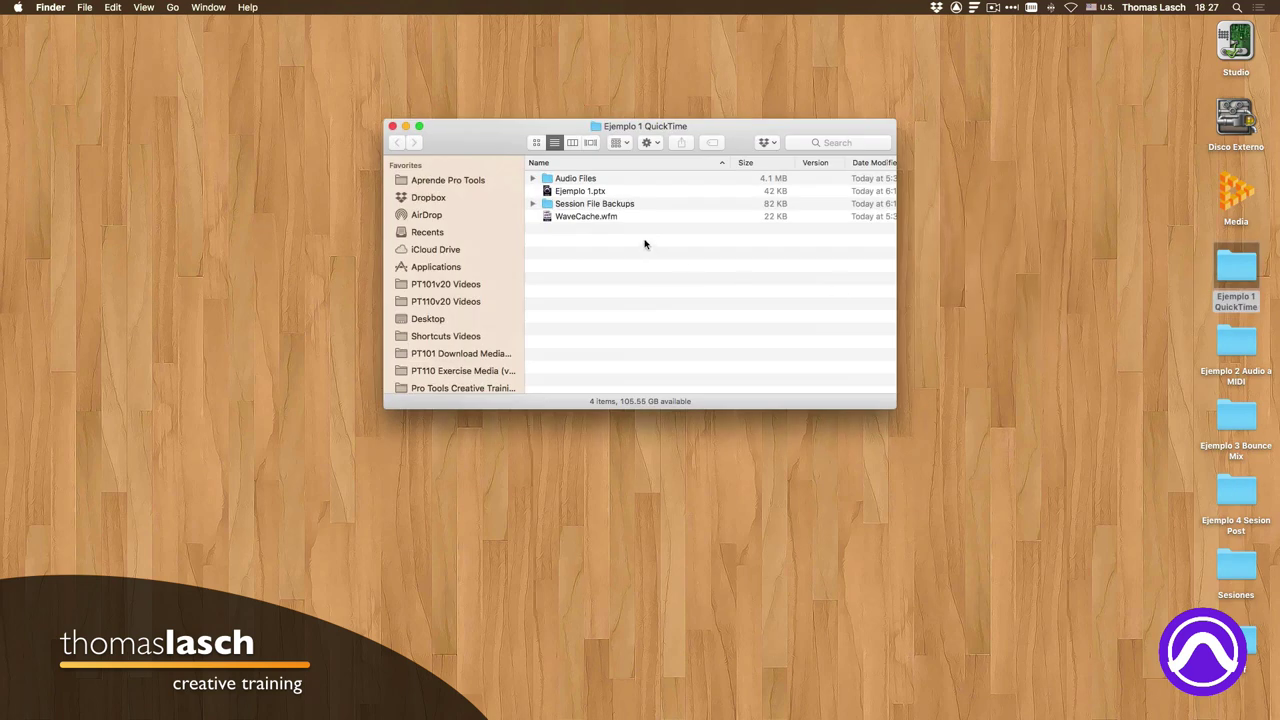
pyautogui.doubleClick(600, 191)
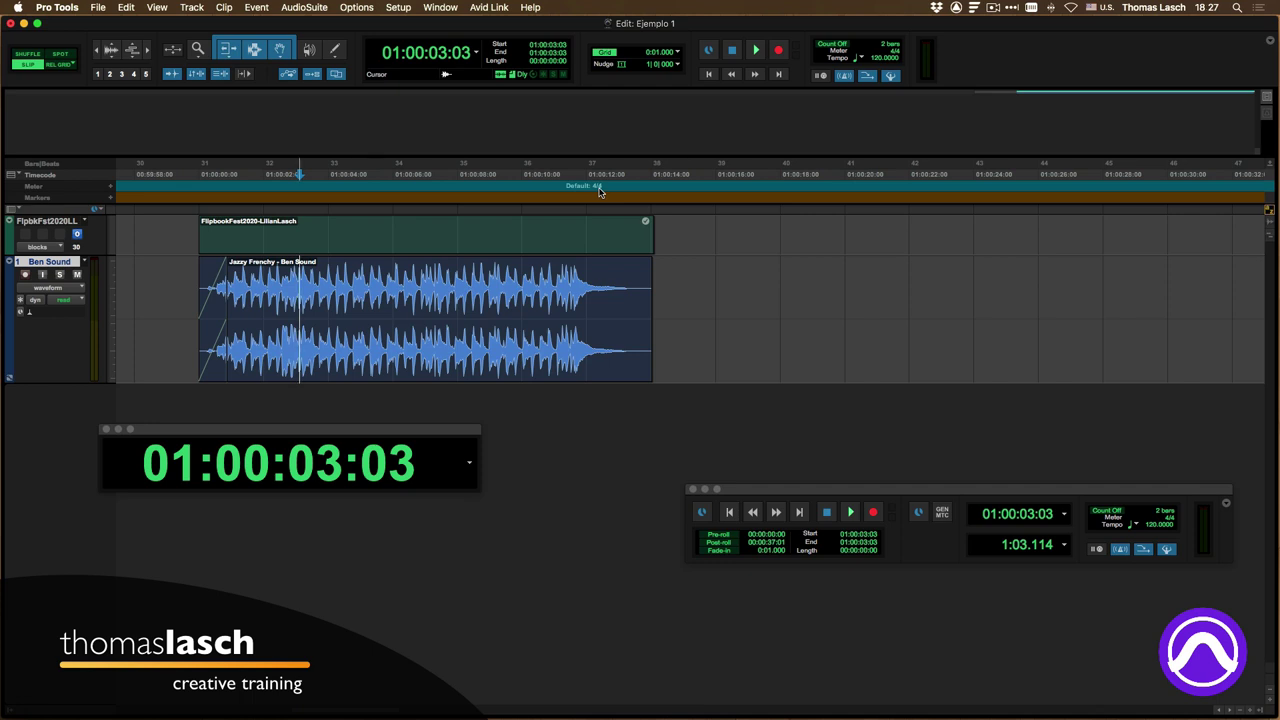
pyautogui.click(541, 283)
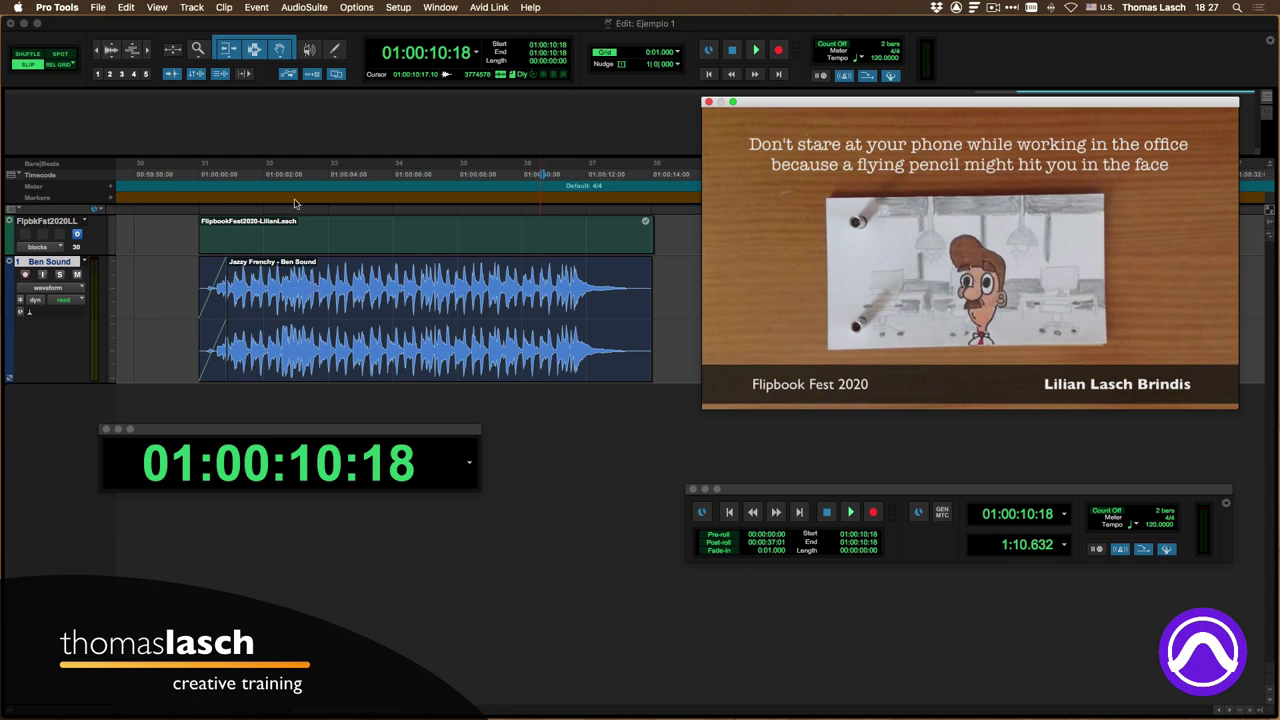
# Step: Separate the Ben Sound track's clip at five points, including 01:00:03:25, 01:00:05:21, 01:00:09:20 and 01:00:10:29
pyautogui.click(322, 268)
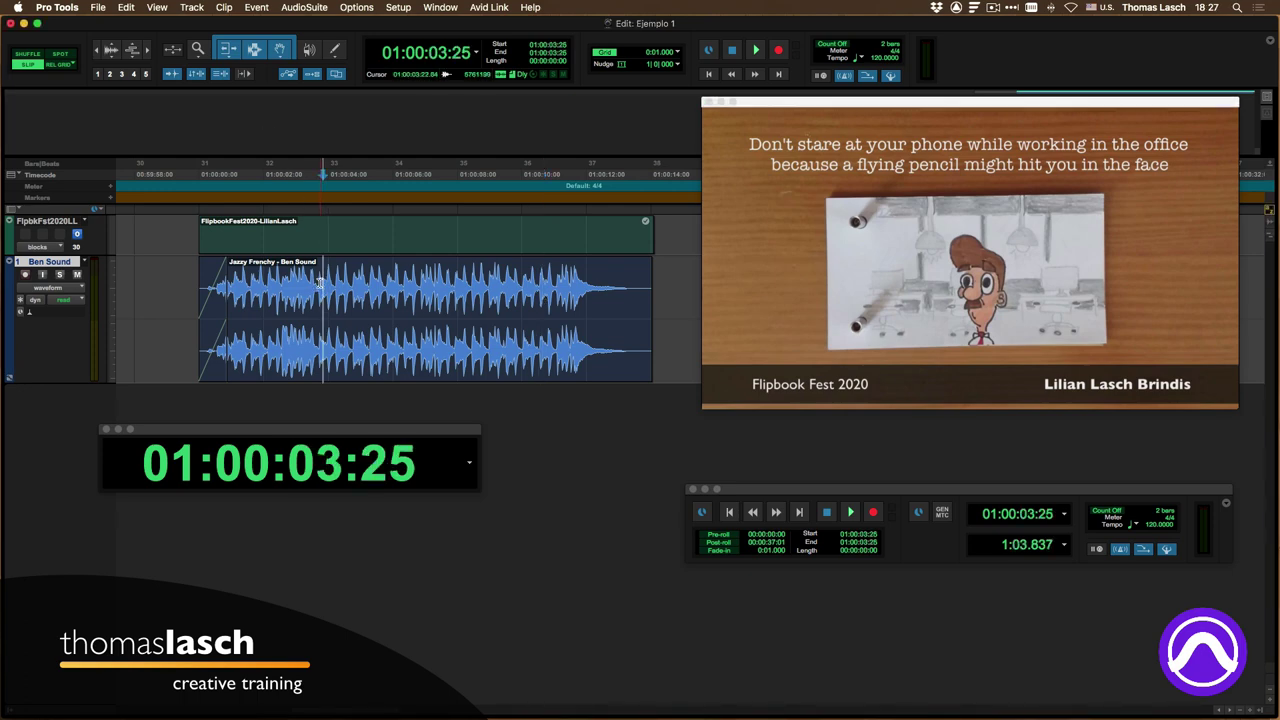
pyautogui.press('super+e')
pyautogui.click(383, 287)
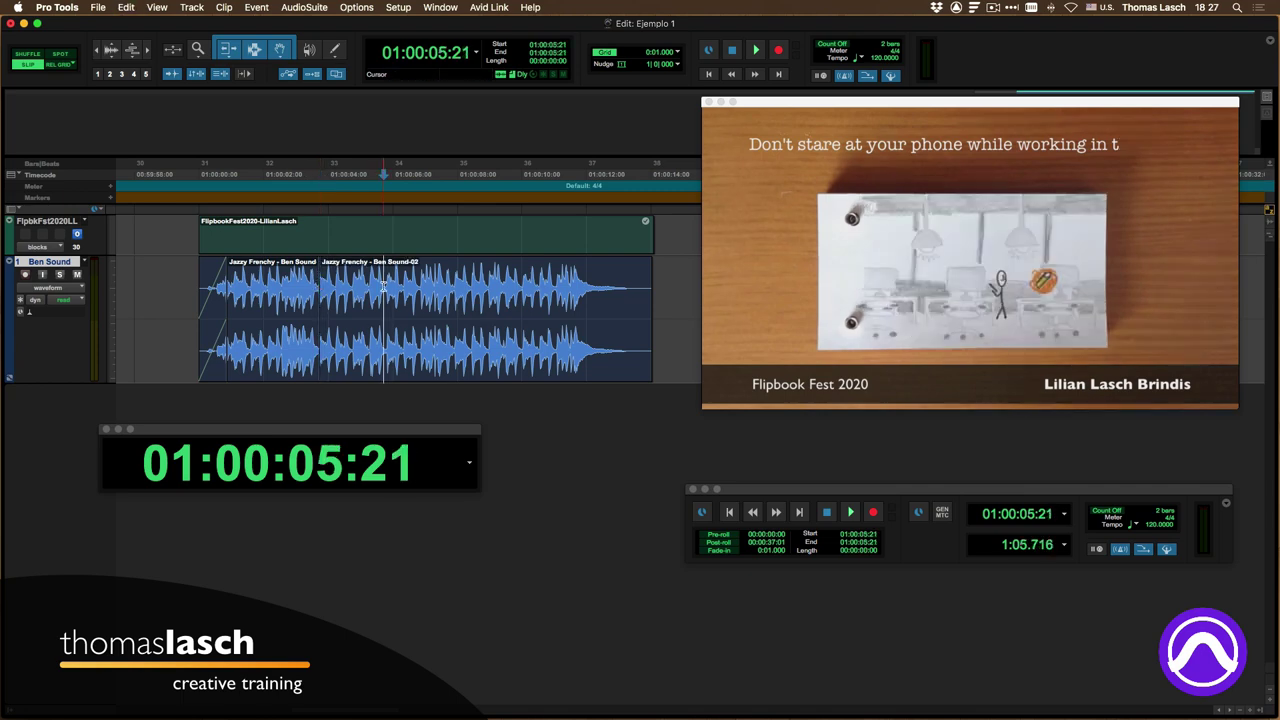
pyautogui.press('super+e')
pyautogui.click(458, 288)
pyautogui.press('super+e')
pyautogui.click(512, 288)
pyautogui.press('super+e')
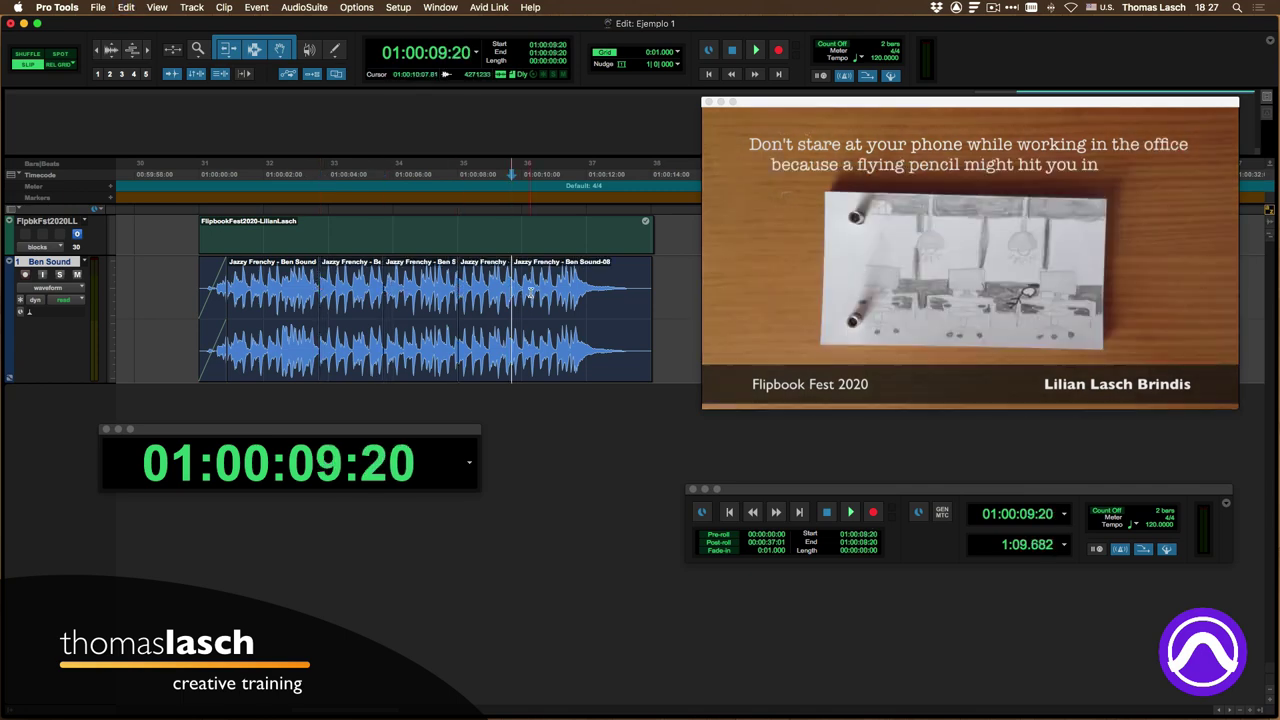
pyautogui.click(553, 290)
pyautogui.press('super+e')
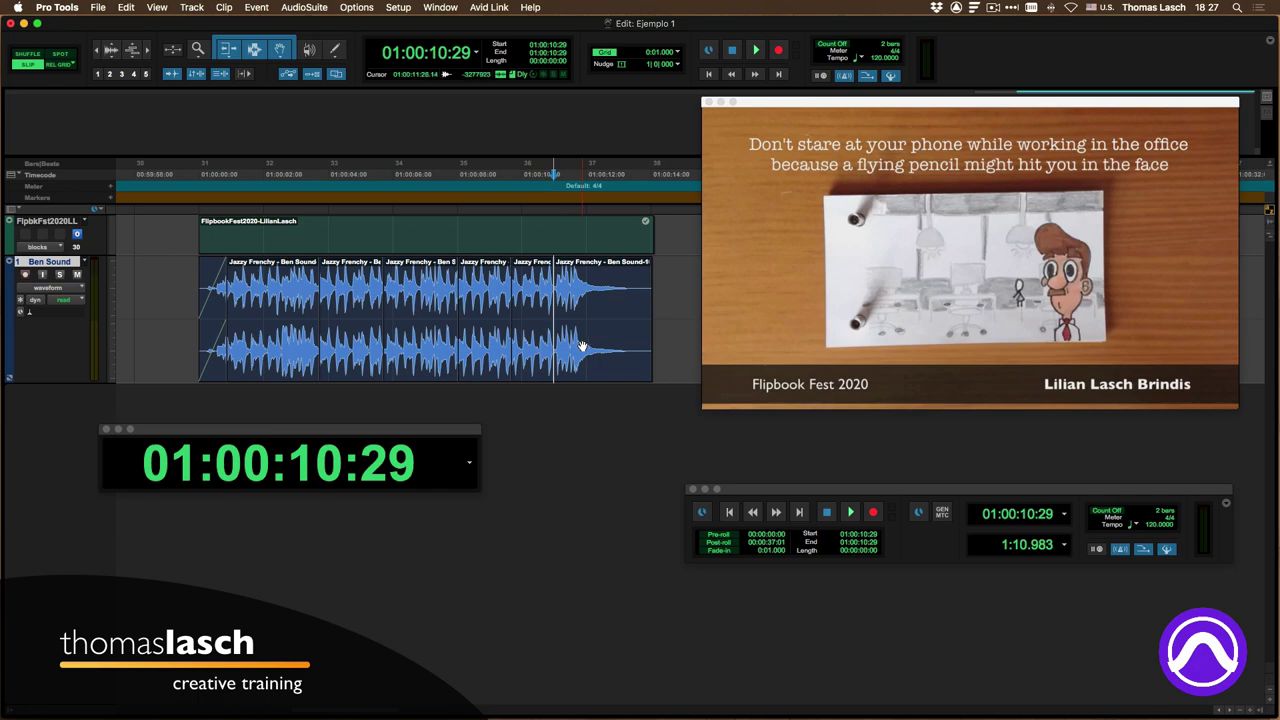
# Step: Select all the clips, apply Space Clips with a timecode gap of 00:00:03:00, and undo the spacing
pyautogui.press('super+a')
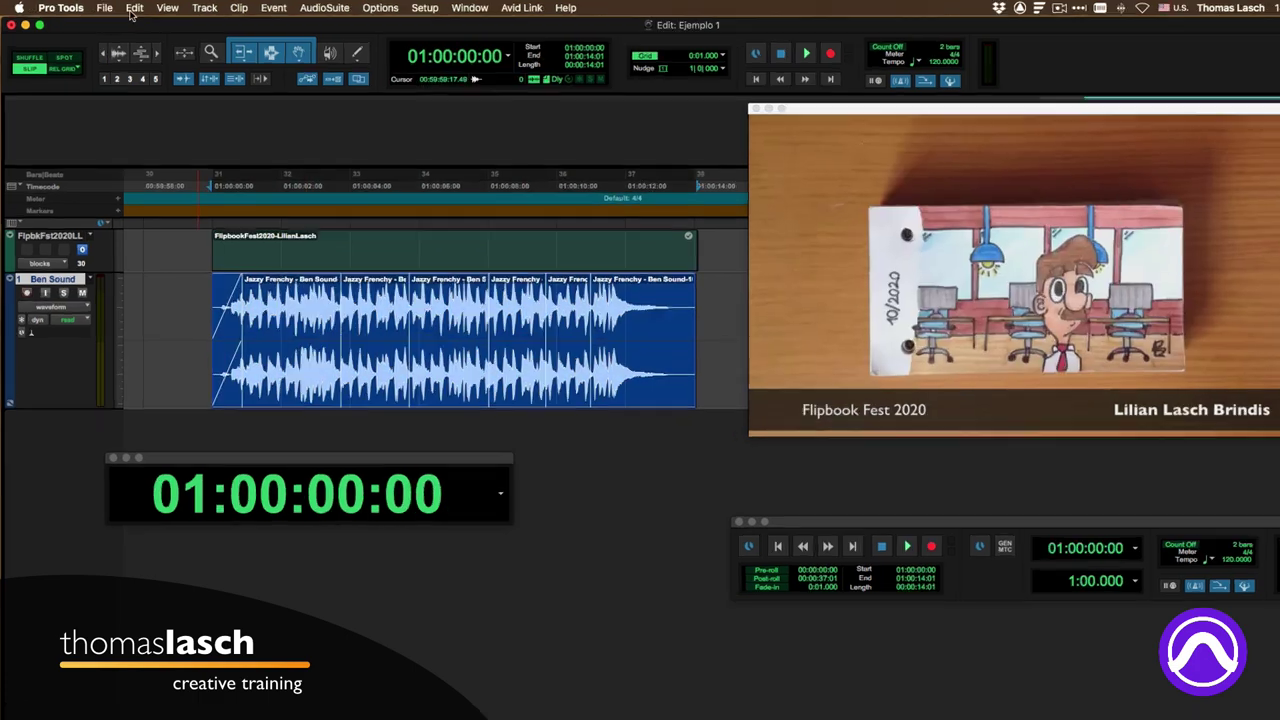
pyautogui.click(126, 7)
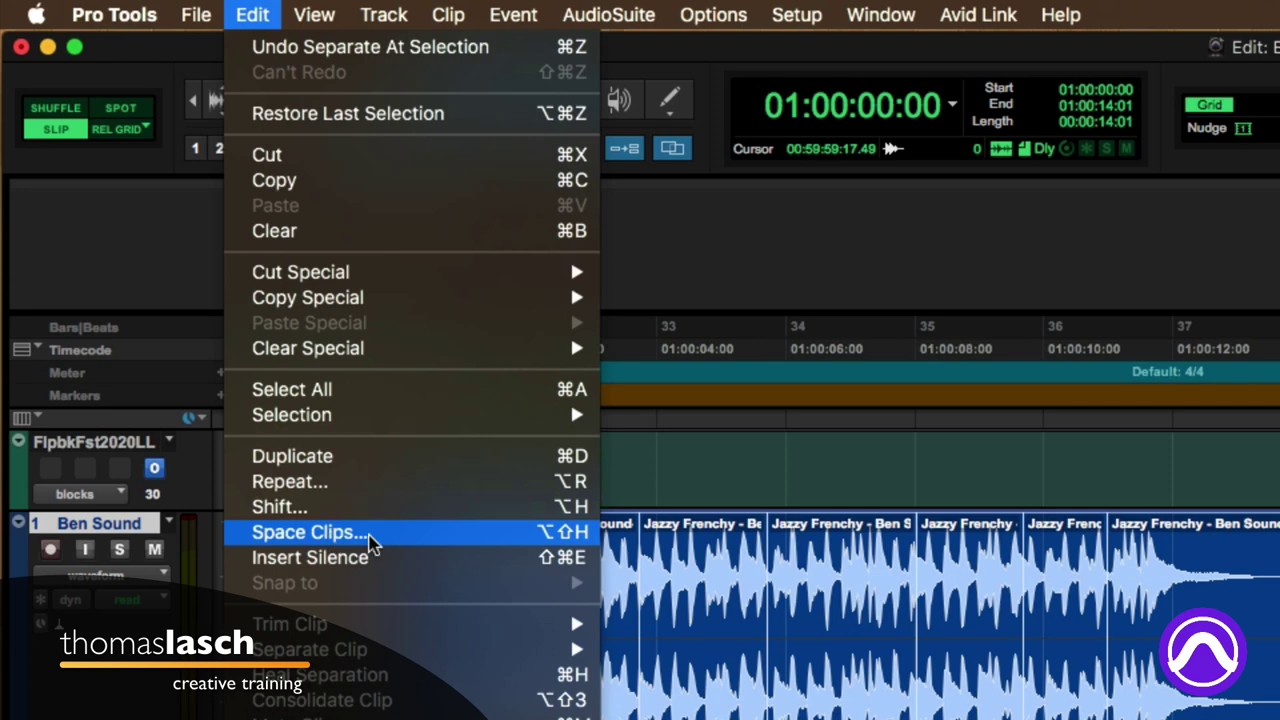
pyautogui.click(370, 541)
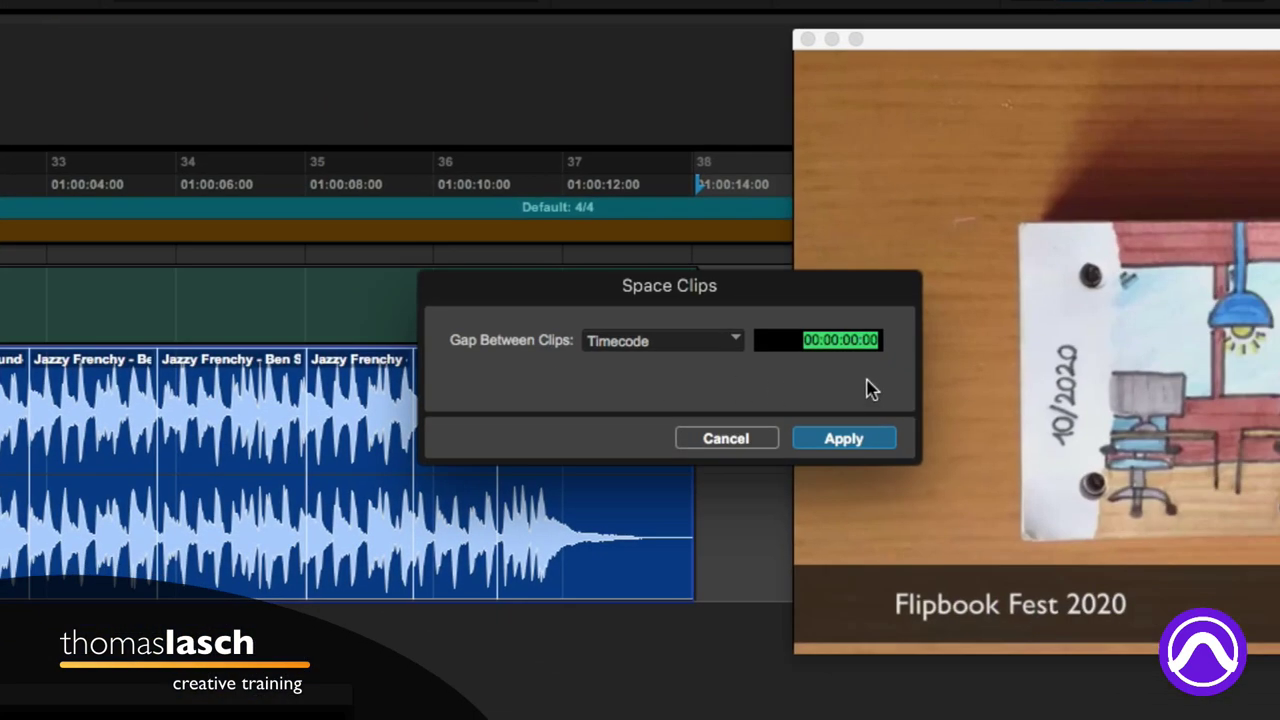
pyautogui.click(850, 340)
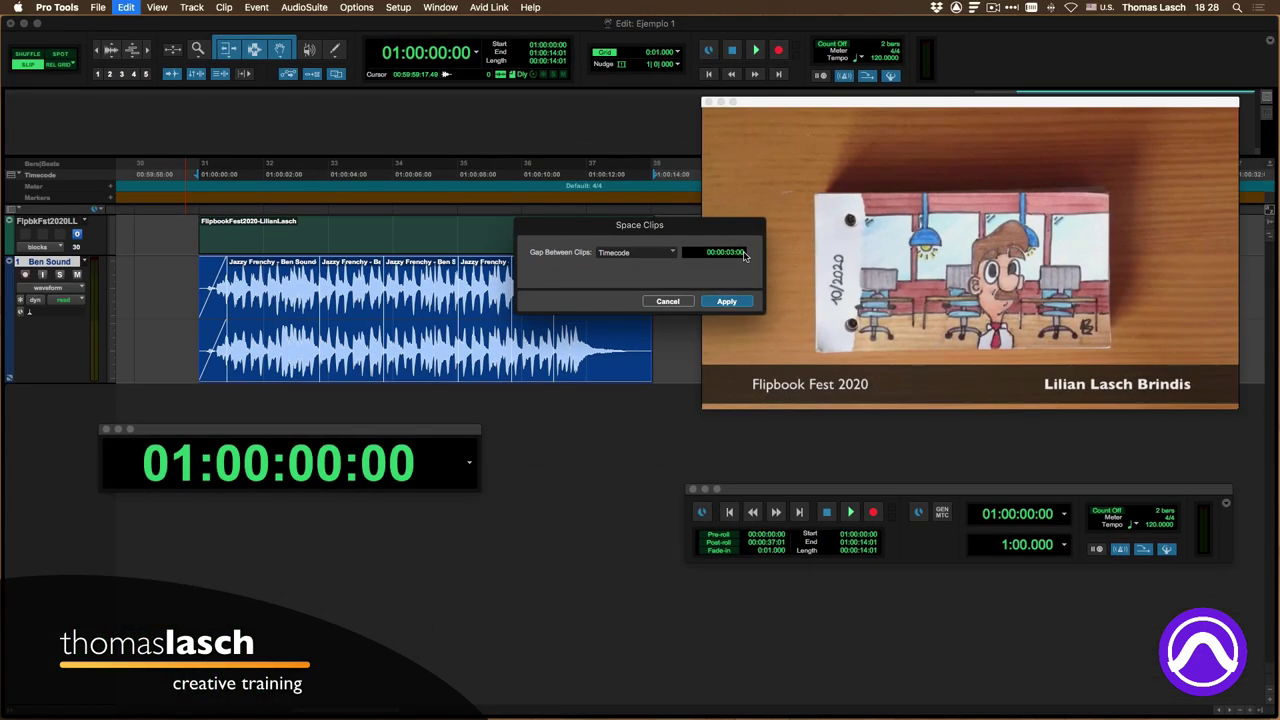
pyautogui.press('Return')
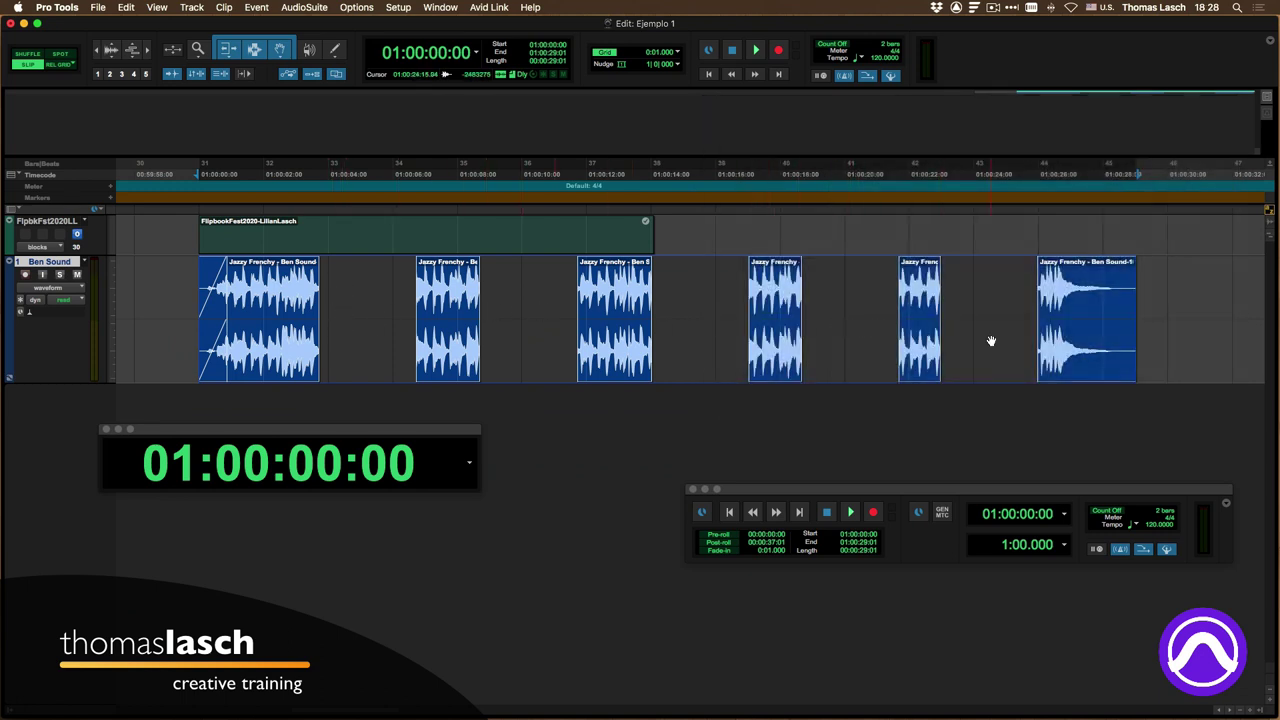
pyautogui.press('super+z')
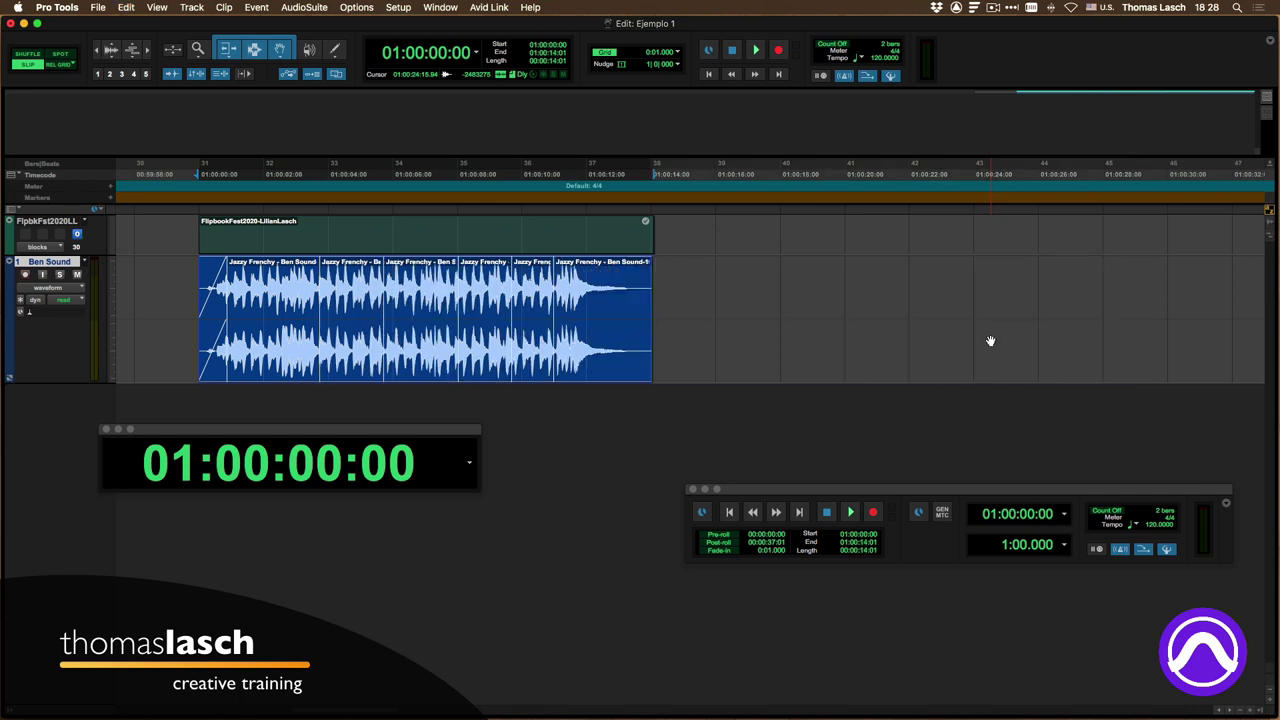
# Step: Heal the clip separations on the Ben Sound track, show the Video window again, and select the whole clip
pyautogui.moveTo(292, 290); pyautogui.dragTo(577, 300)
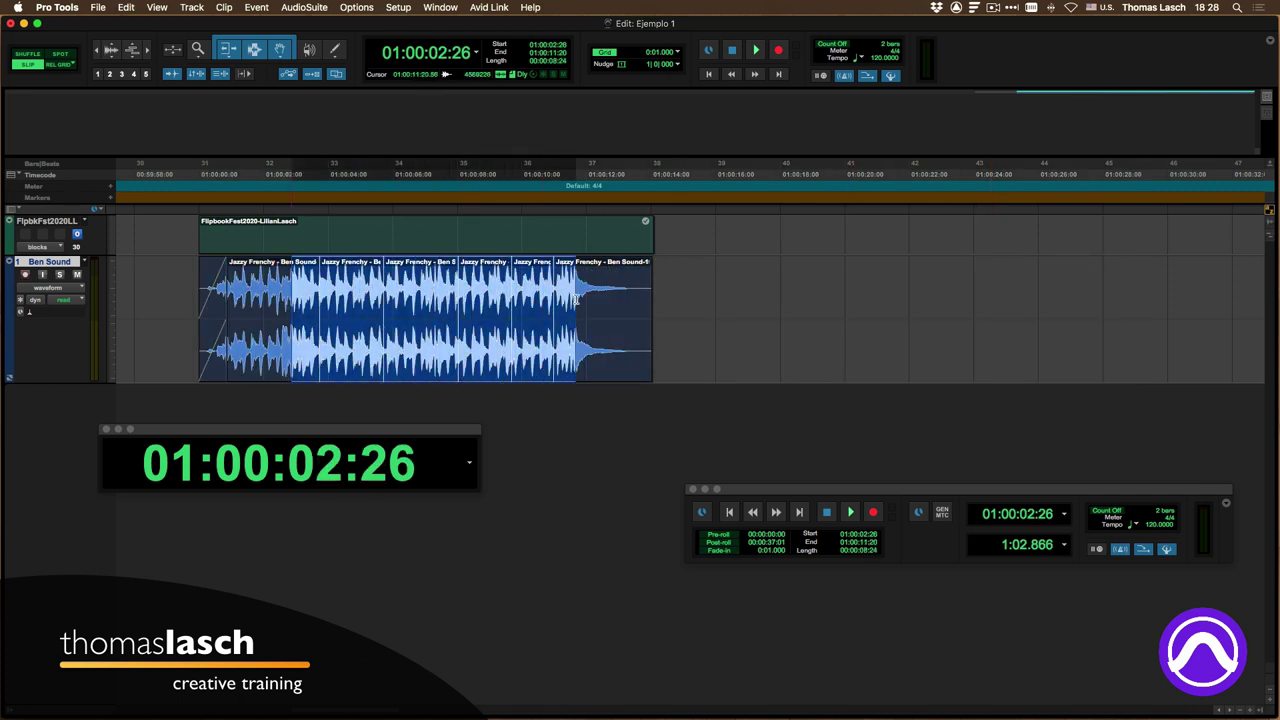
pyautogui.press('super+h')
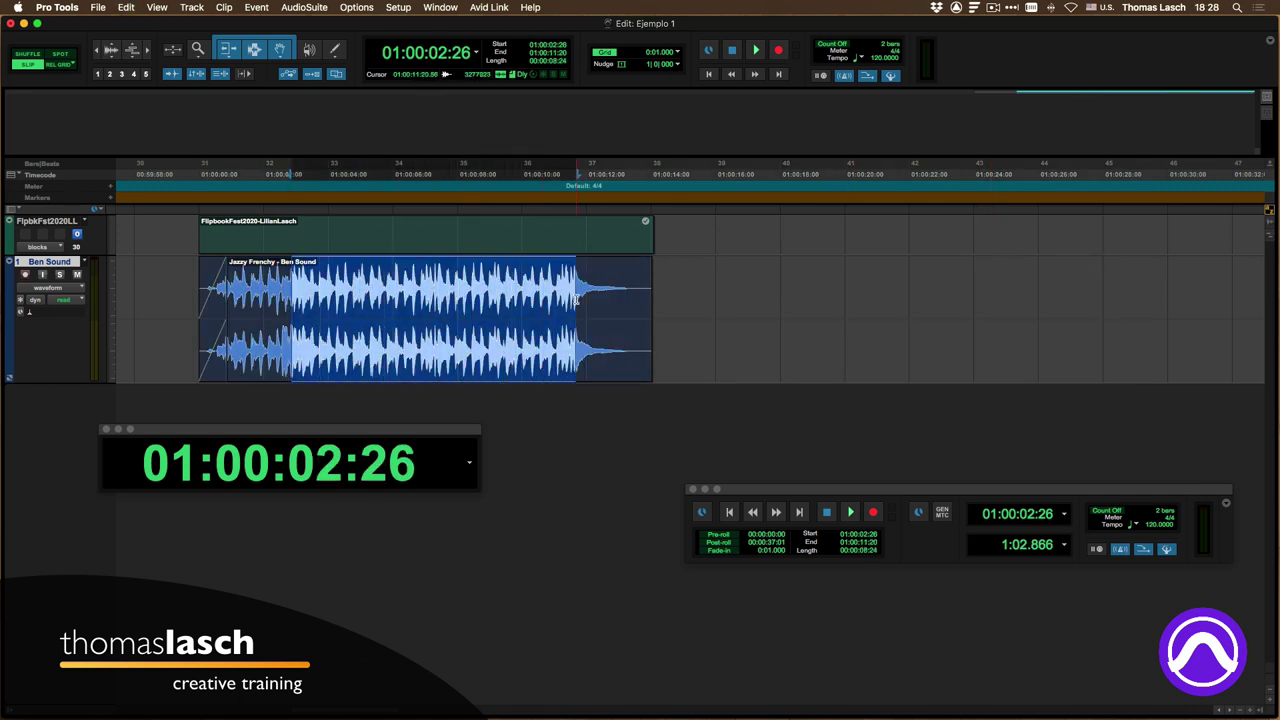
pyautogui.press('super+9')
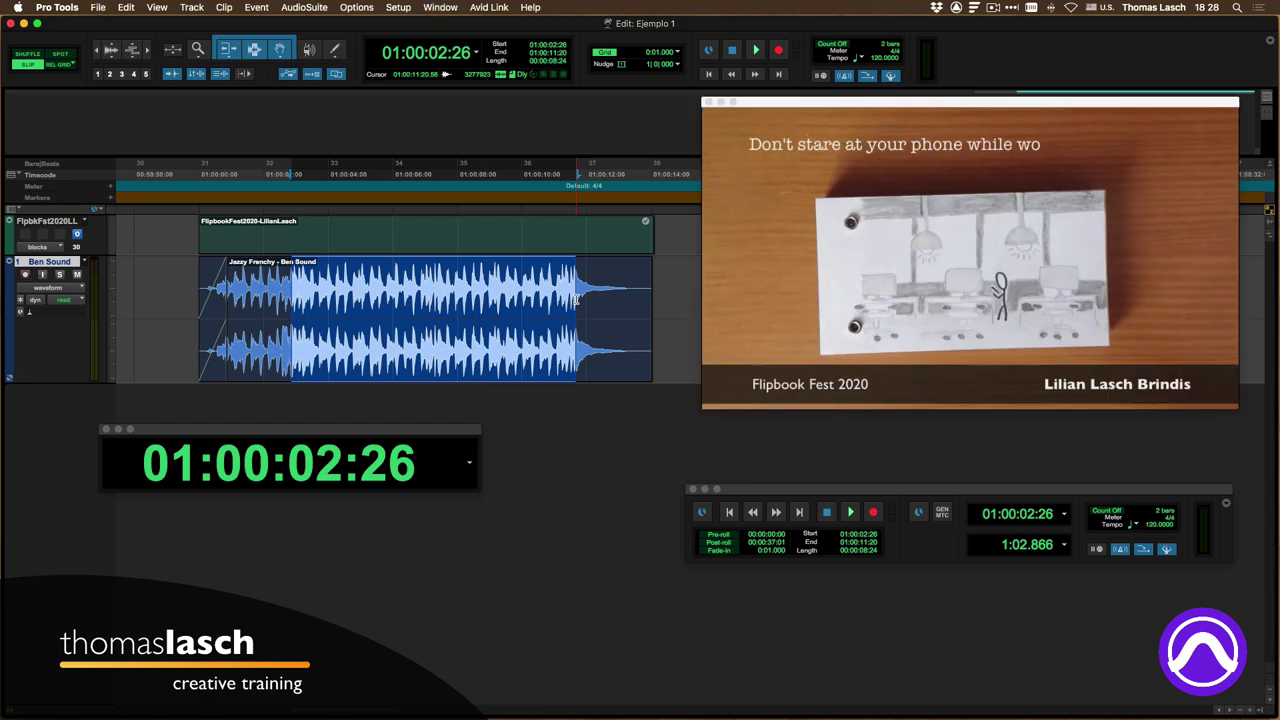
pyautogui.click(336, 346)
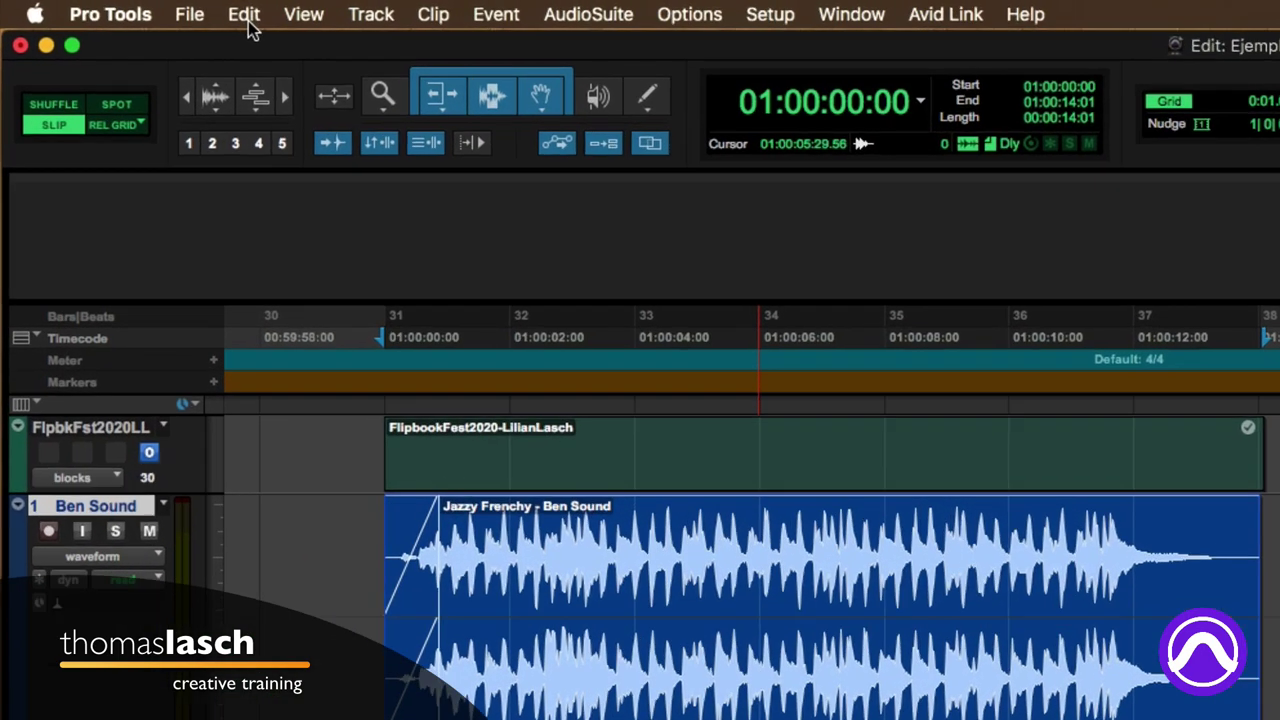
pyautogui.click(126, 7)
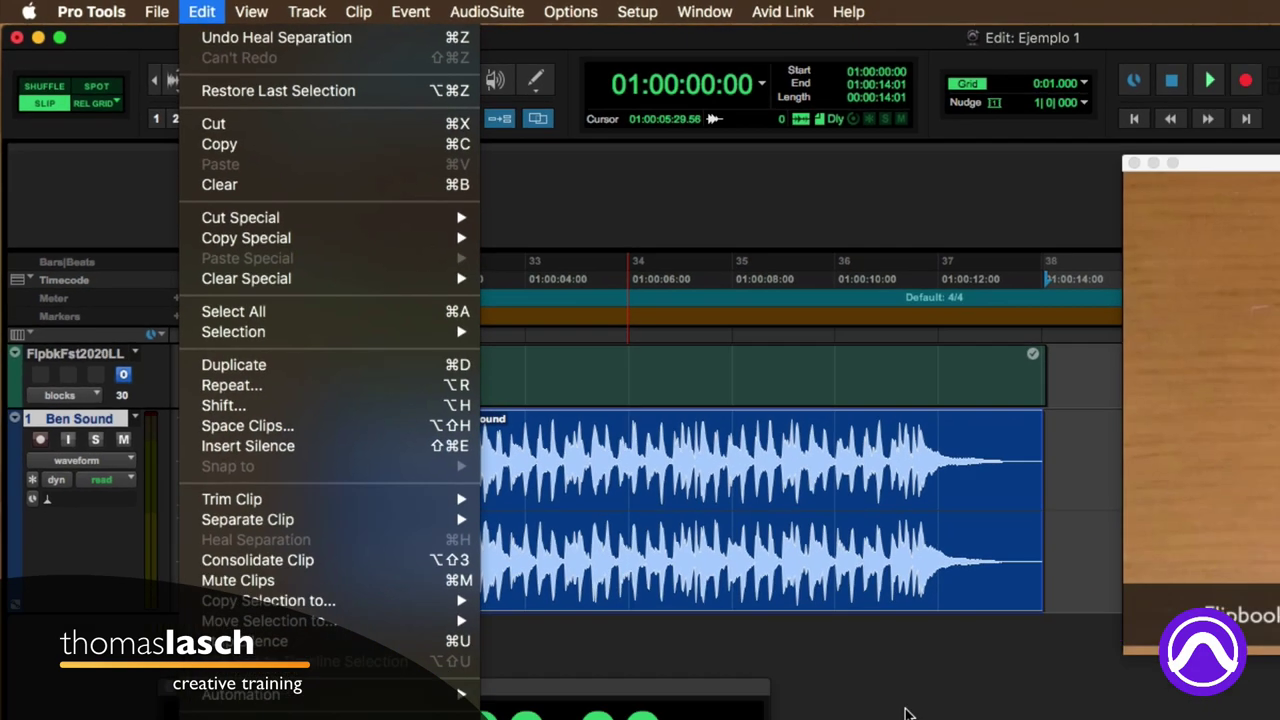
pyautogui.press('Escape')
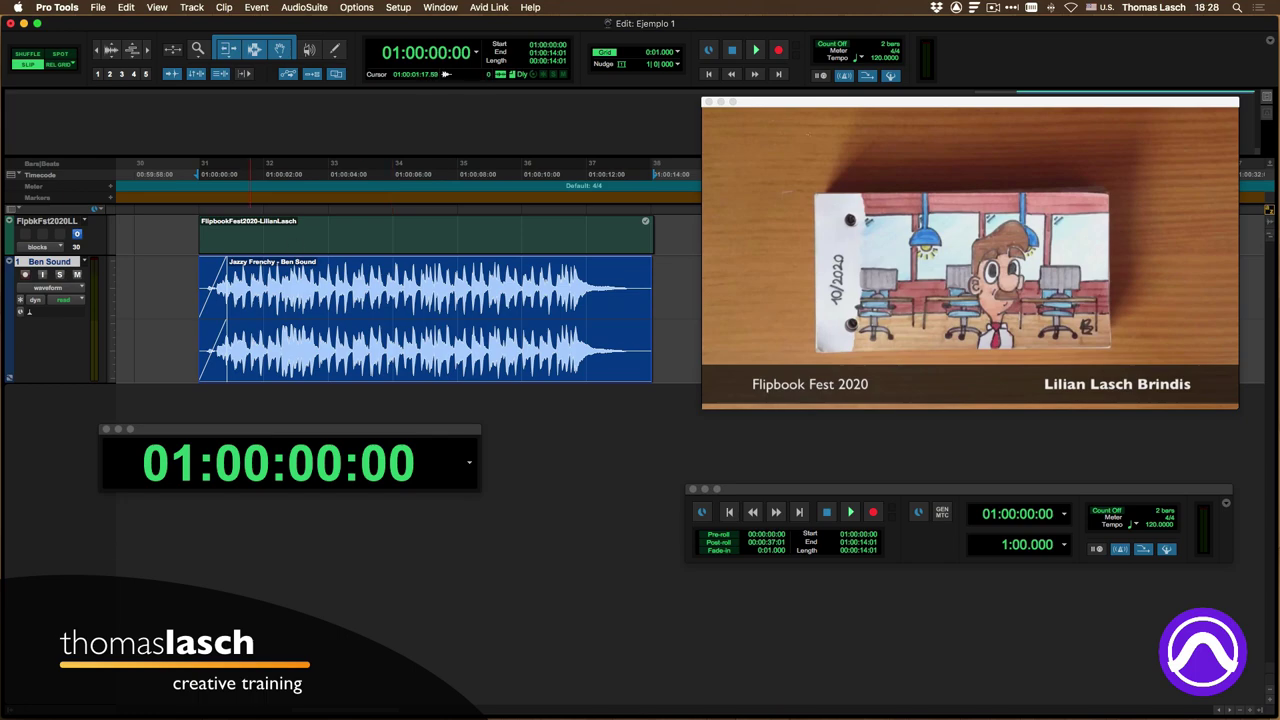
pyautogui.click(98, 8)
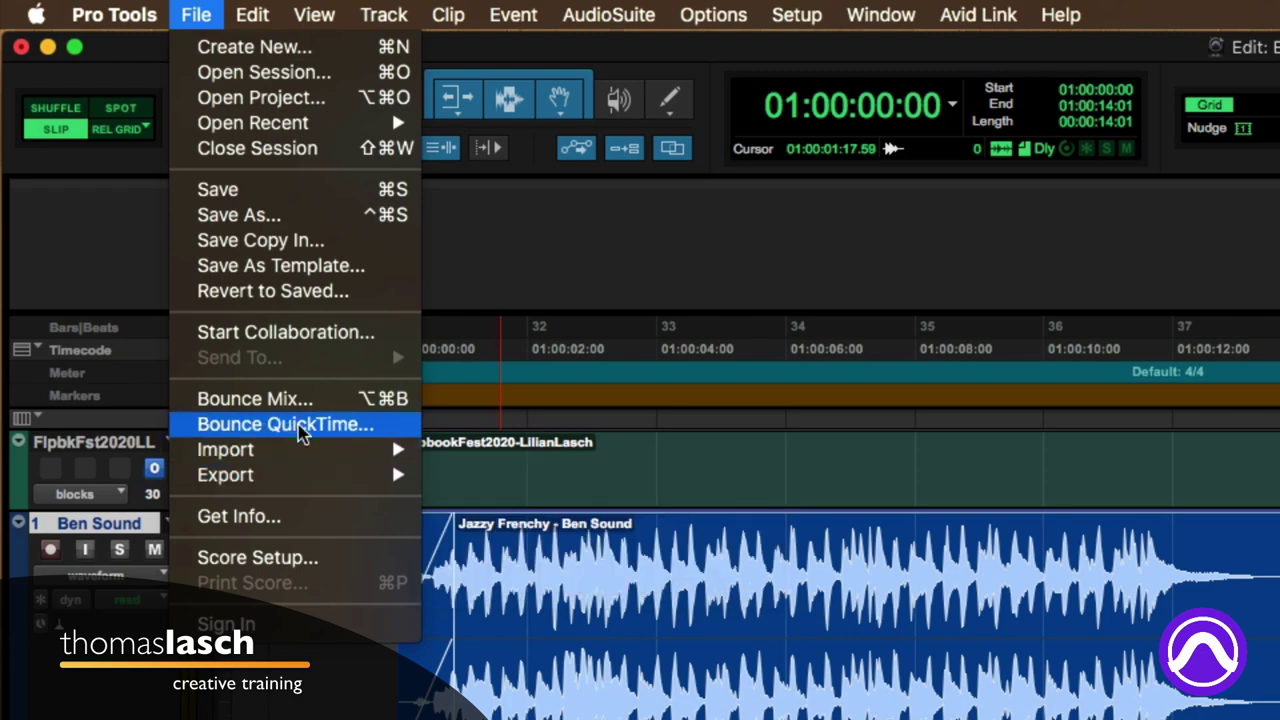
pyautogui.click(657, 586)
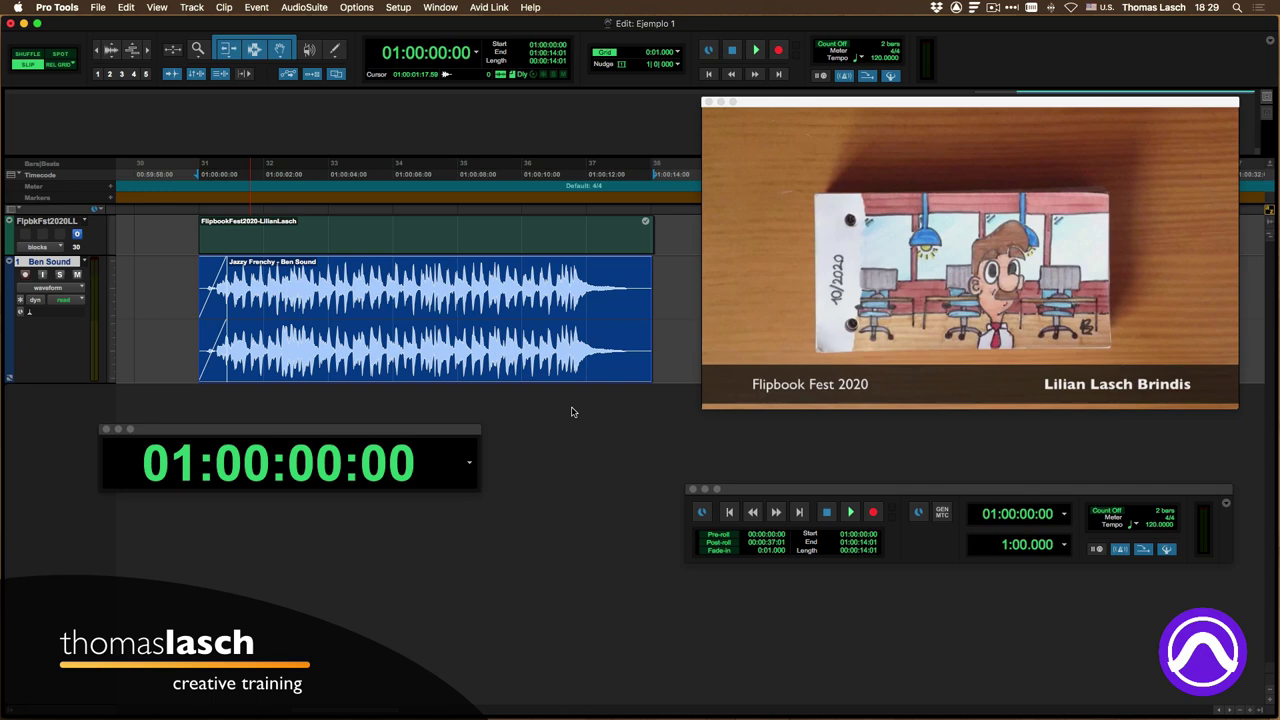
# Step: Move the Transport window beside the large timecode counter, then show its Ableton Link controls and enable Link
pyautogui.moveTo(988, 490); pyautogui.dragTo(727, 485)
pyautogui.moveTo(955, 487); pyautogui.dragTo(997, 466)
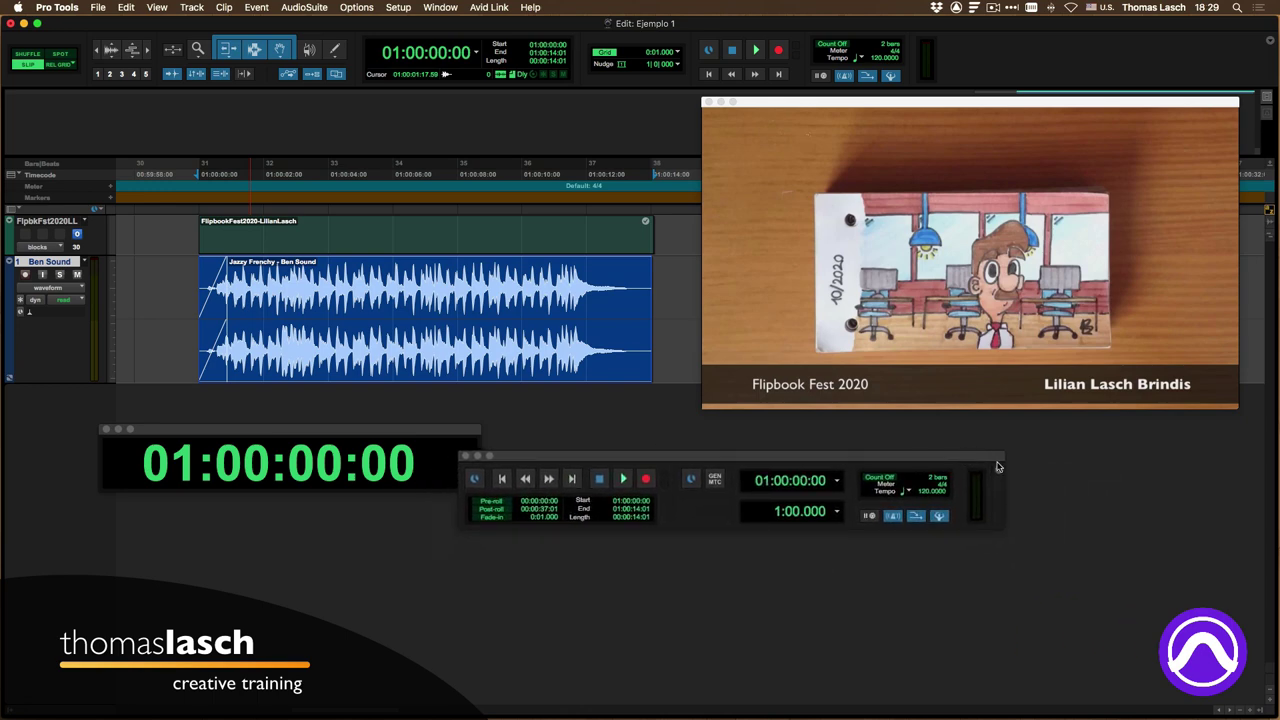
pyautogui.click(998, 466)
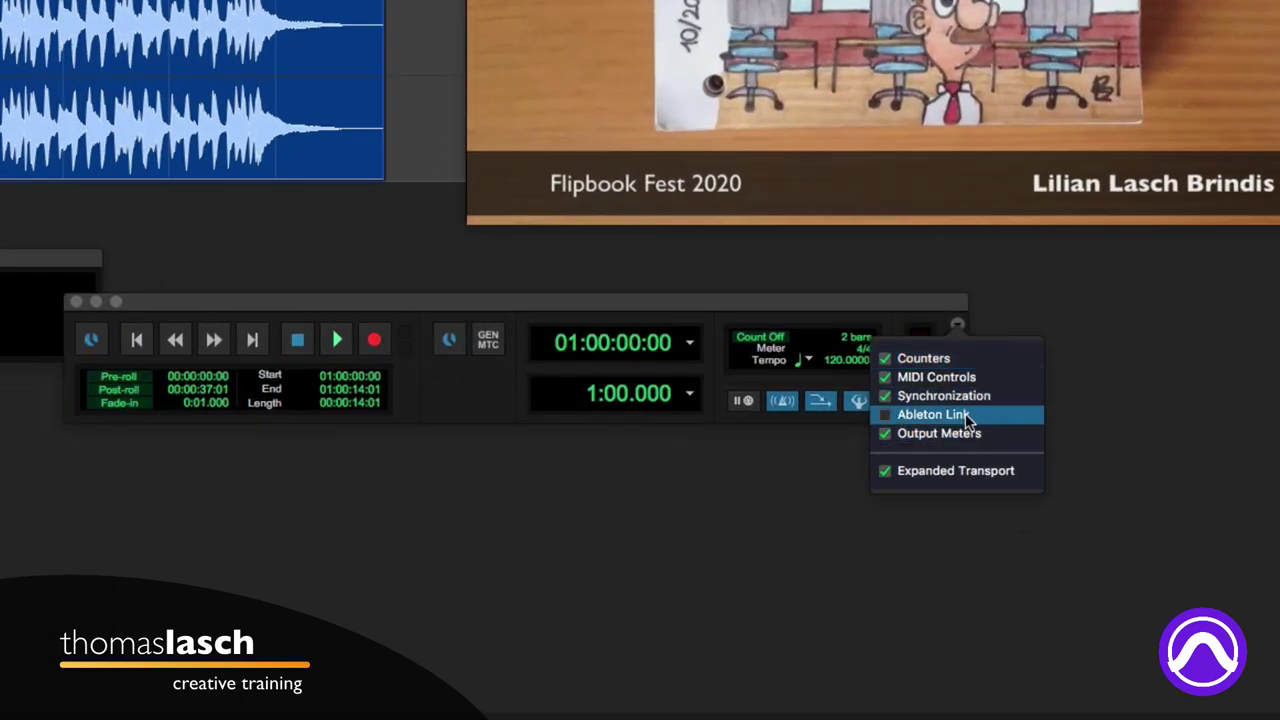
pyautogui.click(965, 413)
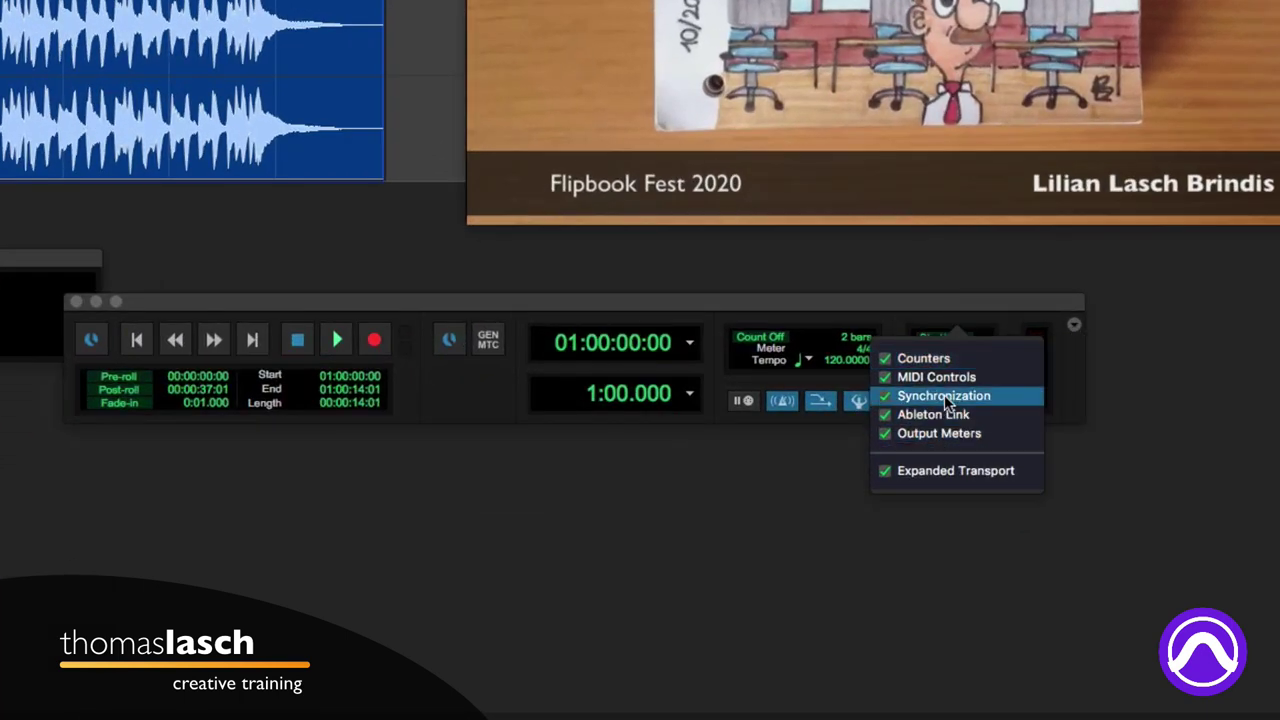
pyautogui.click(965, 295)
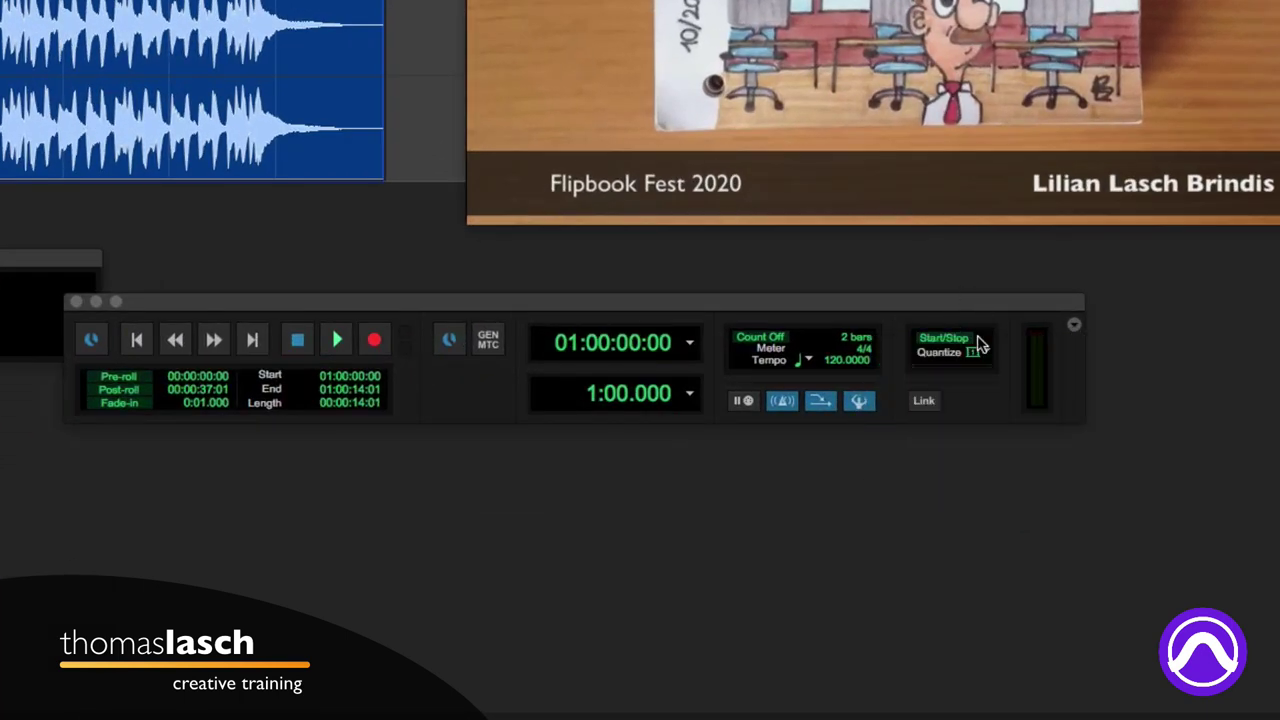
pyautogui.click(926, 401)
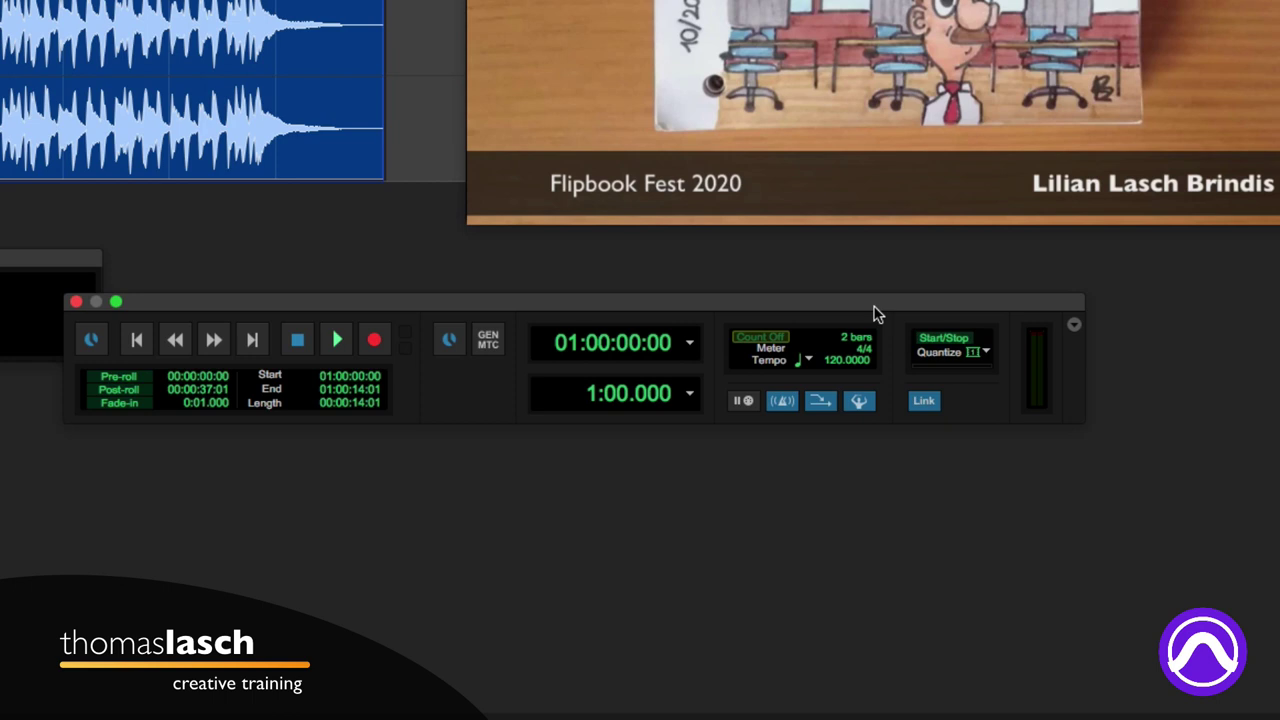
# Step: Shift the Transport window clear of the large timecode counter and hide its Ableton Link controls
pyautogui.moveTo(873, 308); pyautogui.dragTo(1071, 289)
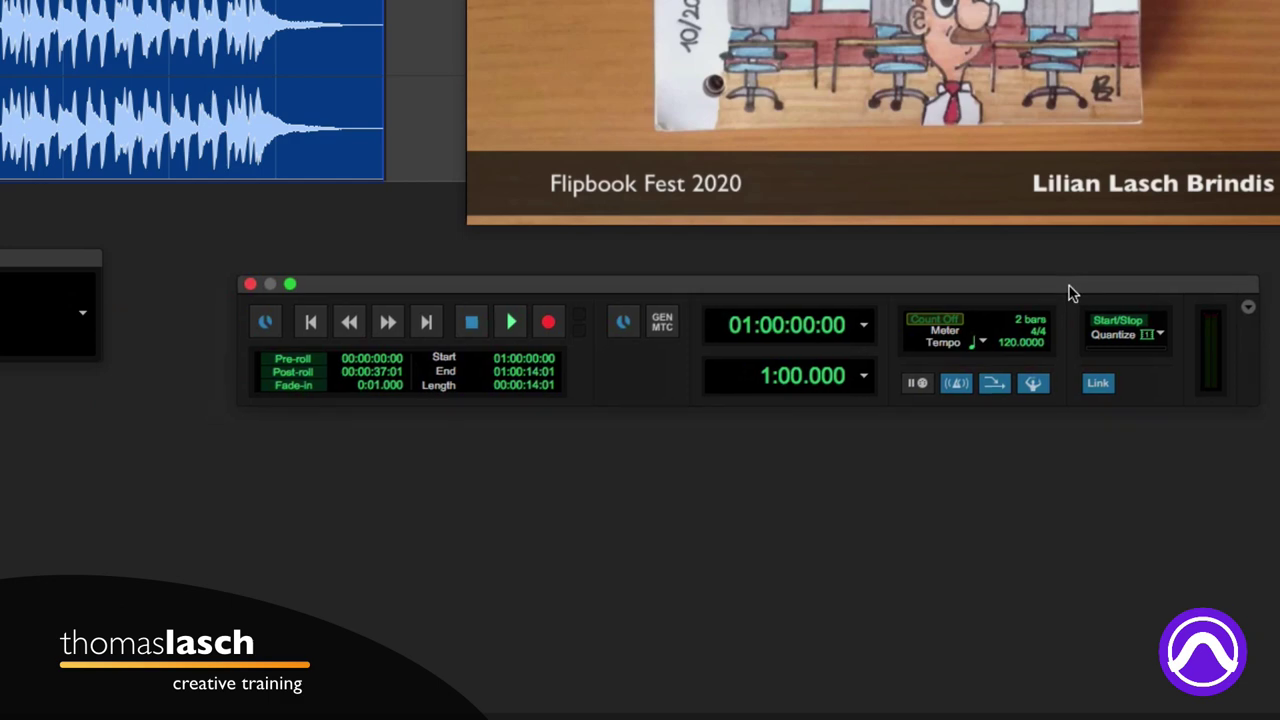
pyautogui.click(1248, 307)
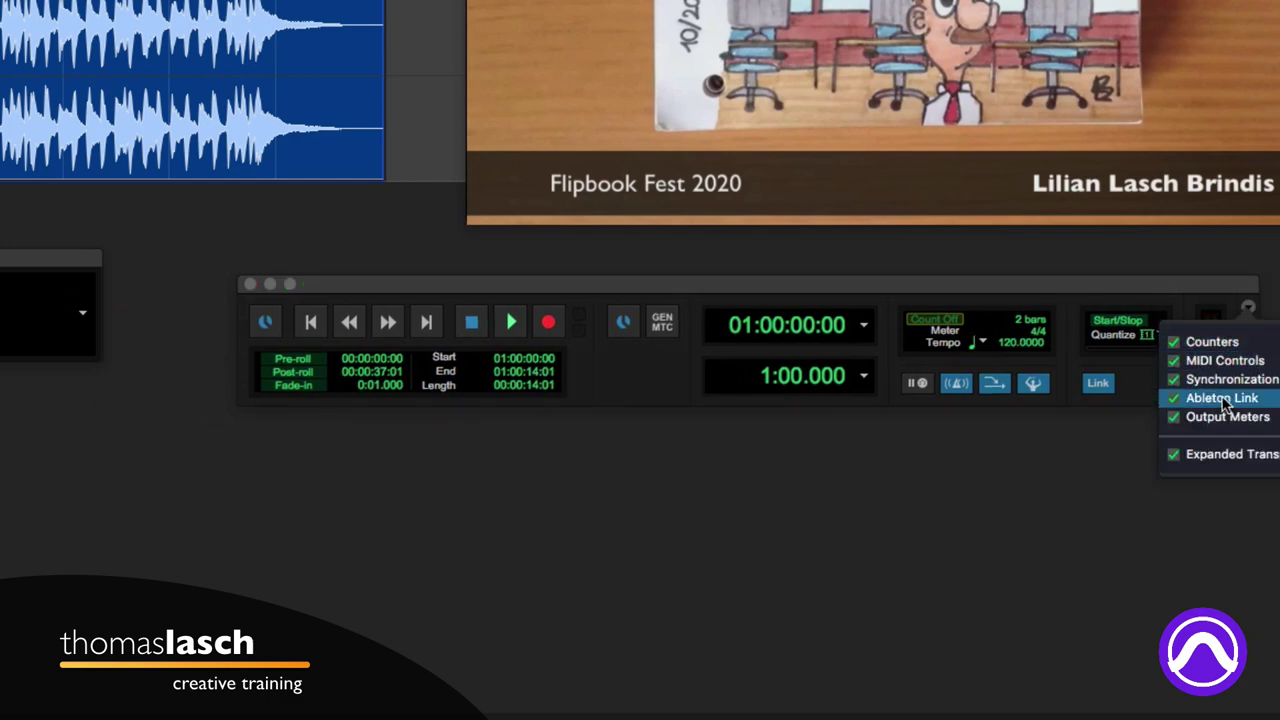
pyautogui.click(1222, 398)
pyautogui.click(1248, 307)
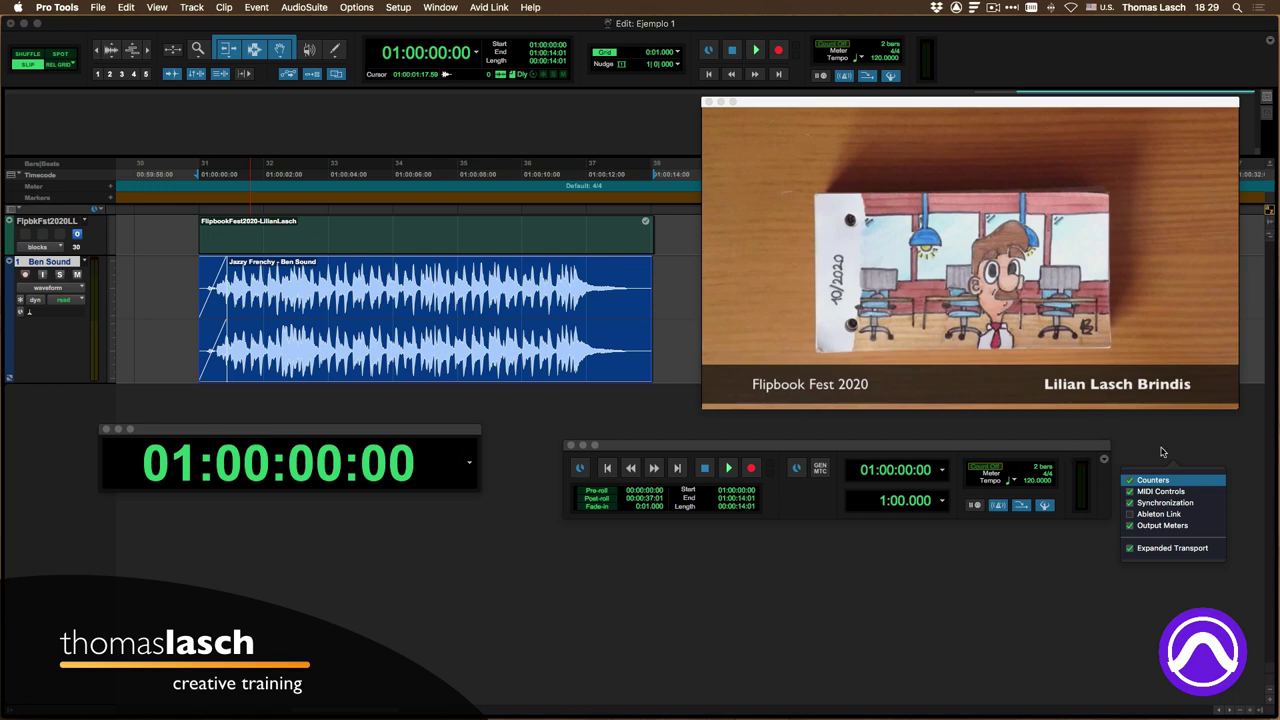
pyautogui.click(1163, 452)
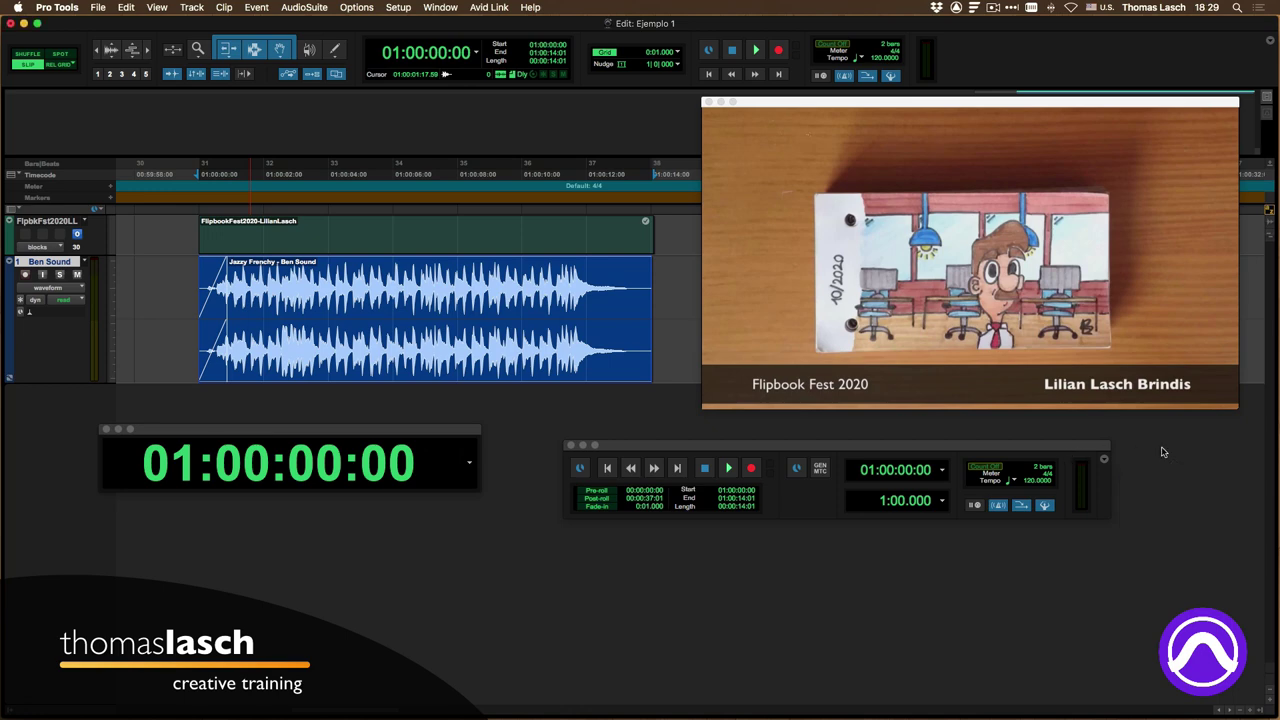